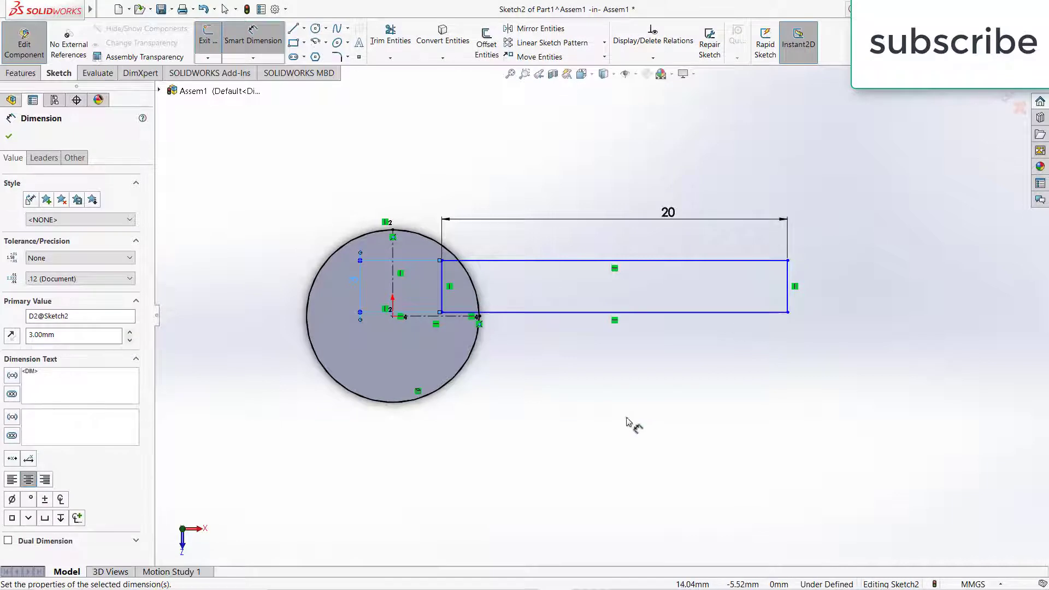
Dimension the rectangle's lower edge 2 mm above the horizontal centerline
scroll(468, 356, down, 3)
click(440, 286)
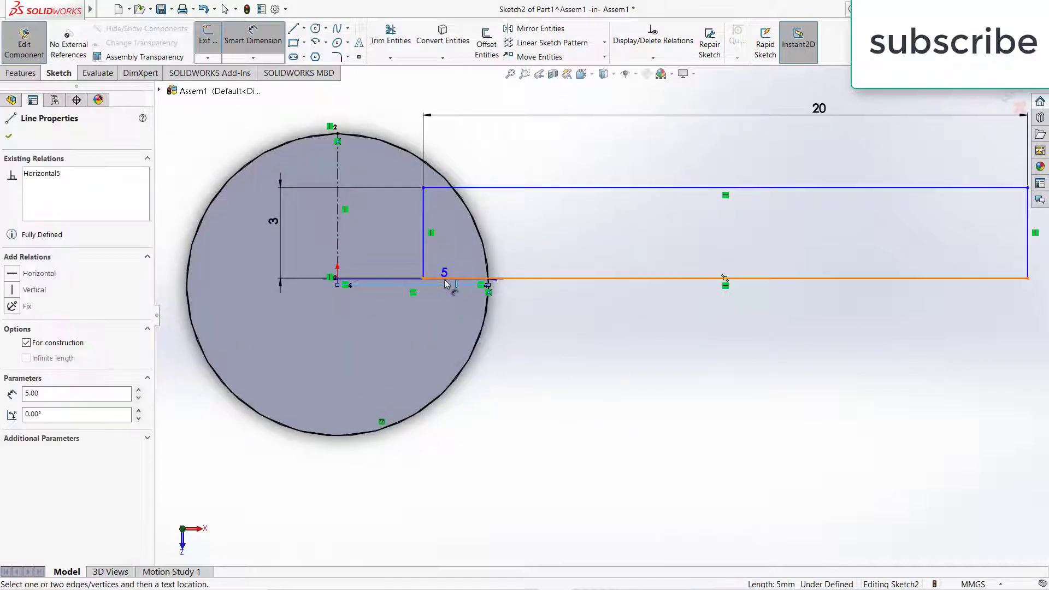
click(376, 264)
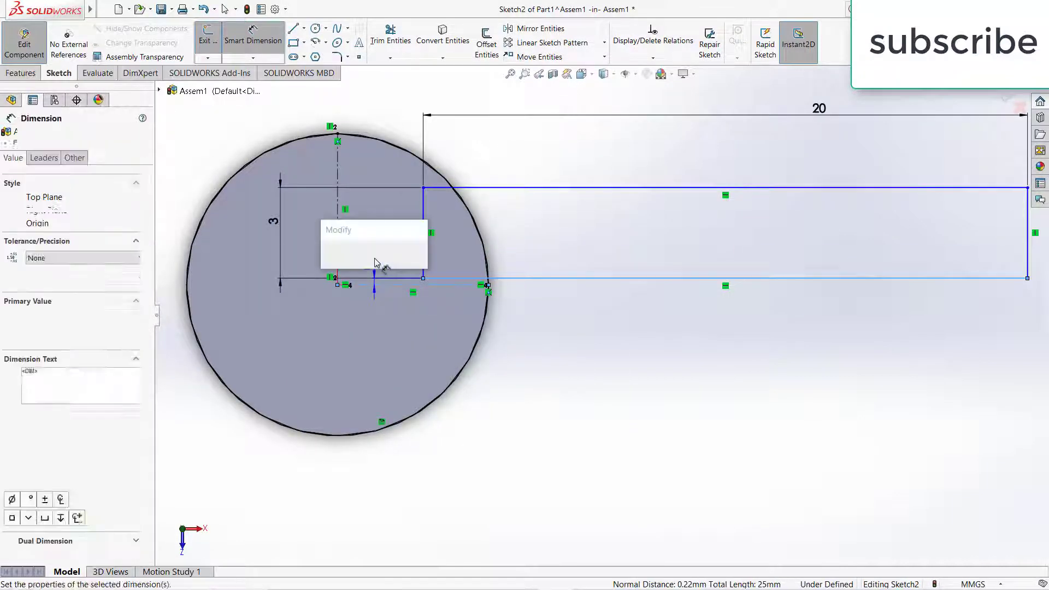
text(2)
key(Return)
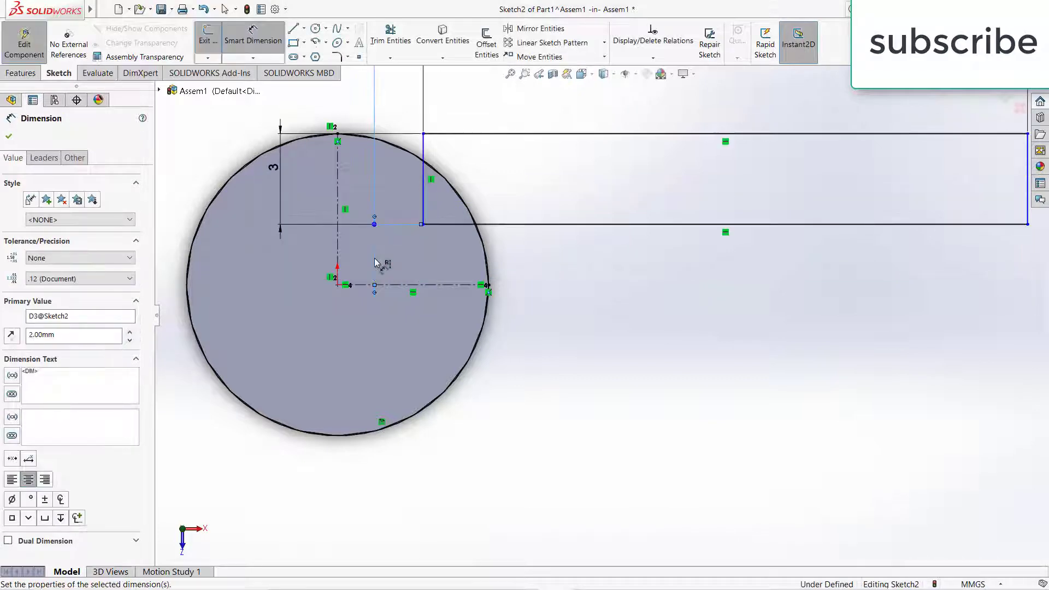
Set the rectangle's height to 2 mm
scroll(393, 260, up, 2)
scroll(510, 250, down, 2)
click(325, 197)
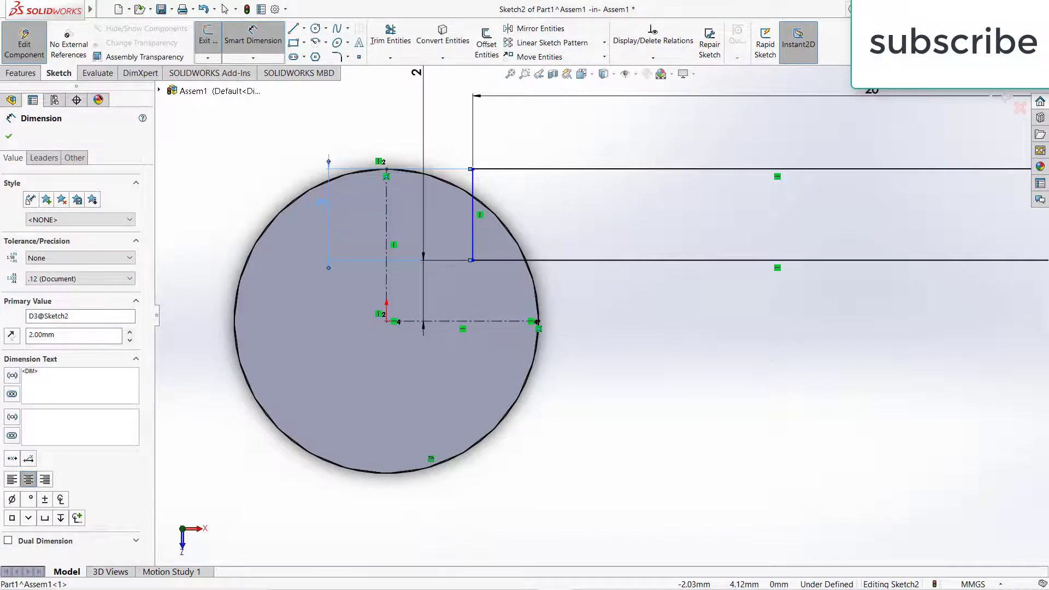
double_click(323, 202)
text(2)
key(Return)
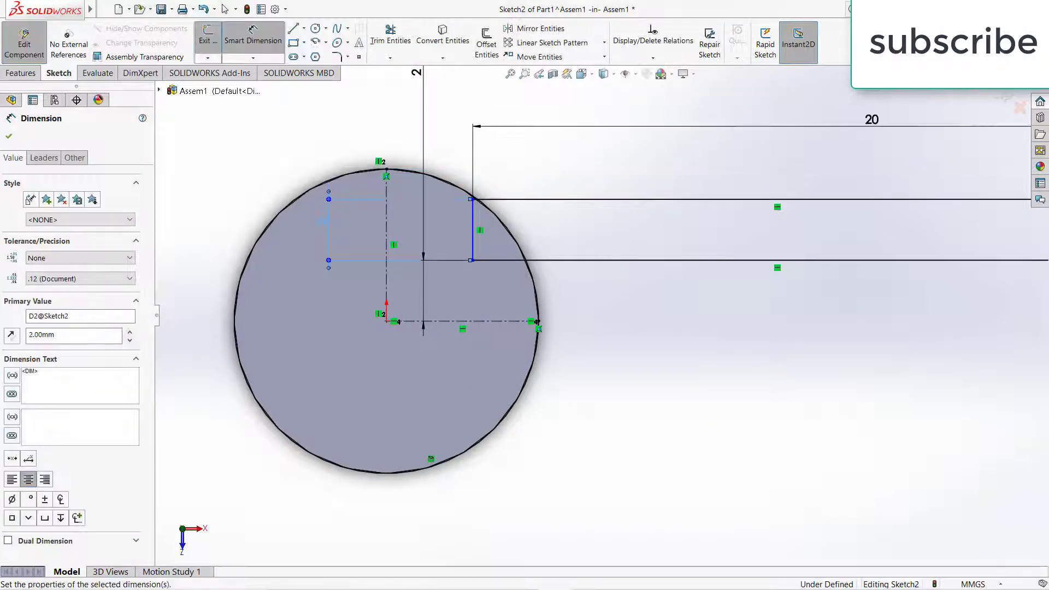
Sketch a circle centred on the origin around the shaft and dimension its diameter as 15 mm
scroll(459, 164, up, 3)
scroll(551, 265, down, 4)
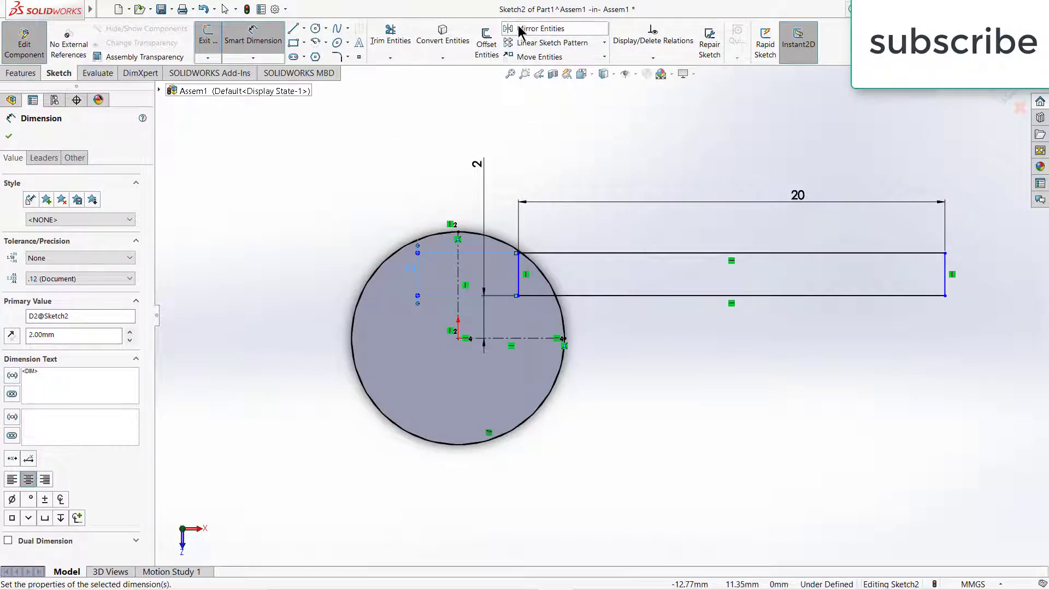
click(315, 28)
click(458, 338)
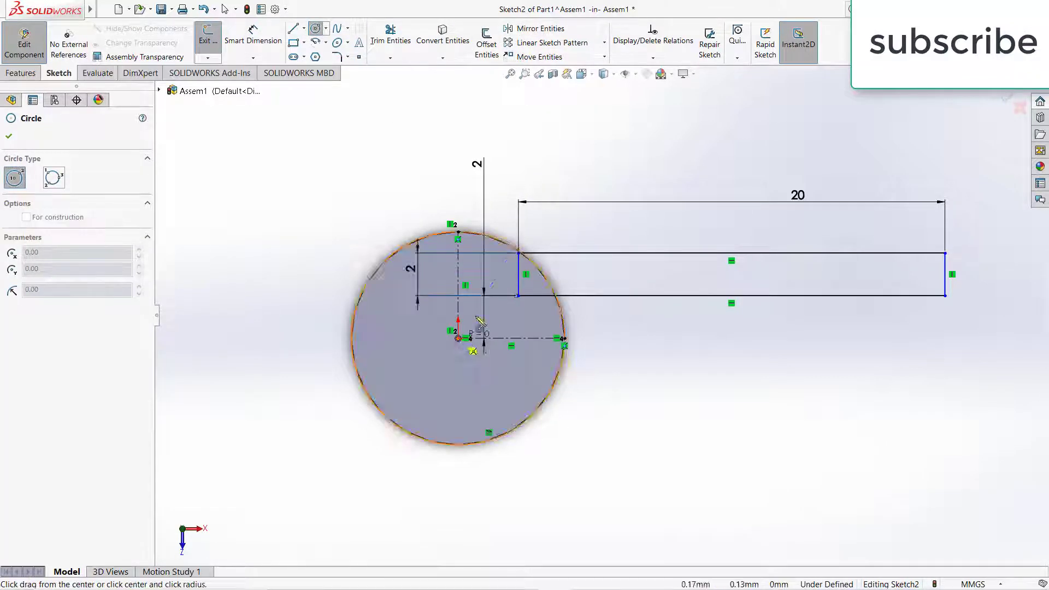
click(535, 232)
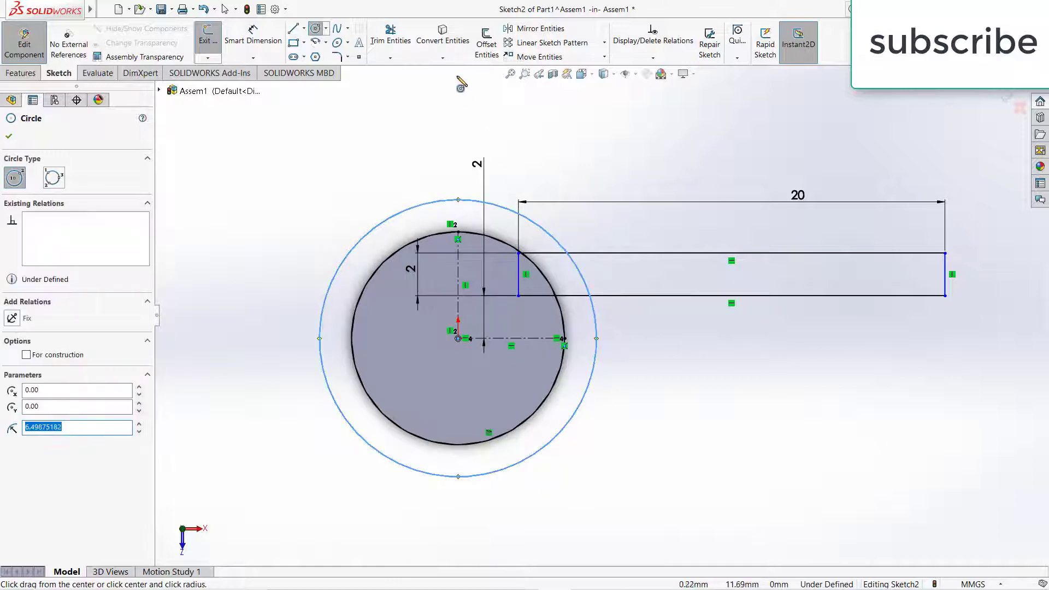
click(246, 52)
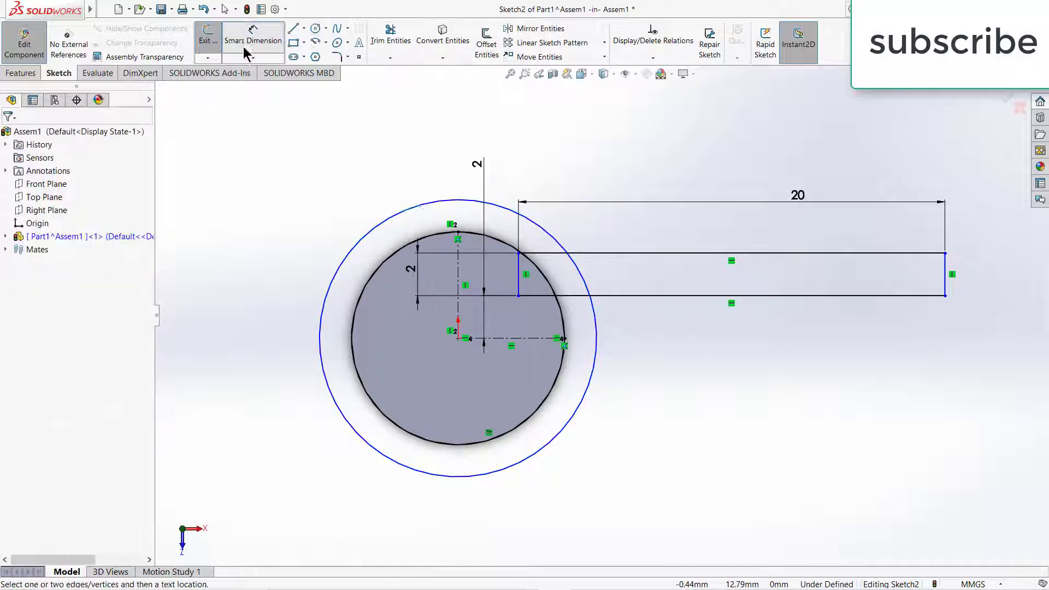
click(415, 209)
click(414, 176)
text(15)
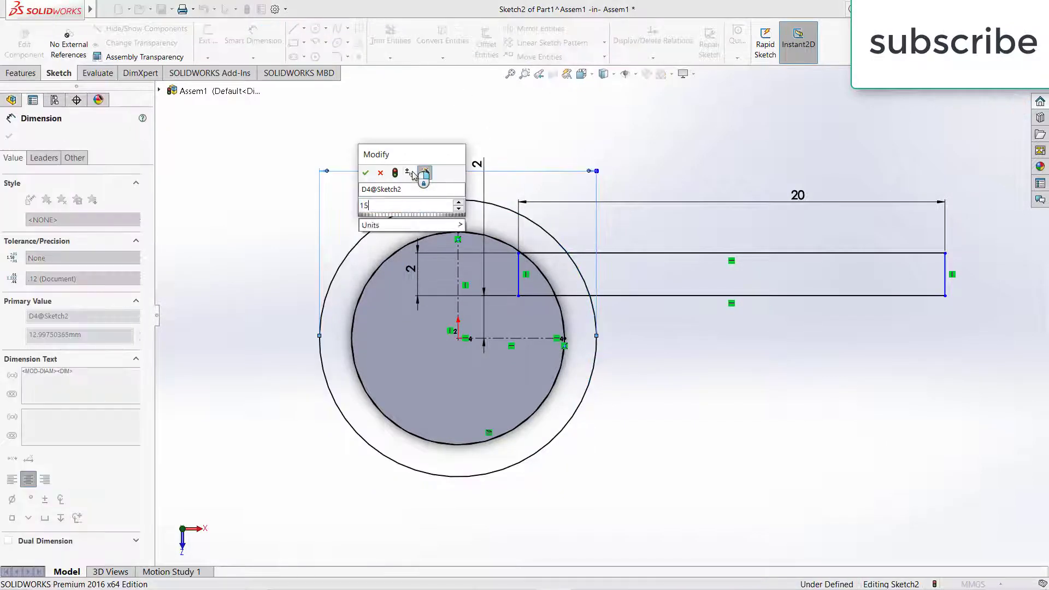
key(Return)
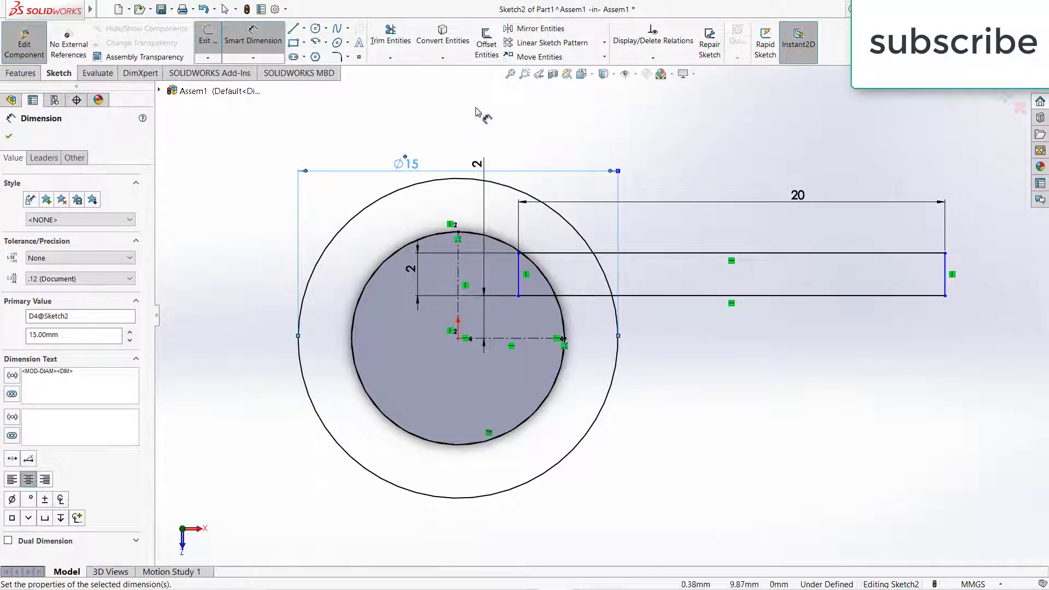
Mirror the four rectangle lines about the horizontal centerline
click(533, 29)
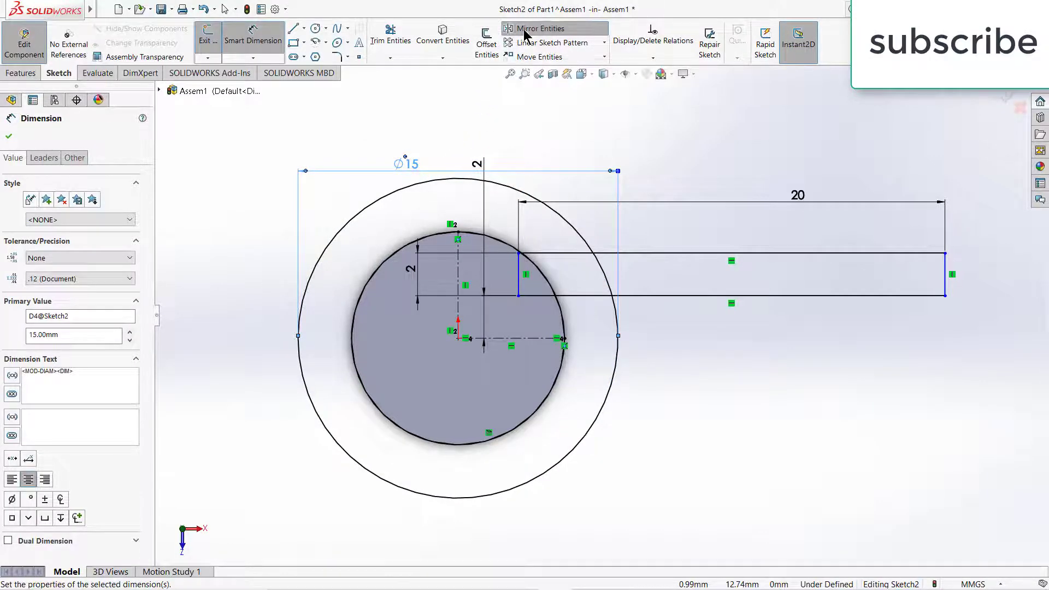
click(641, 254)
click(518, 281)
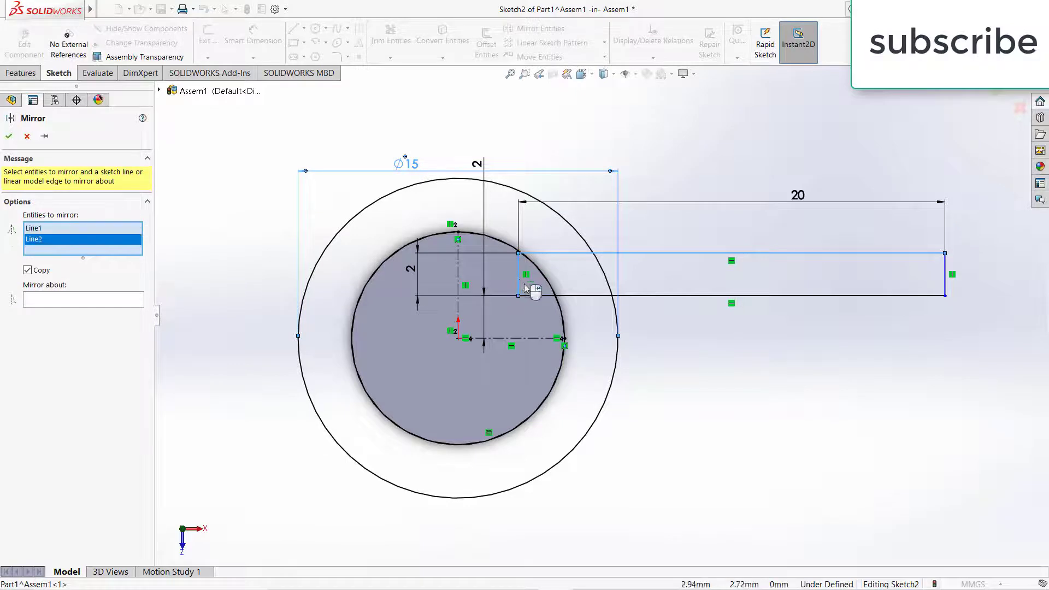
click(590, 296)
click(947, 270)
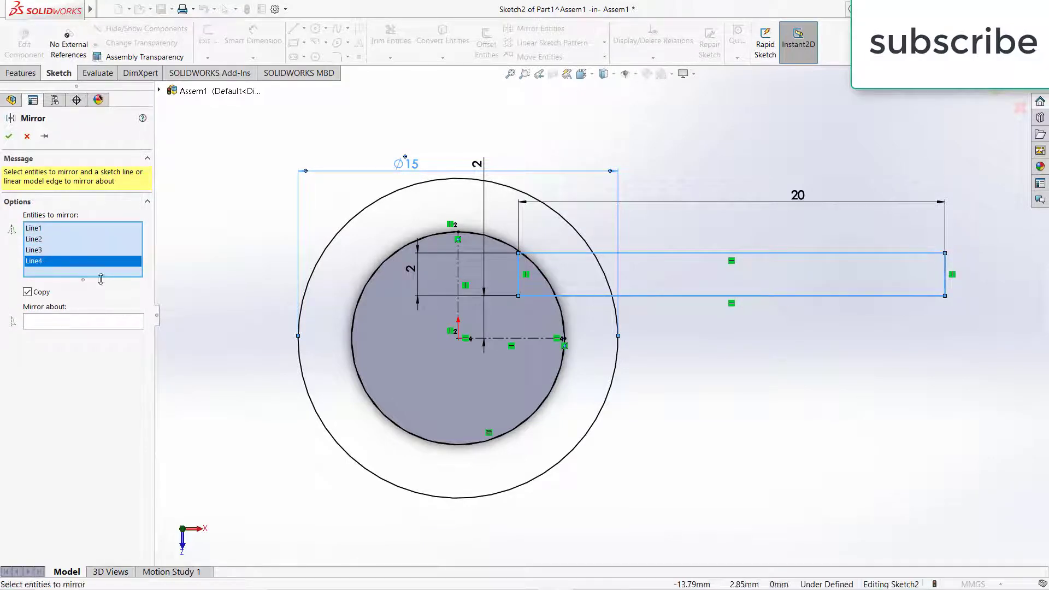
click(90, 322)
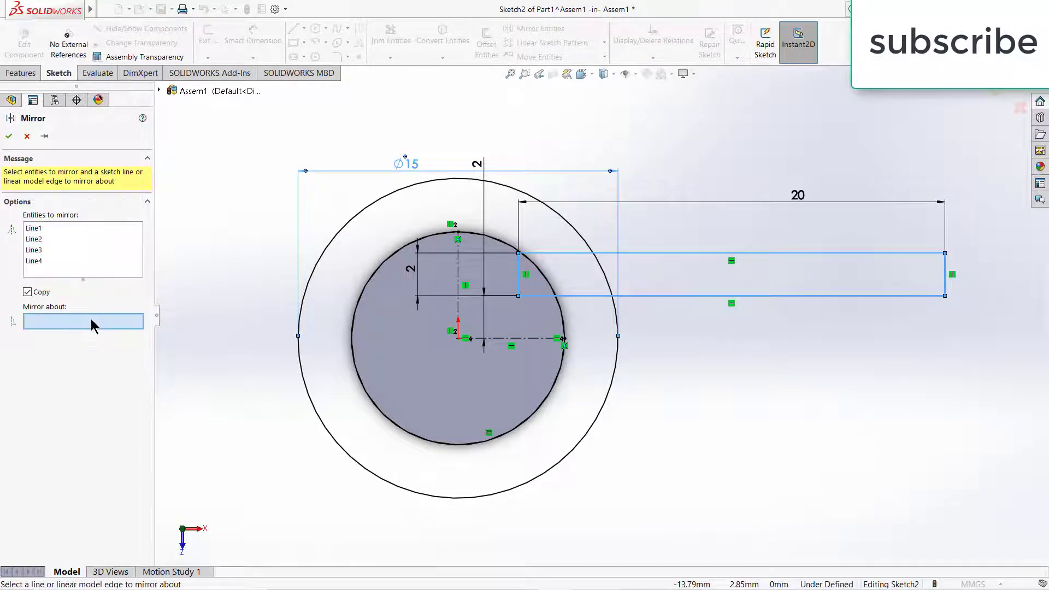
click(534, 342)
click(9, 136)
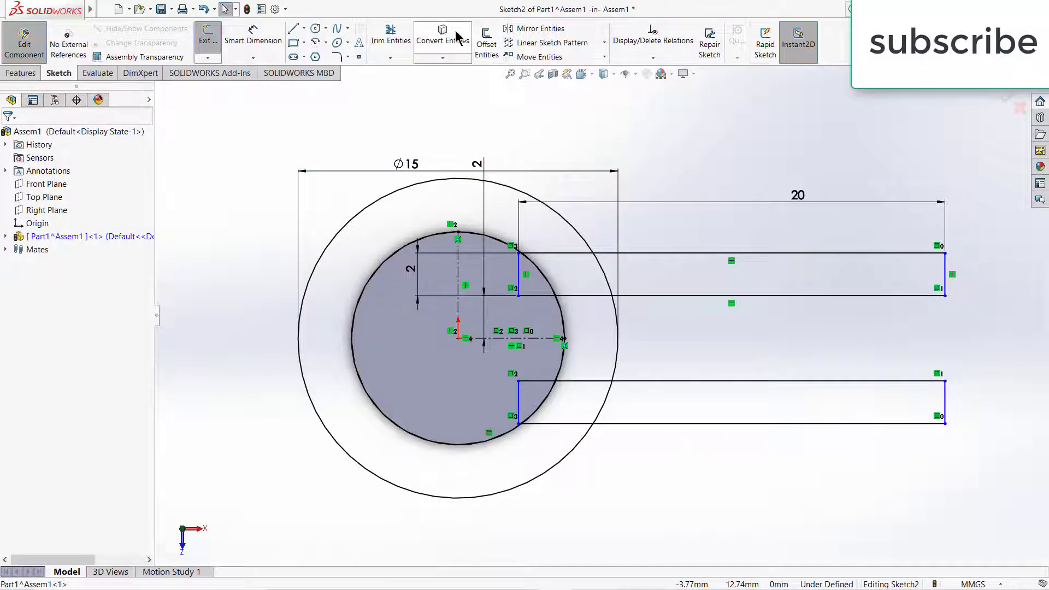
Mirror the eight lines of both rectangles about the vertical centerline
click(540, 28)
drag(659, 176, 996, 524)
click(832, 383)
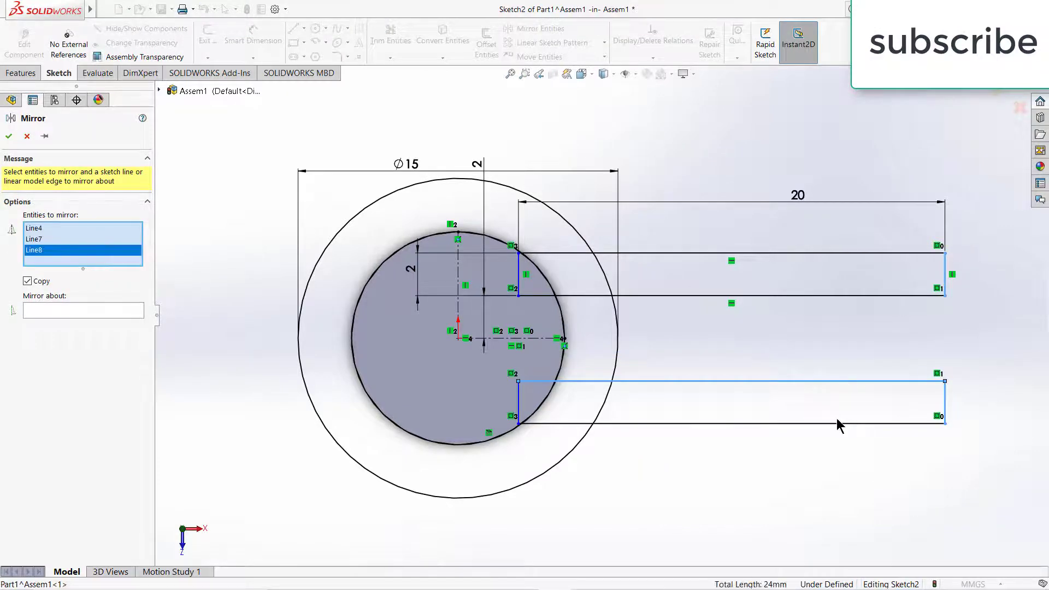
click(841, 424)
click(809, 295)
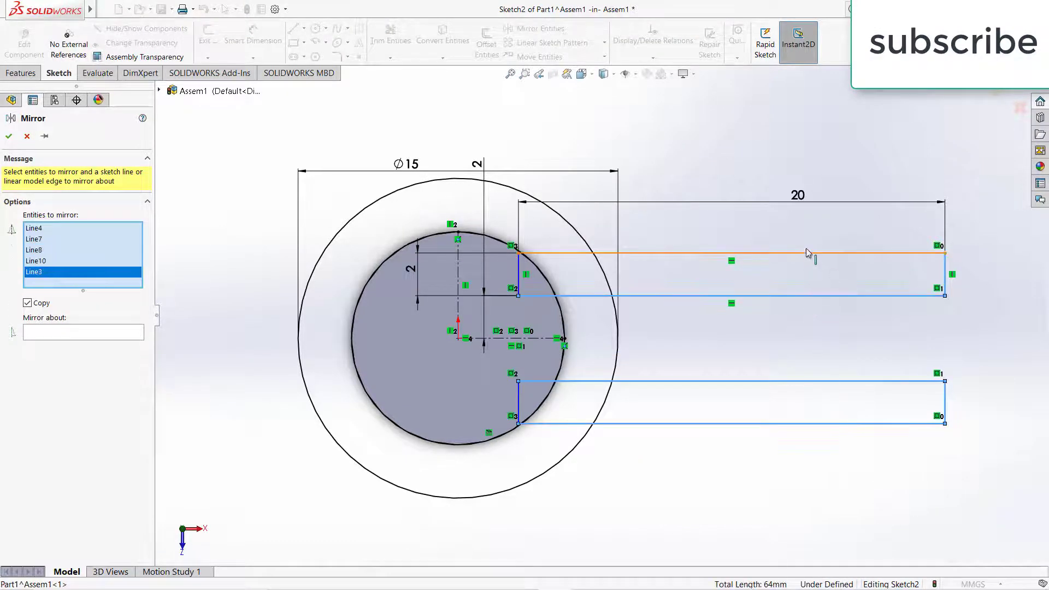
click(808, 254)
click(518, 274)
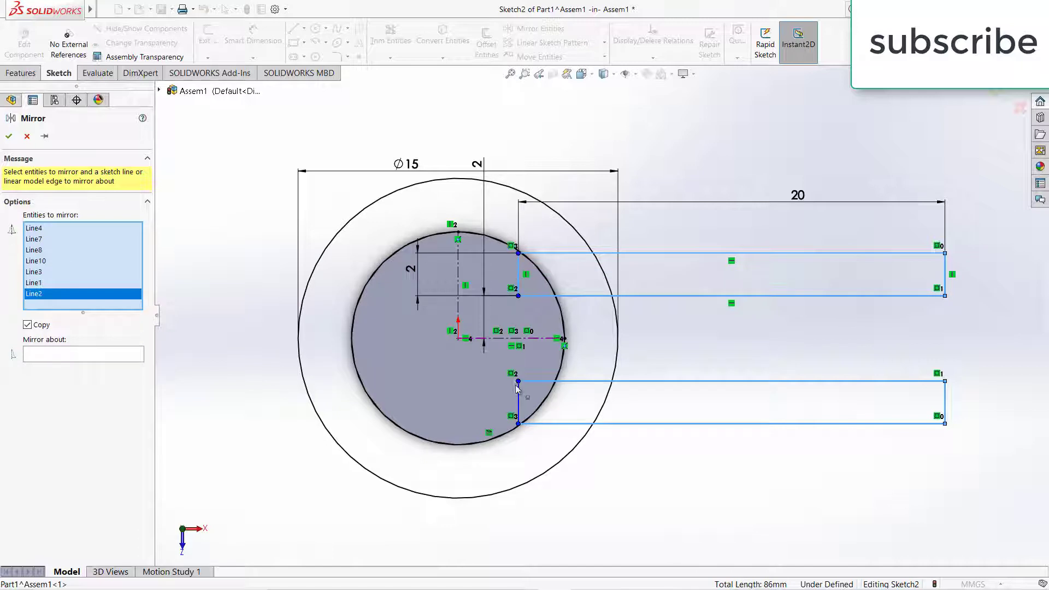
click(518, 402)
click(129, 365)
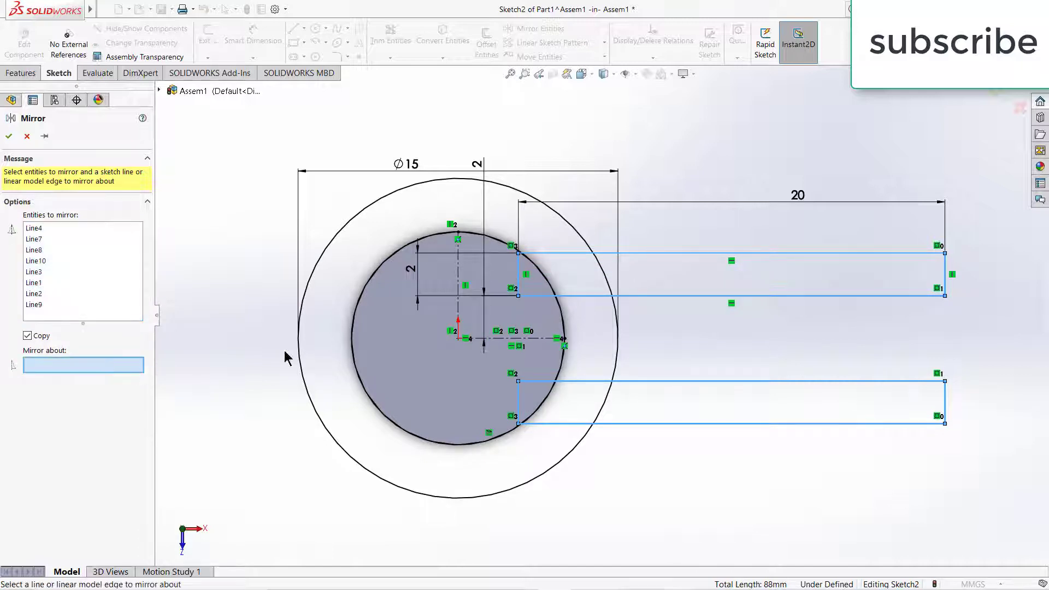
click(459, 276)
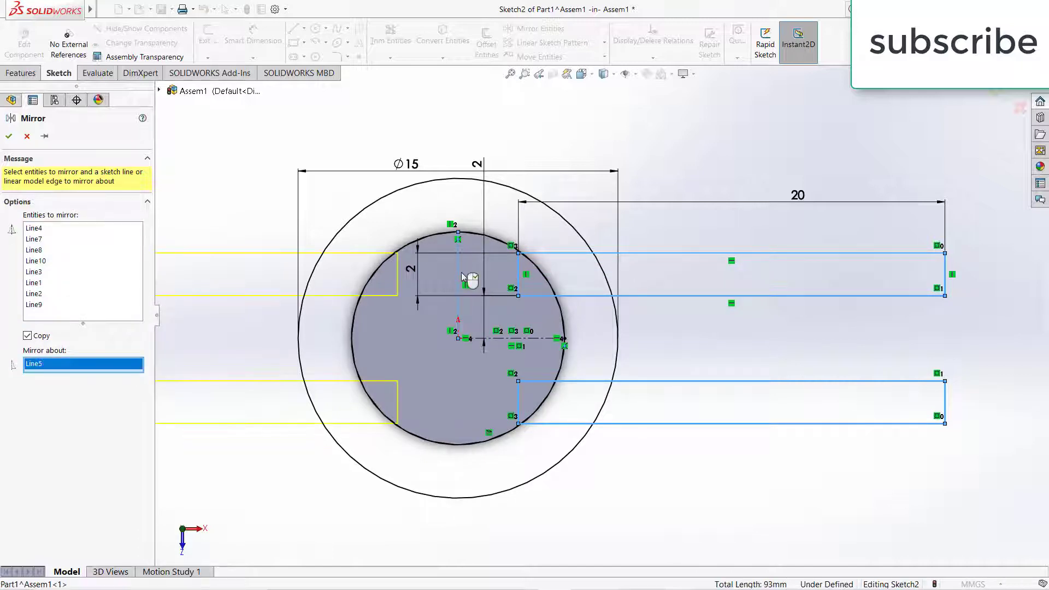
click(9, 136)
Start an Extruded Boss/Base from the four arms and the full ring between the shaft edge and the 15 mm circle
key(f)
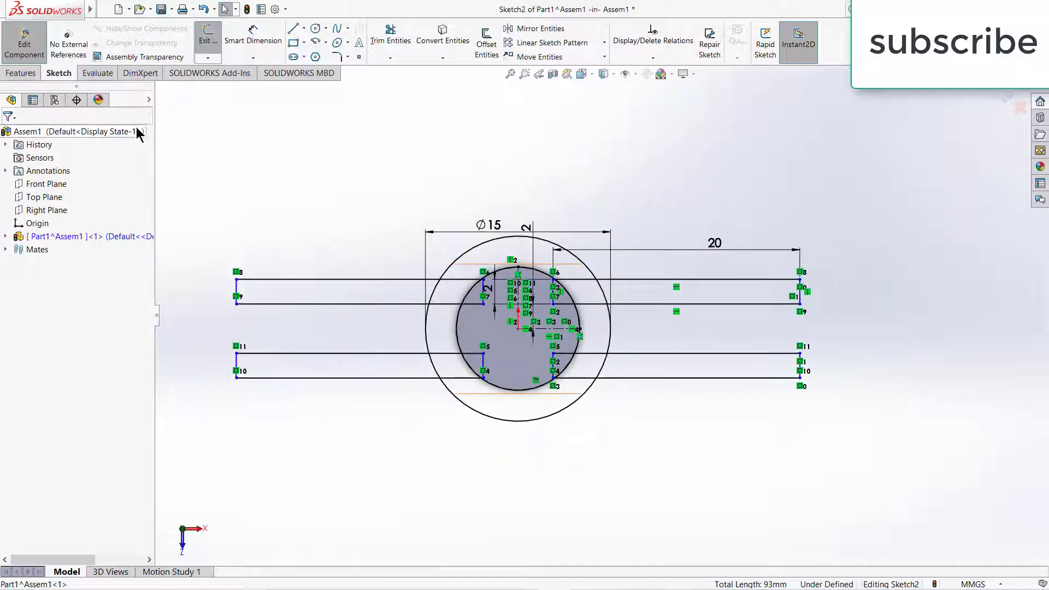
click(34, 75)
click(213, 44)
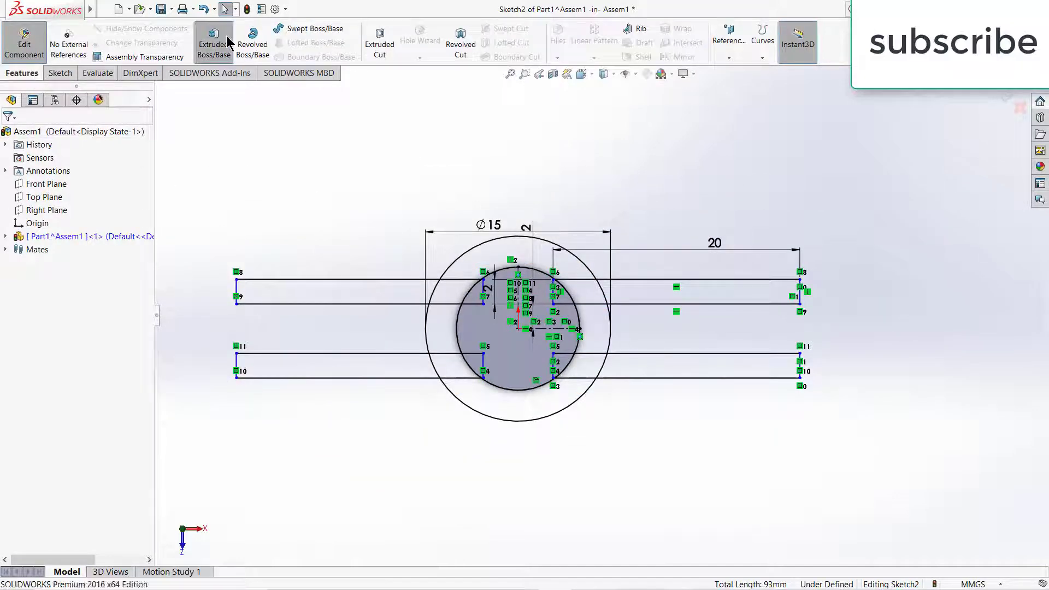
scroll(438, 285, down, 3)
click(398, 322)
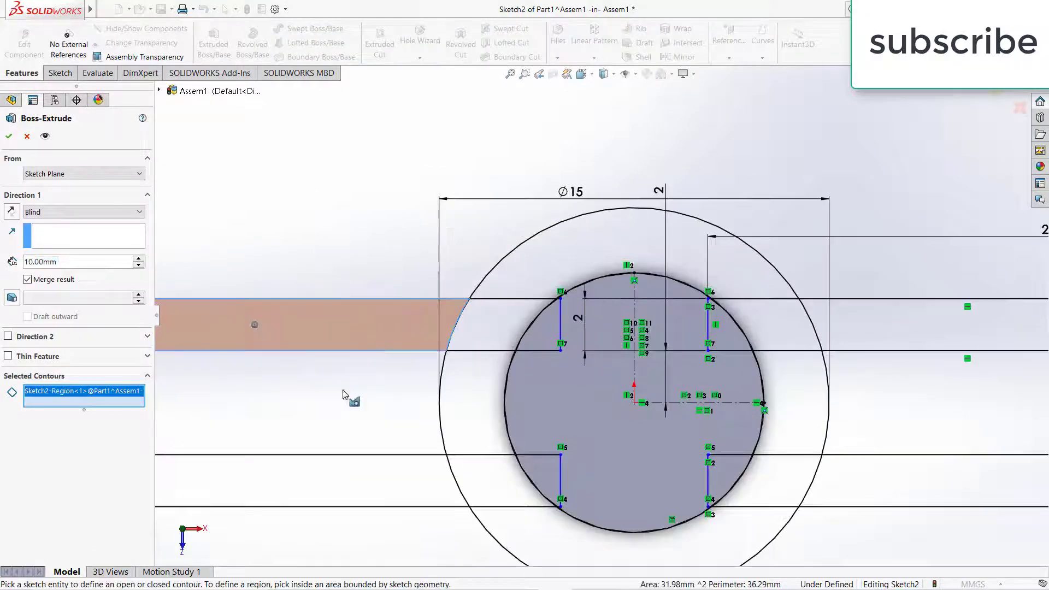
click(303, 467)
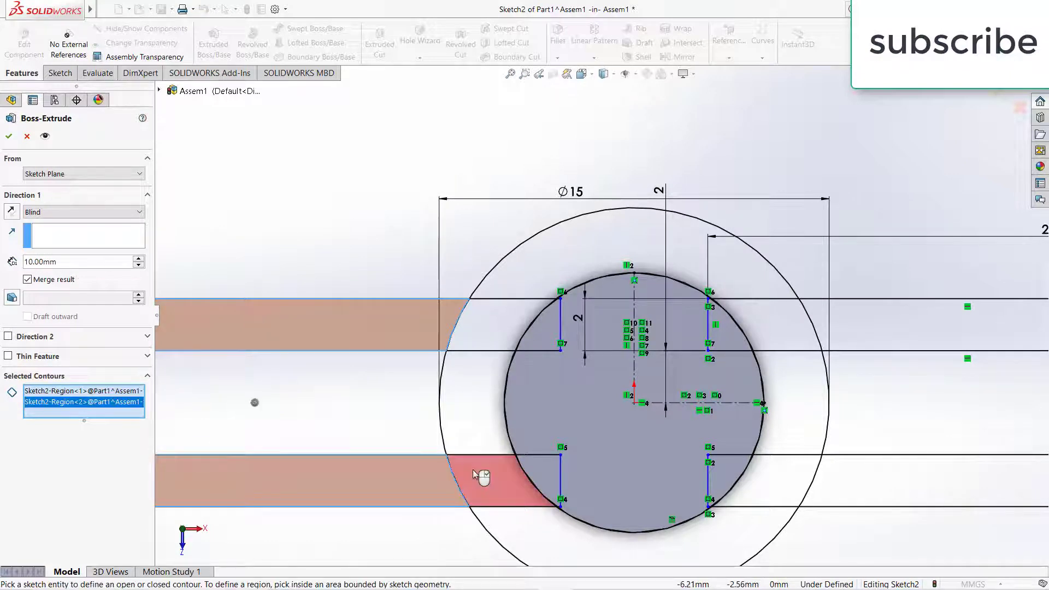
click(480, 480)
click(493, 395)
click(496, 316)
click(623, 245)
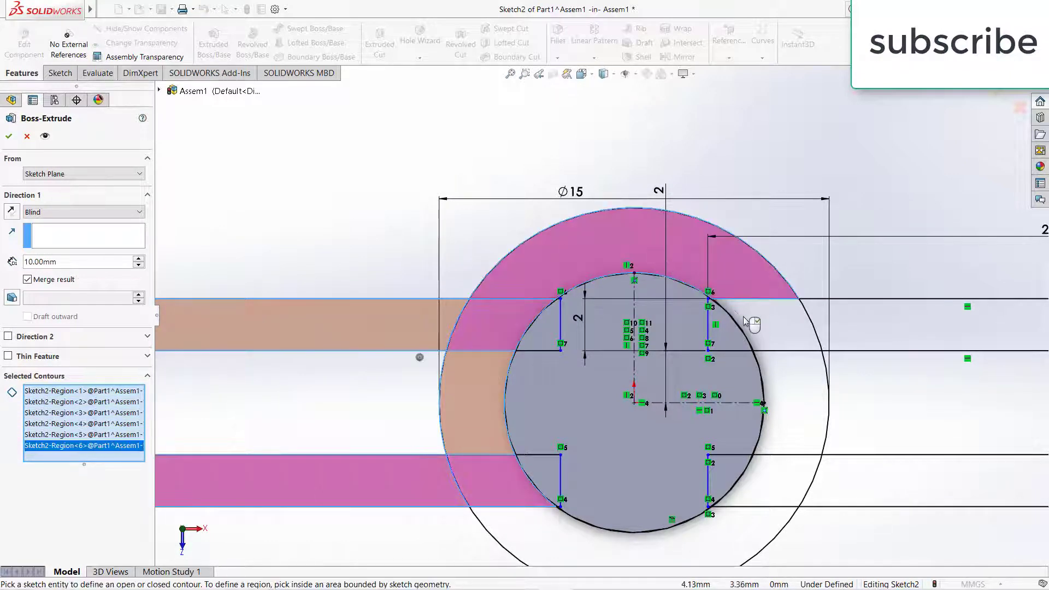
click(778, 329)
click(787, 406)
click(787, 464)
click(871, 487)
click(878, 333)
click(723, 561)
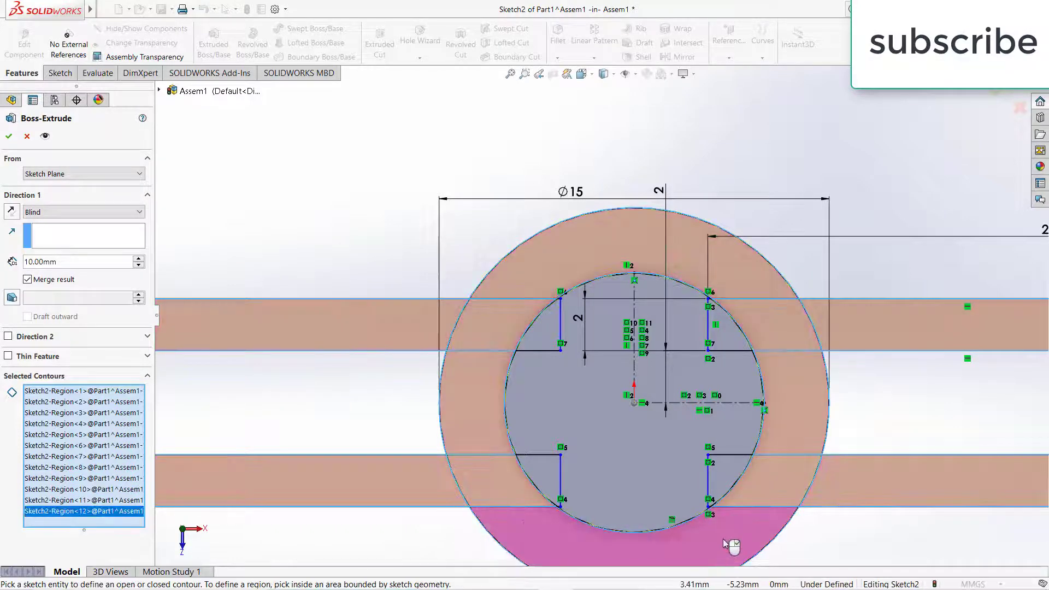
Reverse the extrusion direction so that it runs down along the shaft
scroll(729, 545, up, 4)
scroll(679, 432, up, 2)
middle_drag(668, 405, 640, 332)
scroll(641, 332, up, 6)
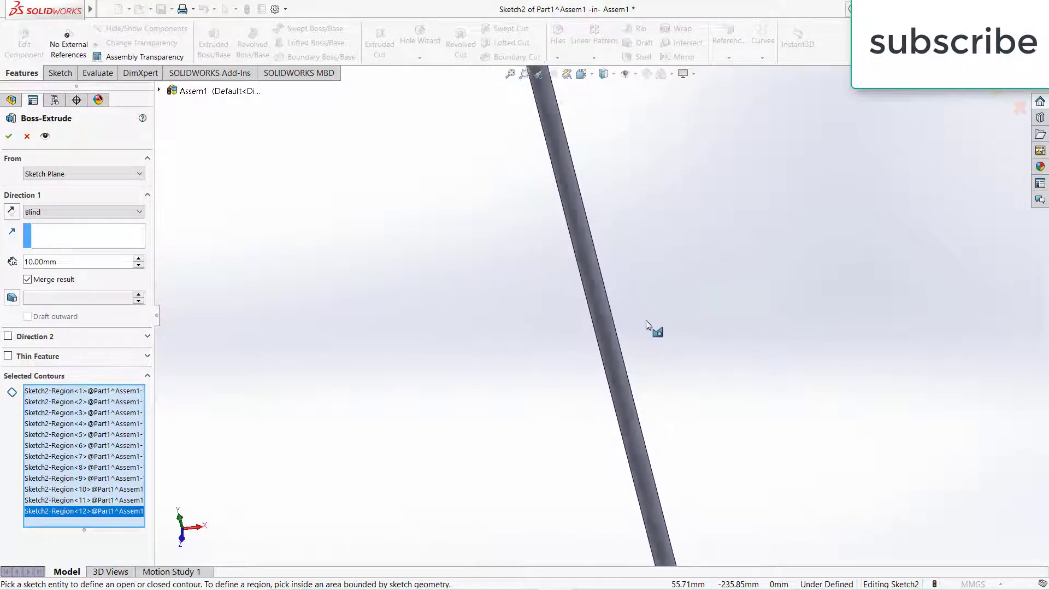
scroll(610, 275, down, 5)
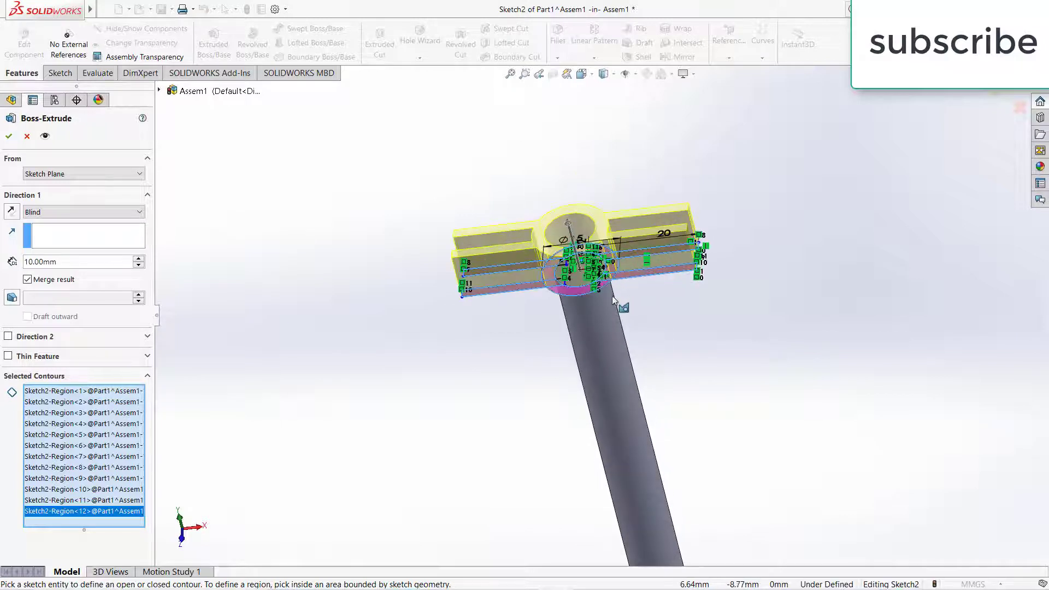
scroll(575, 194, down, 2)
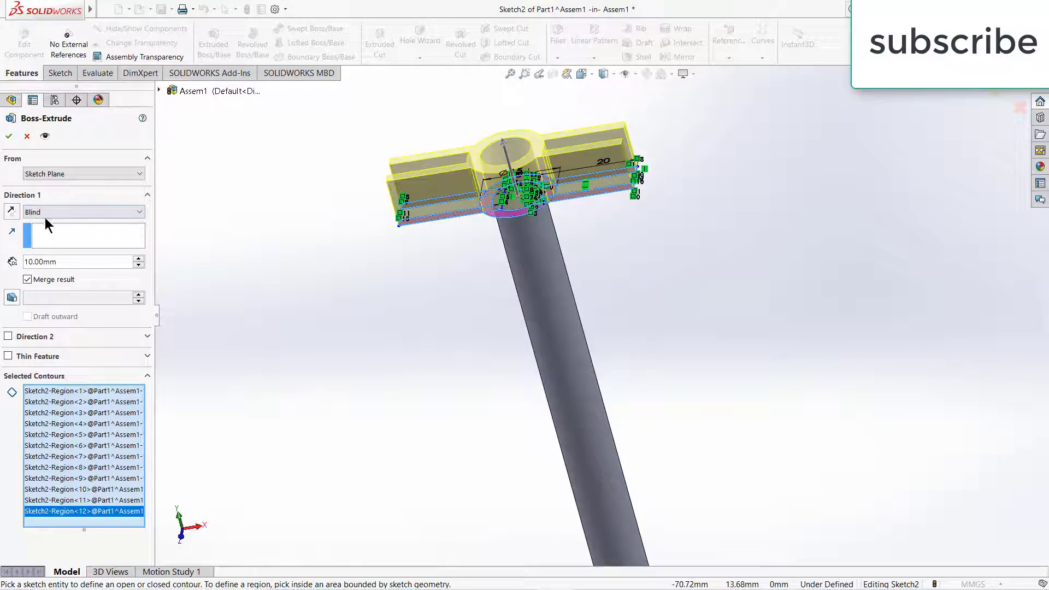
click(9, 218)
Start the extrusion from a 20 mm offset, flipped to lie down the shaft from the sketch plane
click(94, 174)
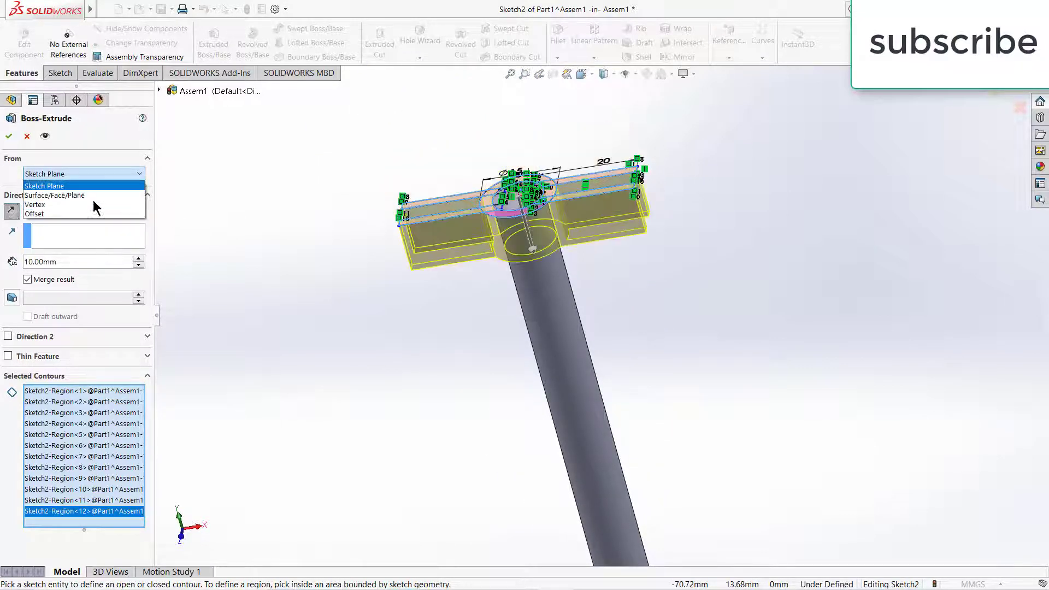
click(92, 213)
click(139, 193)
click(138, 192)
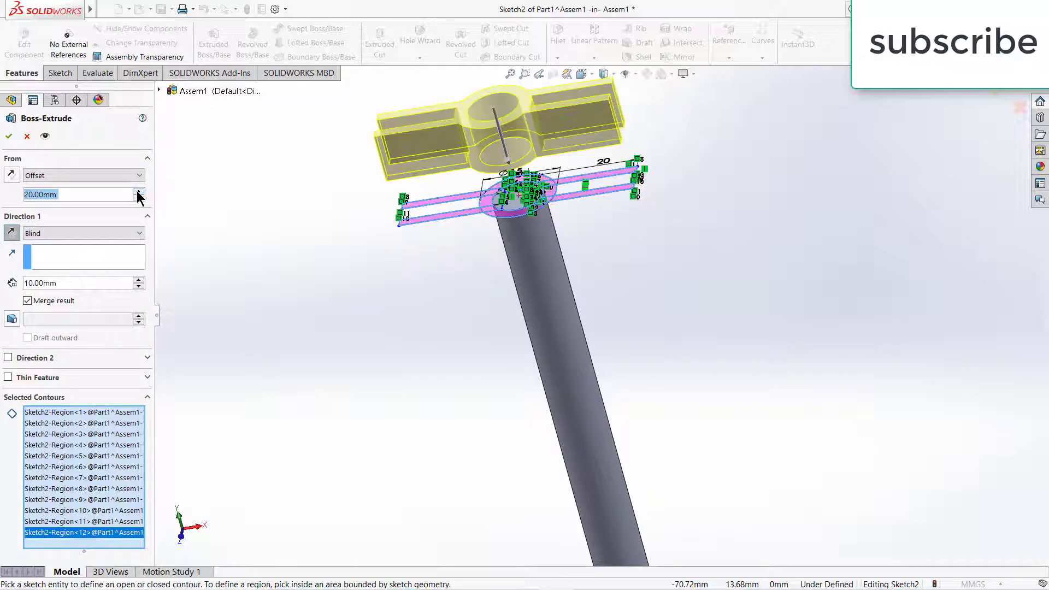
click(11, 176)
mouse_move(421, 263)
middle_down()
mouse_move(585, 376)
mouse_move(612, 293)
middle_up()
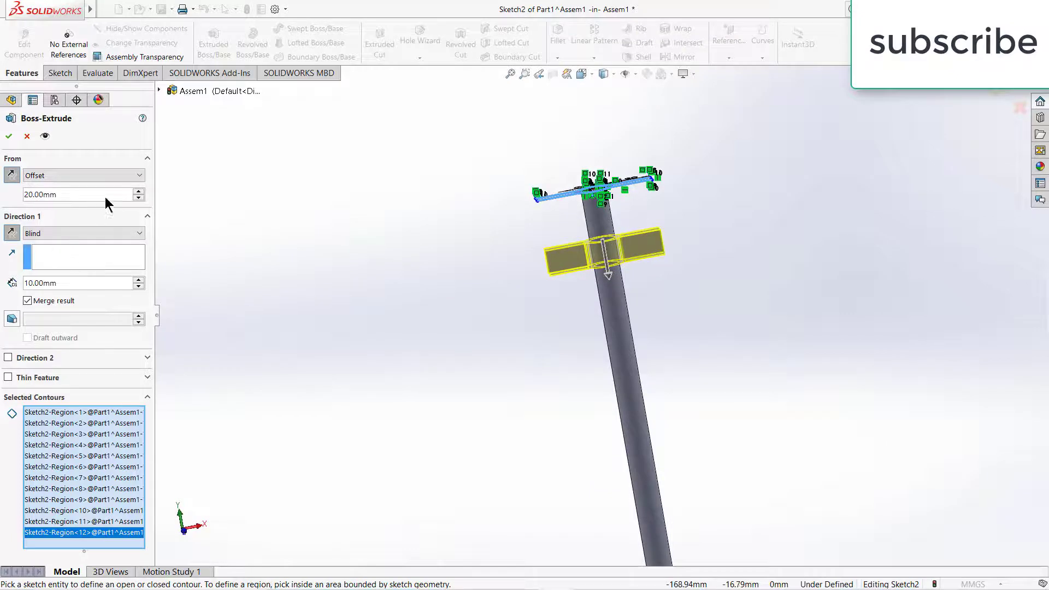
Set the extrusion depth to 20 mm and its start offset to 40 mm, and complete the boss
click(139, 279)
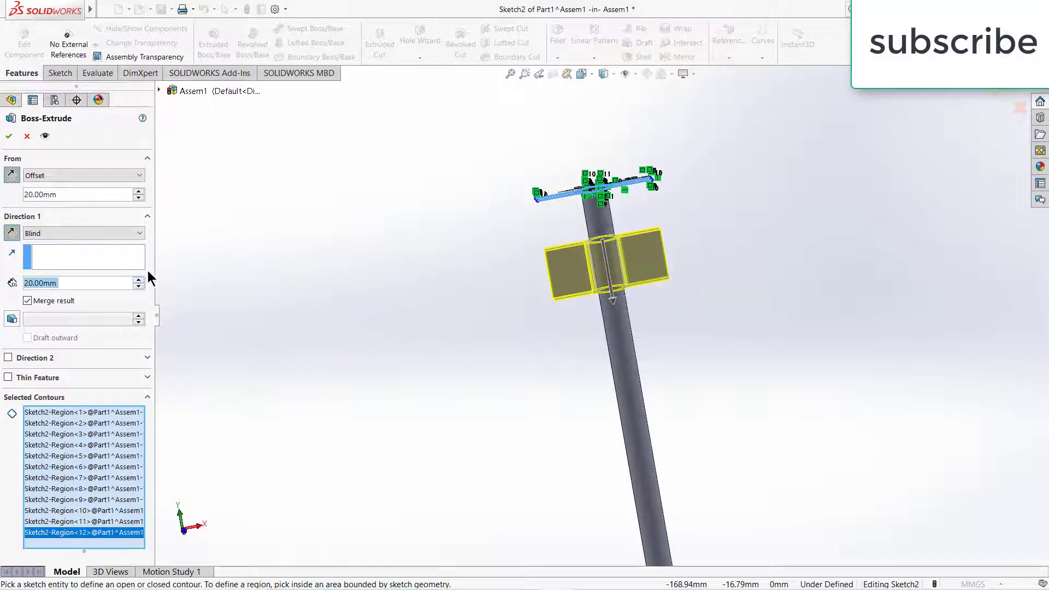
click(139, 192)
click(139, 192)
scroll(510, 382, up, 5)
scroll(669, 338, down, 3)
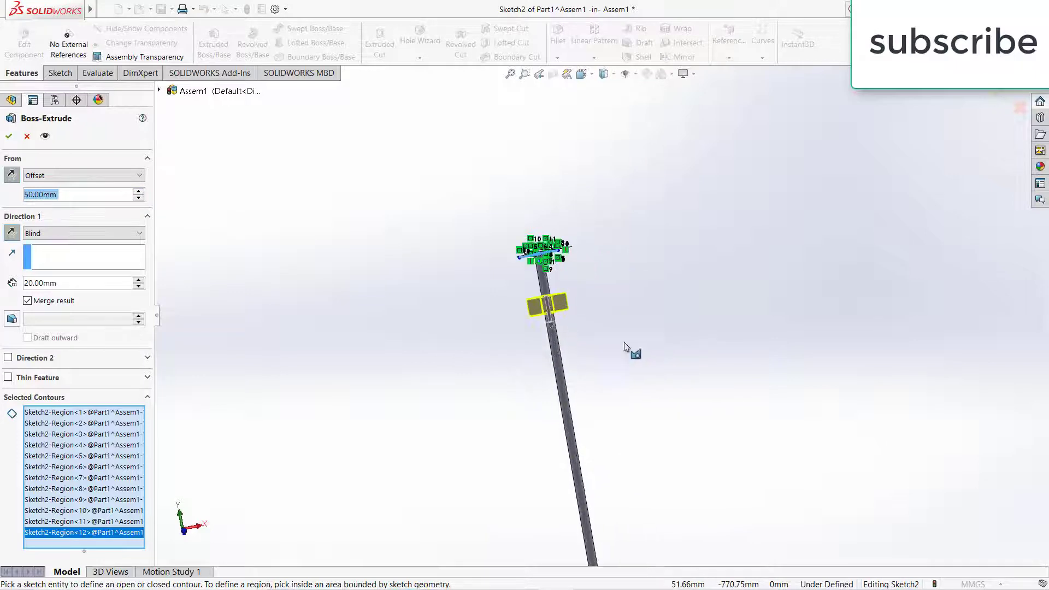
click(139, 197)
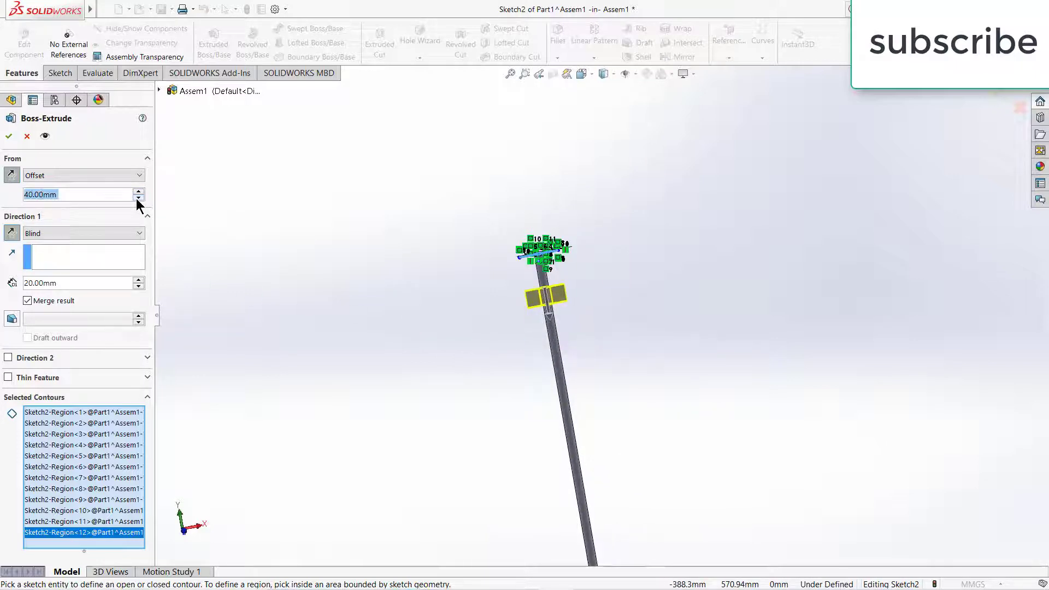
click(9, 137)
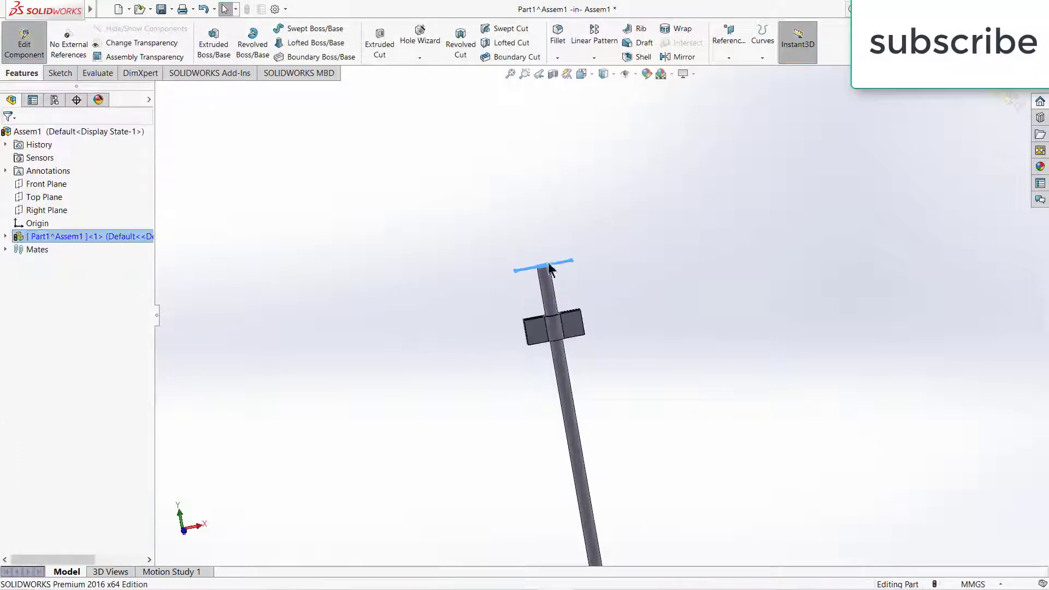
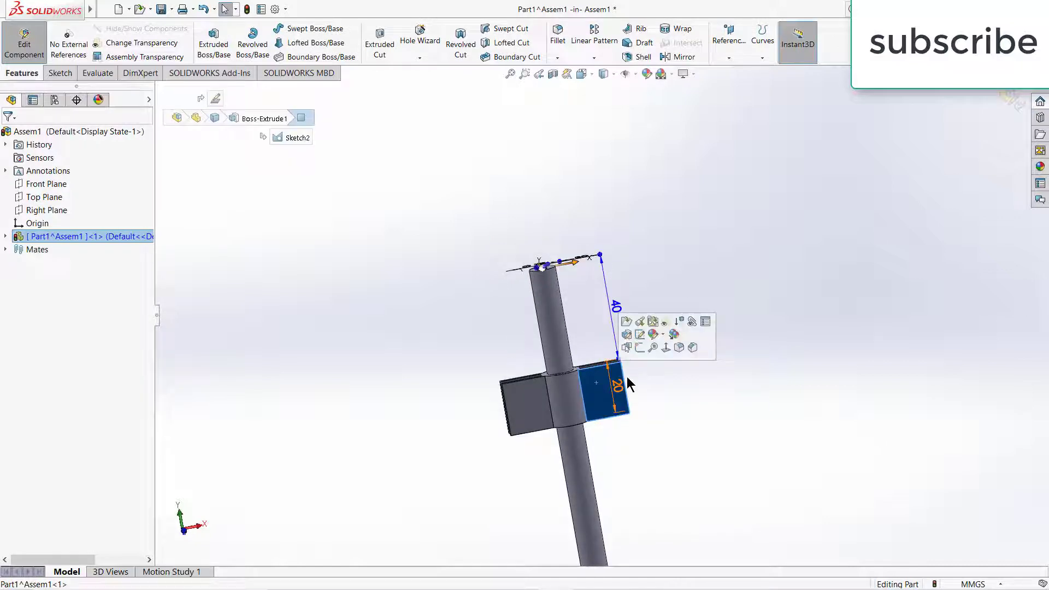
Start a sketch on the front face of one arm and draw a circle of about 3.9 mm radius on the opposite arm
click(640, 348)
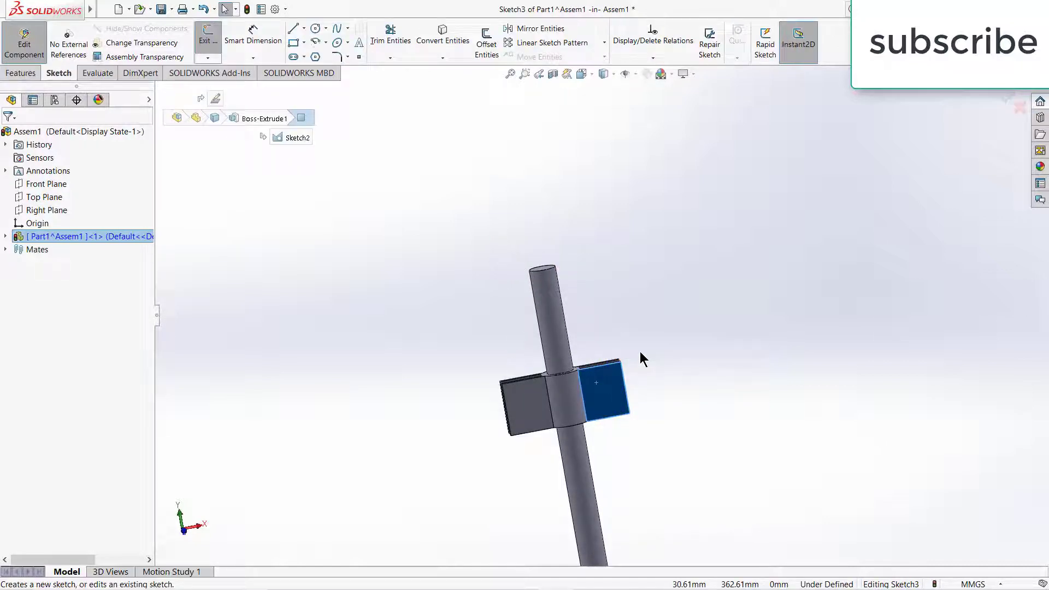
key(ctrl+8)
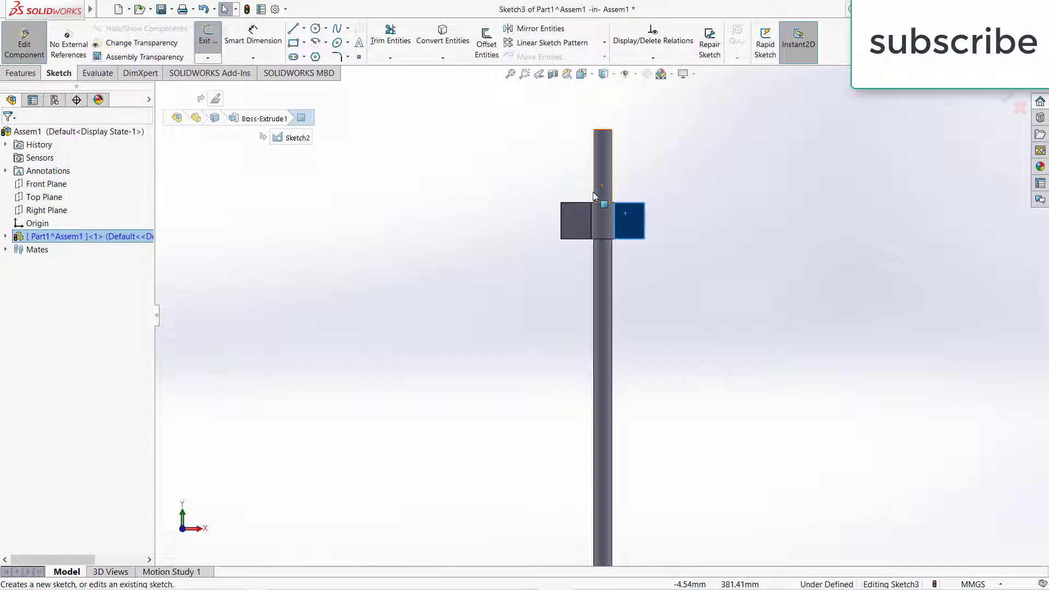
click(315, 28)
scroll(574, 186, up, 3)
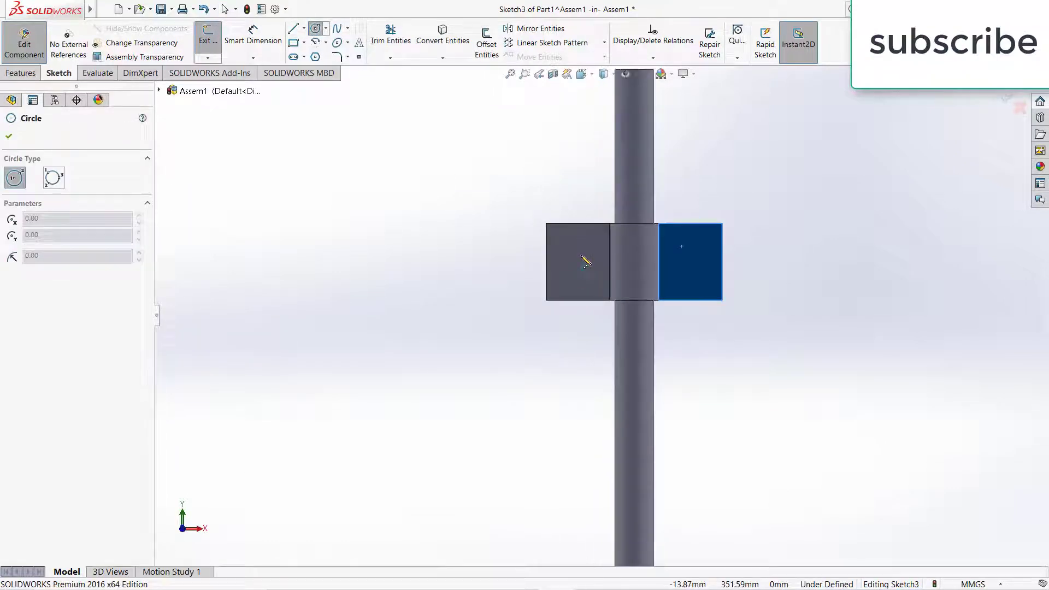
click(577, 262)
click(592, 261)
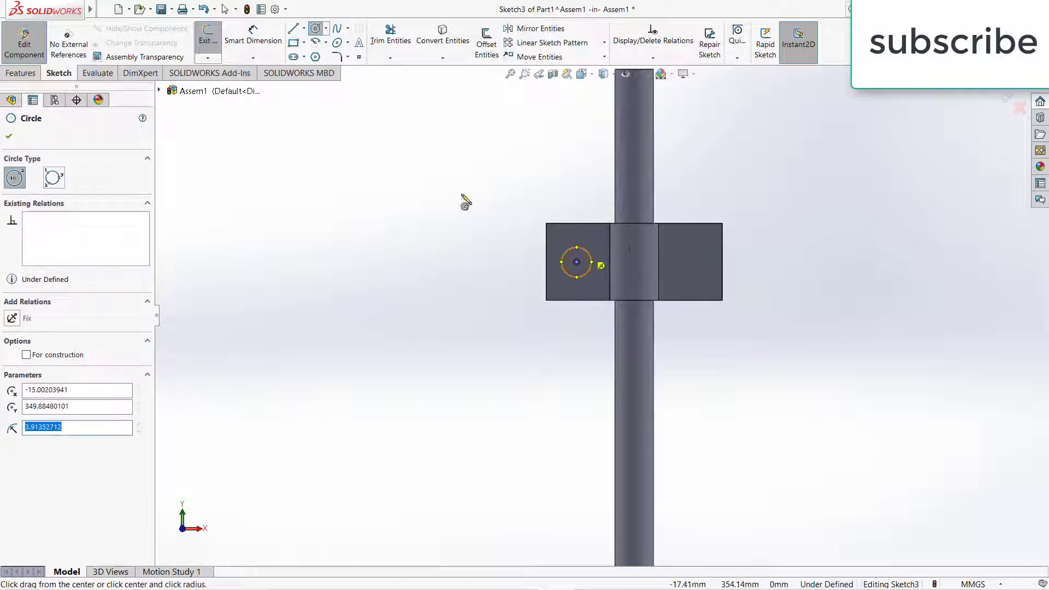
Dimension the sketched circle's diameter and set it to 5 mm
click(253, 34)
click(562, 262)
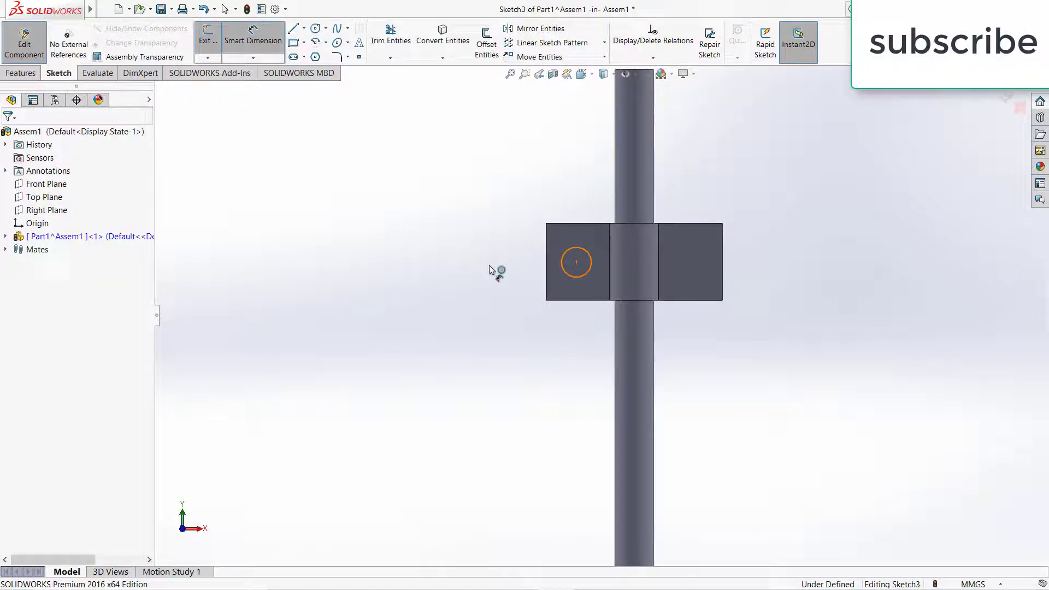
click(477, 274)
text(5)
key(Return)
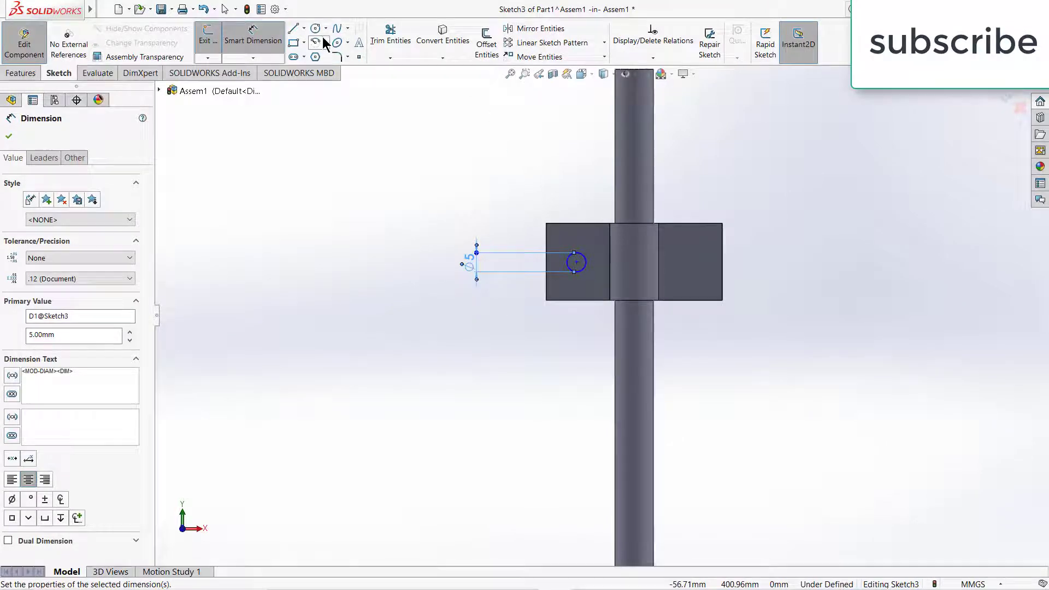
Draw a vertical centerline from the midpoint of the collar's upper edge down along the shaft axis past the collar
click(304, 27)
click(306, 55)
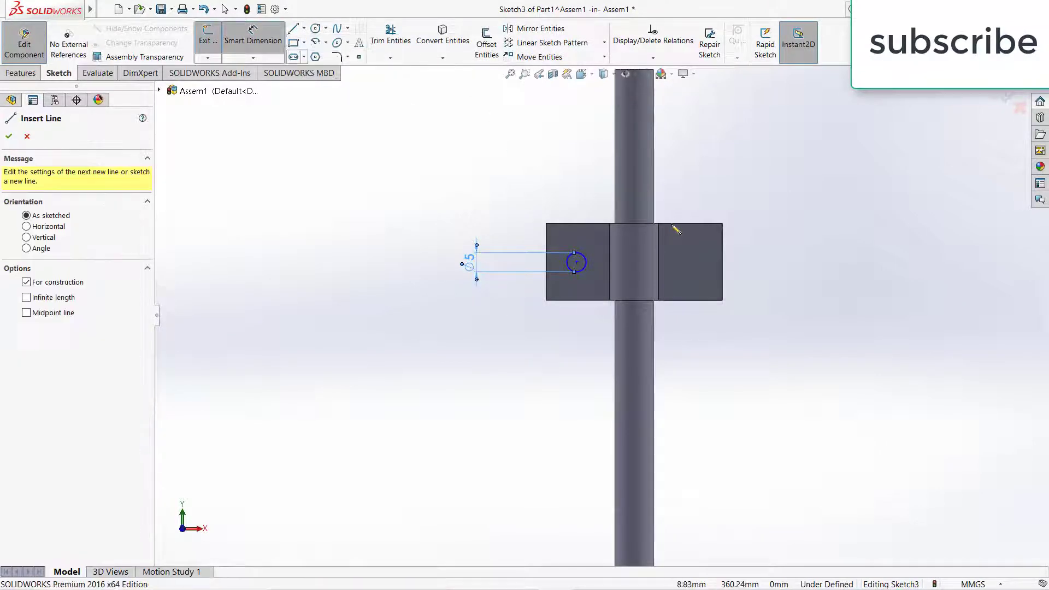
click(634, 223)
click(634, 348)
key(Escape)
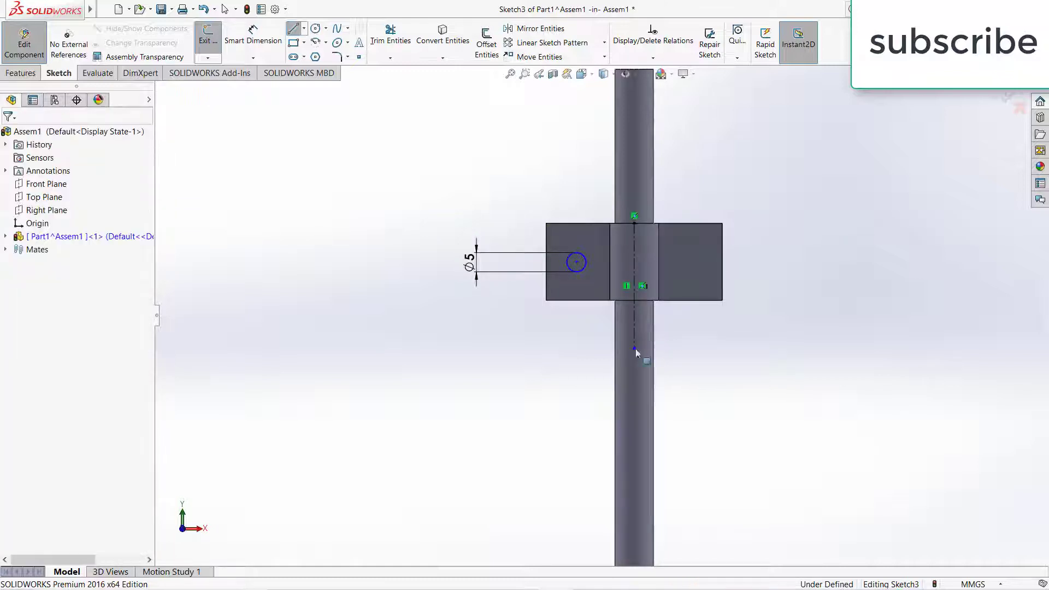
key(Escape)
Locate the circle's centre 10 mm below the arm's upper edge and 7 mm from the arm's outer edge
click(261, 46)
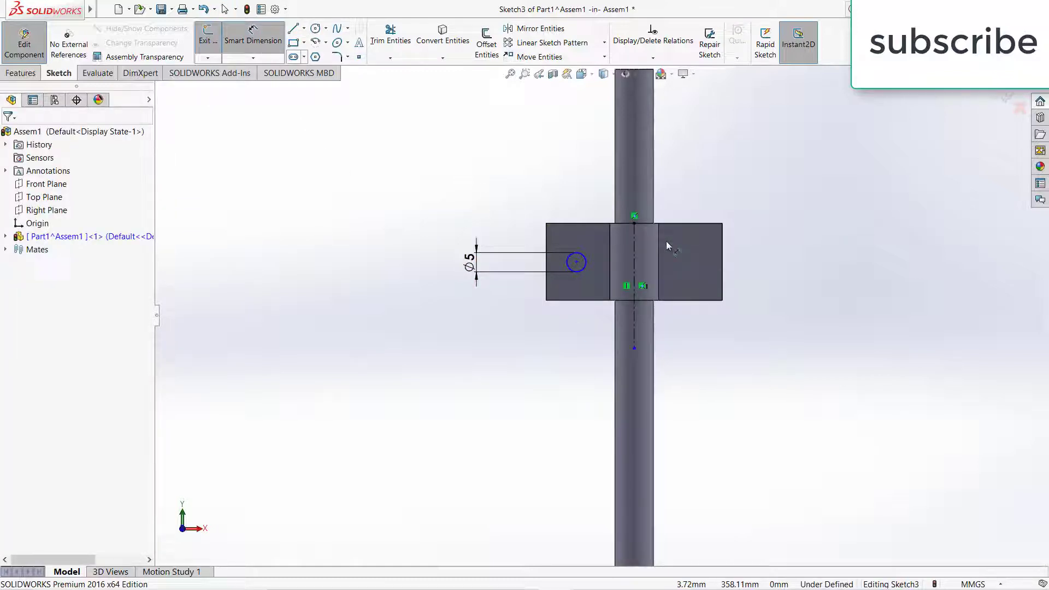
click(574, 223)
click(576, 263)
click(521, 243)
text(10)
key(Return)
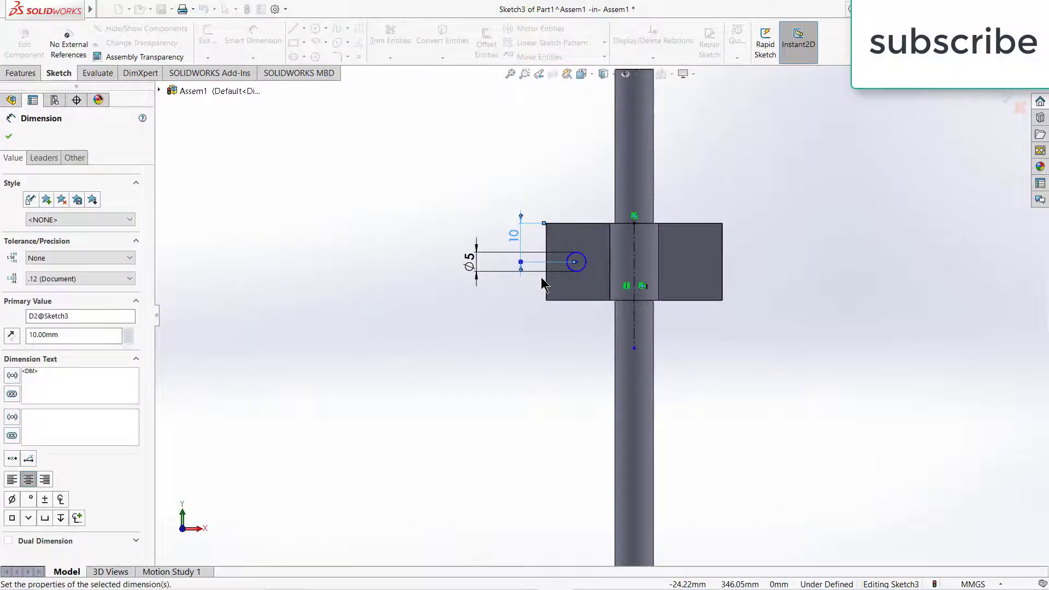
click(547, 288)
click(576, 262)
click(565, 205)
text(7)
key(Return)
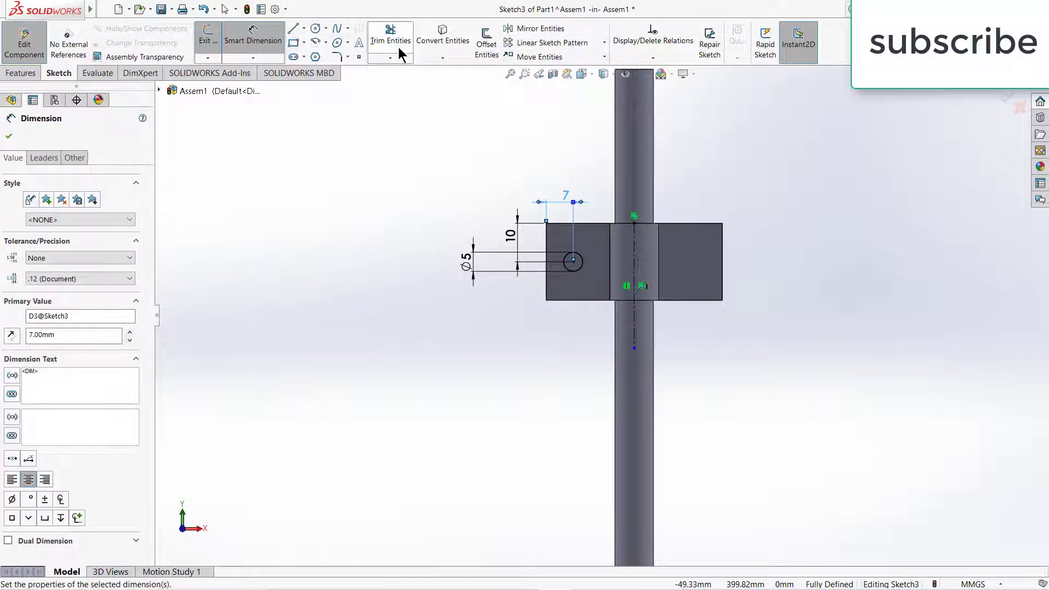
Mirror the 5 mm circle about the vertical centerline onto the opposite arm
click(533, 28)
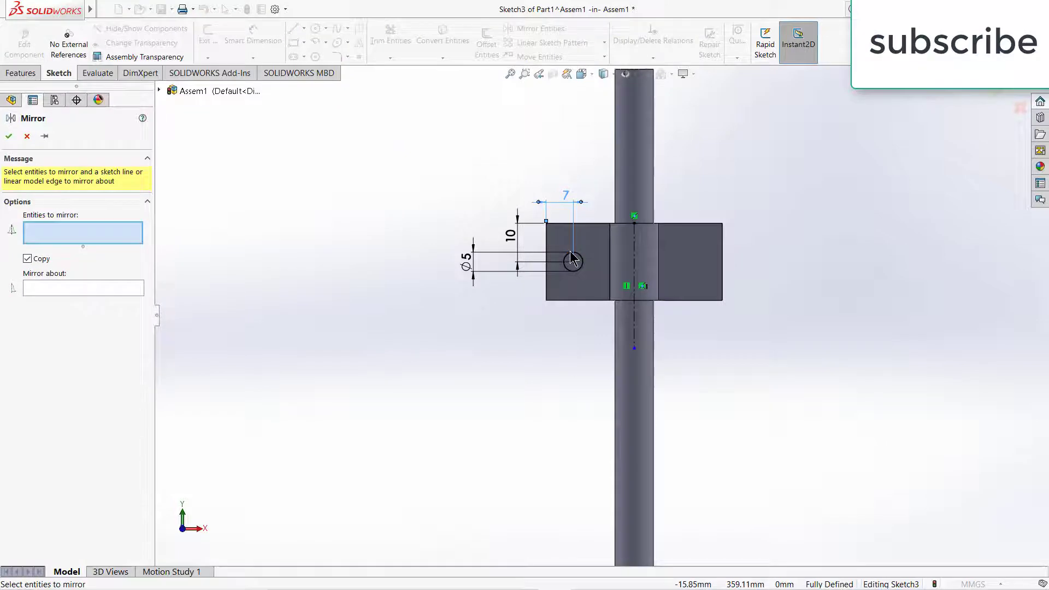
click(581, 258)
click(112, 291)
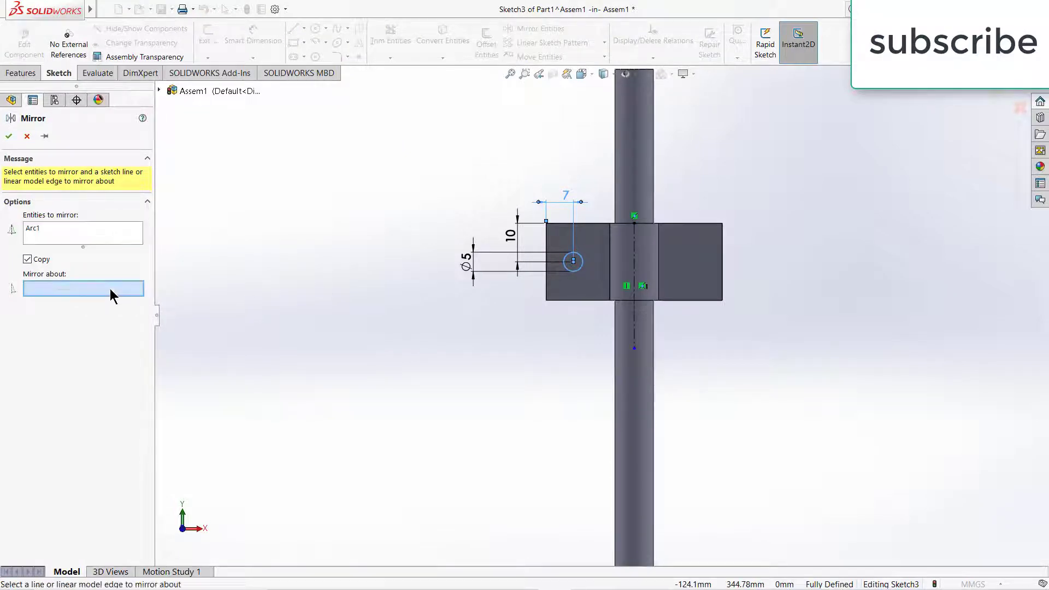
click(634, 262)
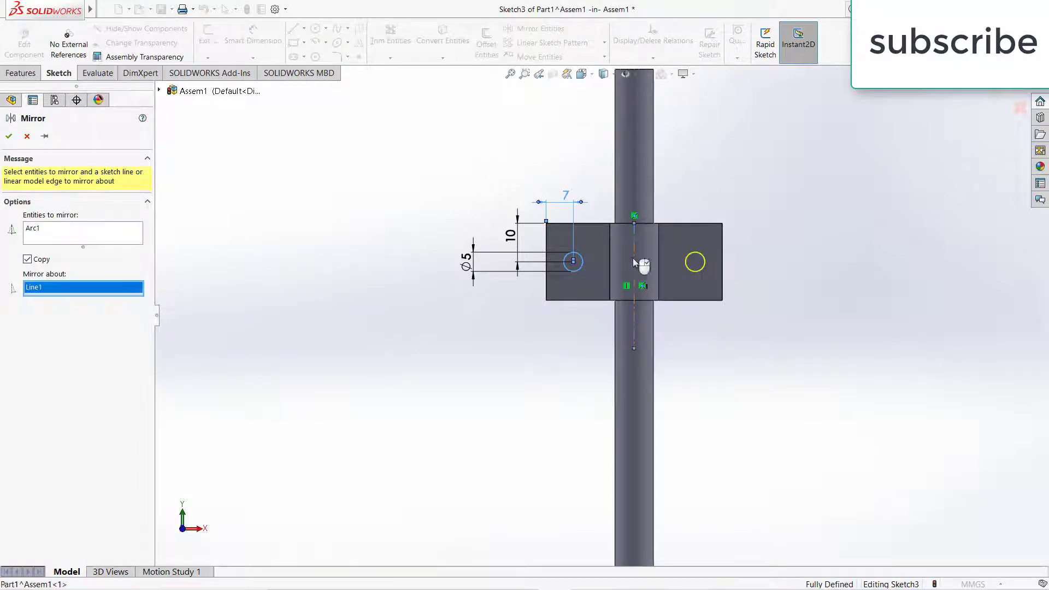
click(8, 137)
Cut both circles through the arms with an Extruded Cut set to Through All
click(20, 73)
click(381, 44)
click(55, 213)
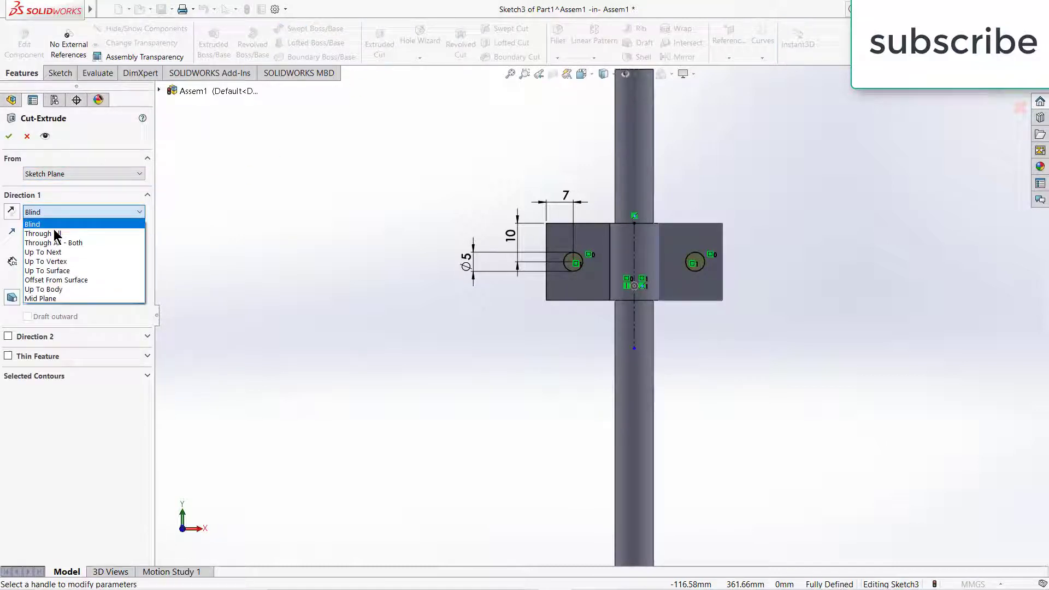
click(49, 223)
click(9, 137)
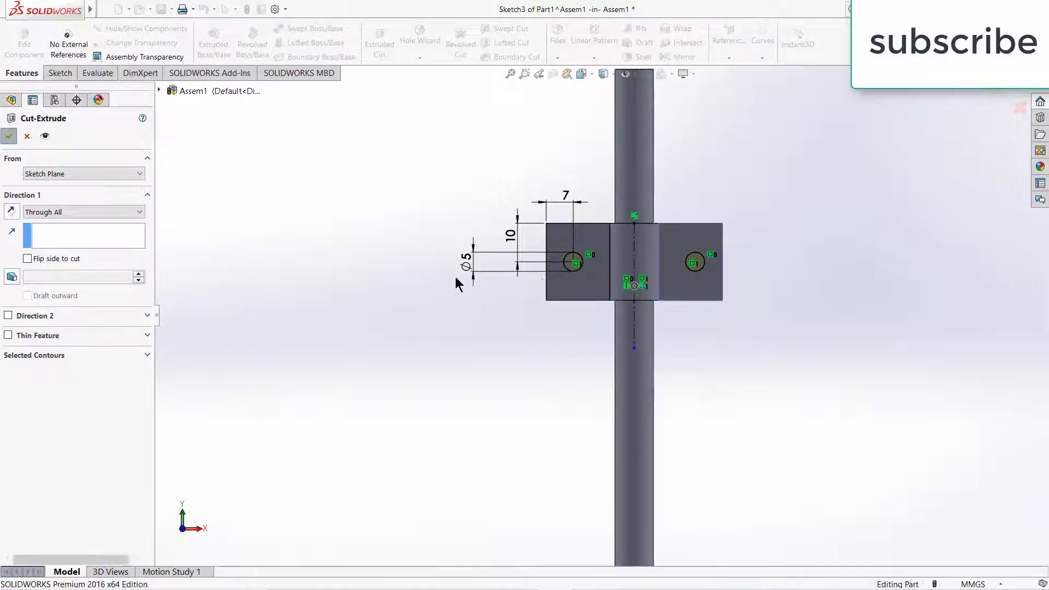
Start a Fillet on the upper outer corner edges of the two parallel arms on one side, with a 5 mm radius
click(563, 38)
middle_drag(559, 197, 616, 249)
scroll(551, 242, down, 7)
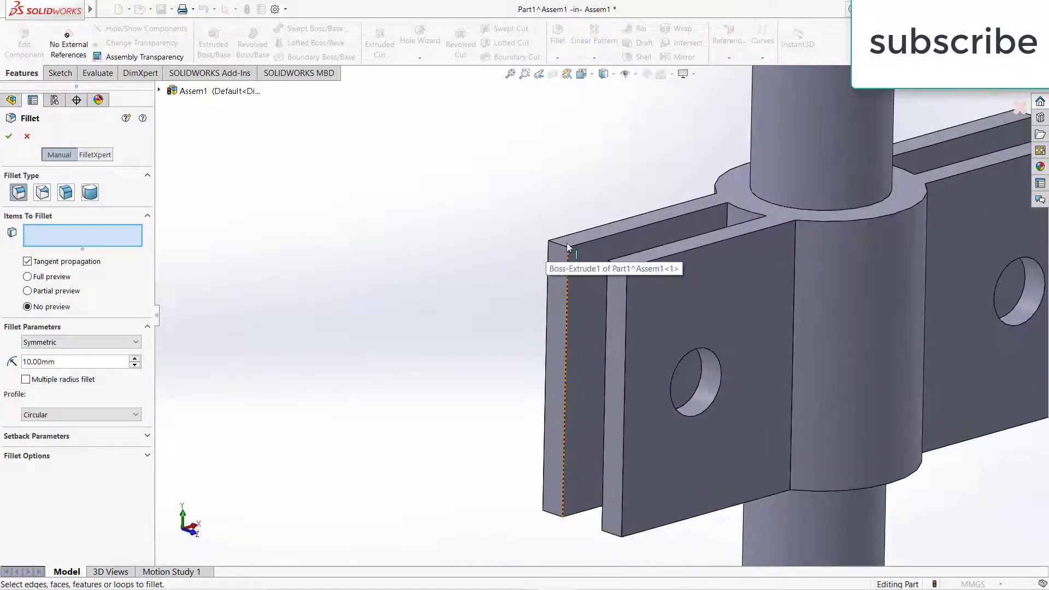
click(567, 245)
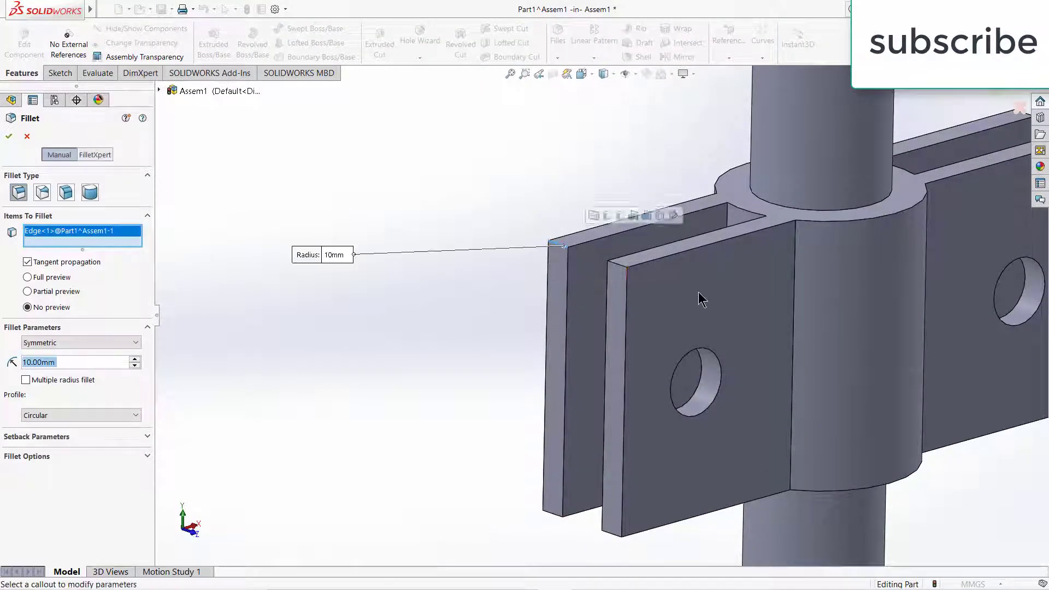
click(620, 266)
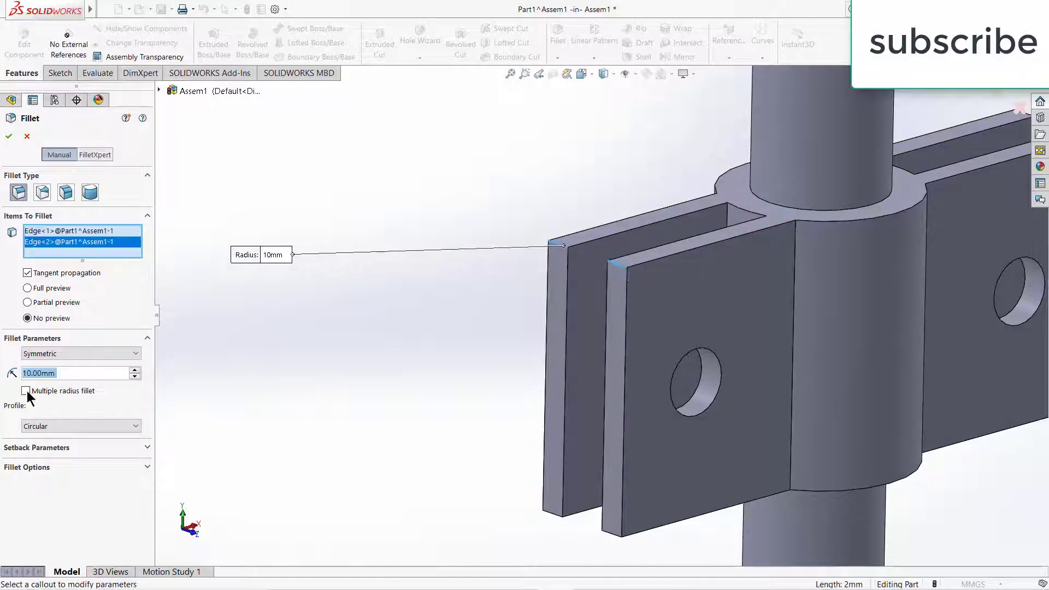
text(5)
key(Return)
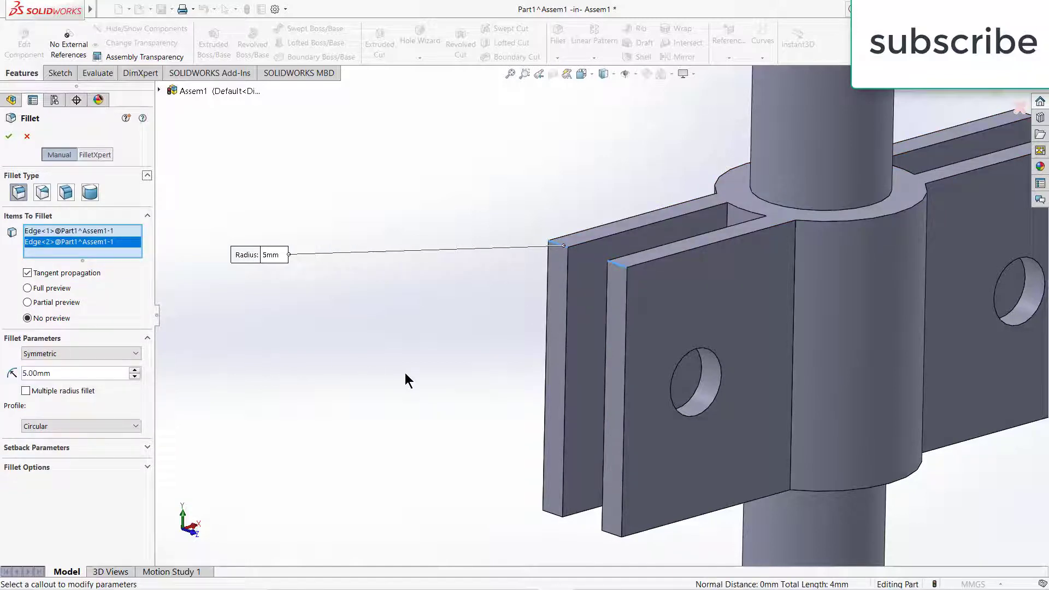
Expand the fillet's setback parameters, show its full preview, and set the radius to 10 mm
click(42, 448)
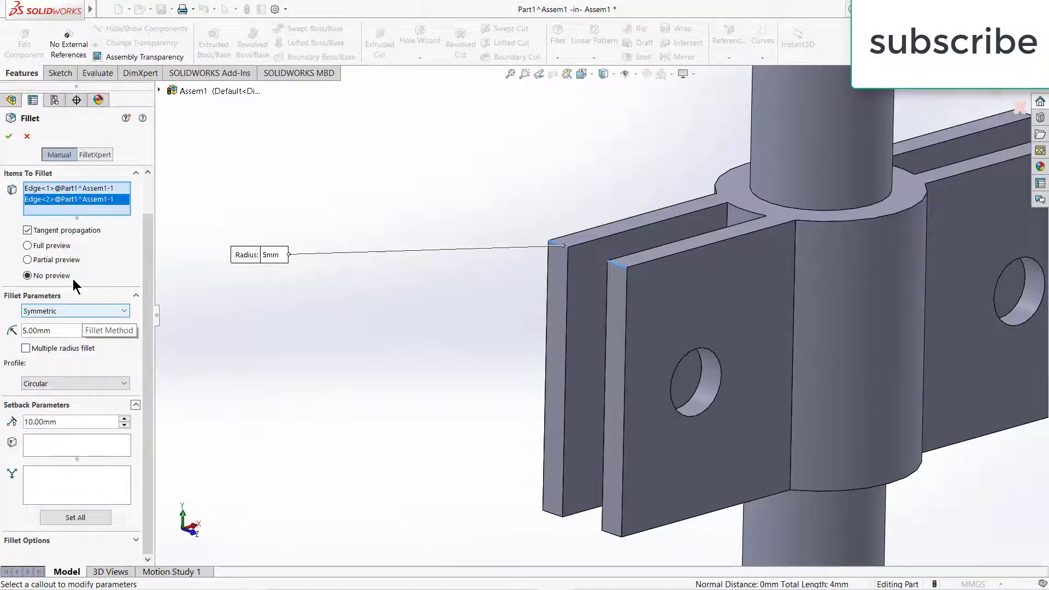
click(27, 245)
scroll(564, 260, up, 3)
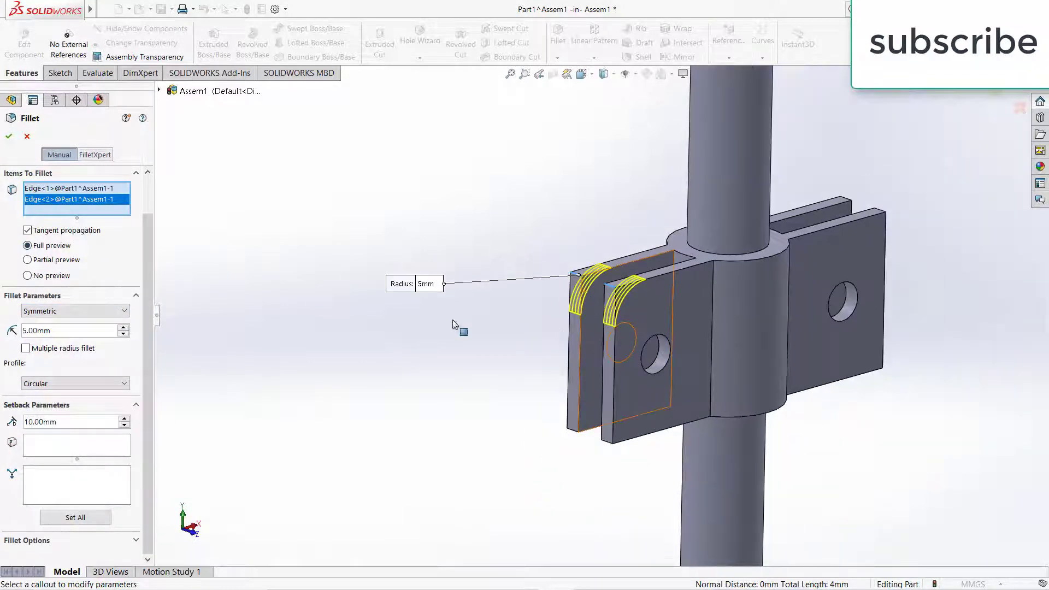
text(10)
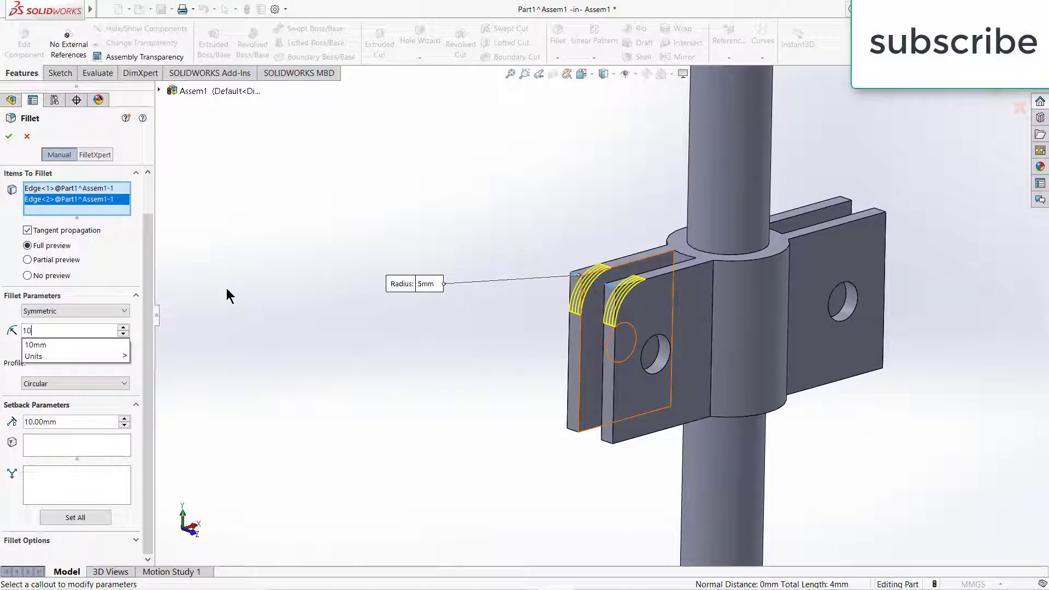
key(Return)
Add the lower outer corner edges of the same two arms to the fillet, removing the wrongly picked edge
middle_drag(417, 316, 585, 367)
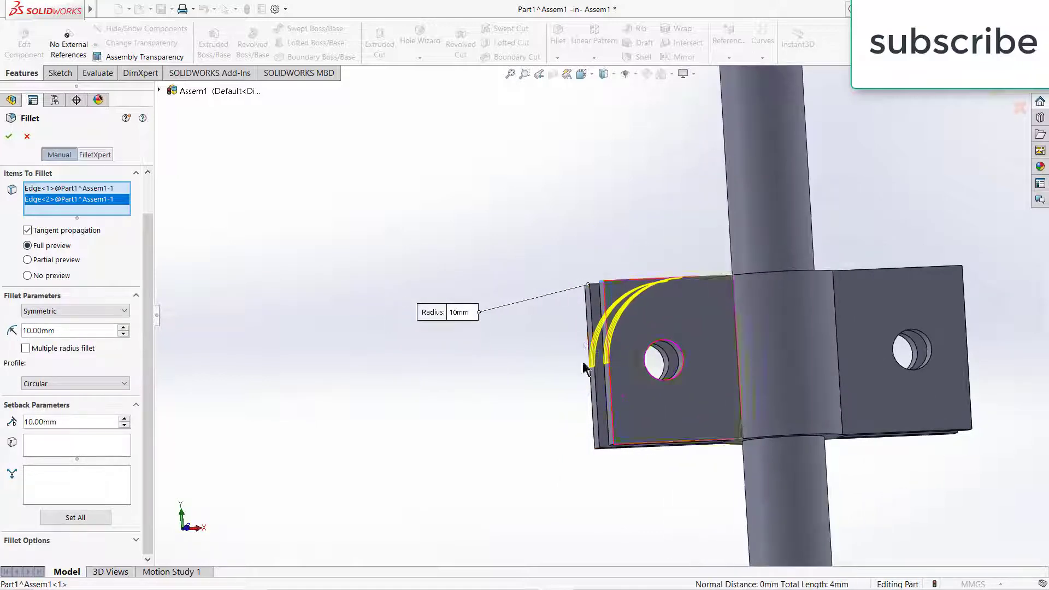
click(602, 447)
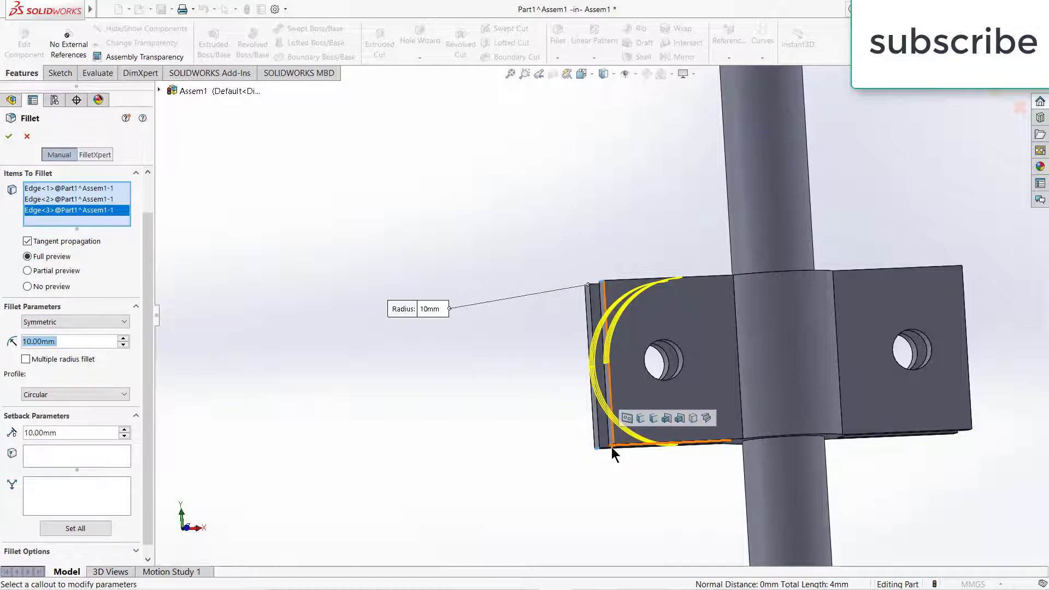
click(612, 447)
middle_drag(618, 449, 713, 389)
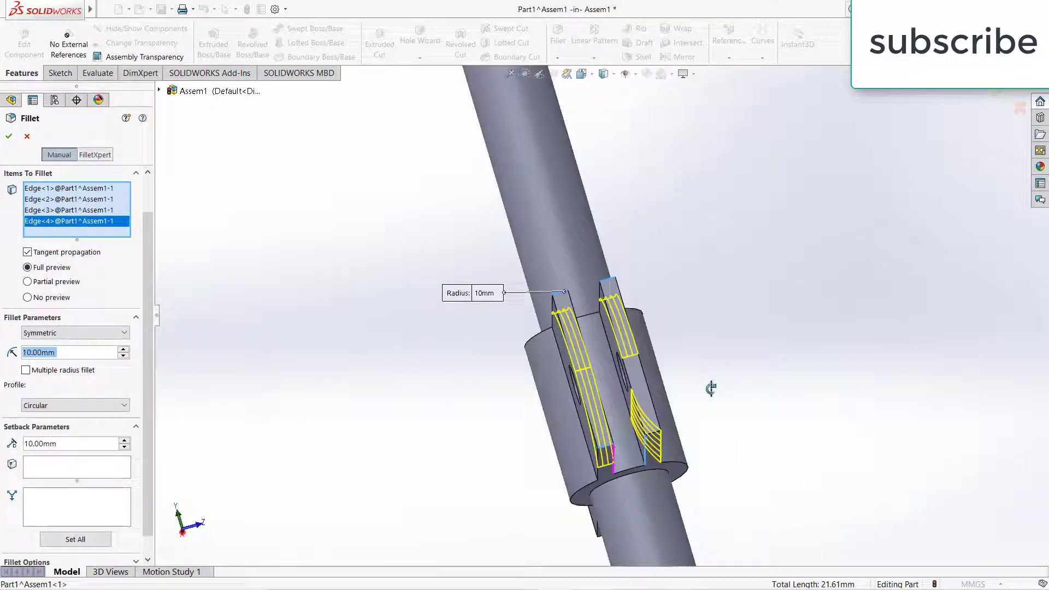
click(646, 456)
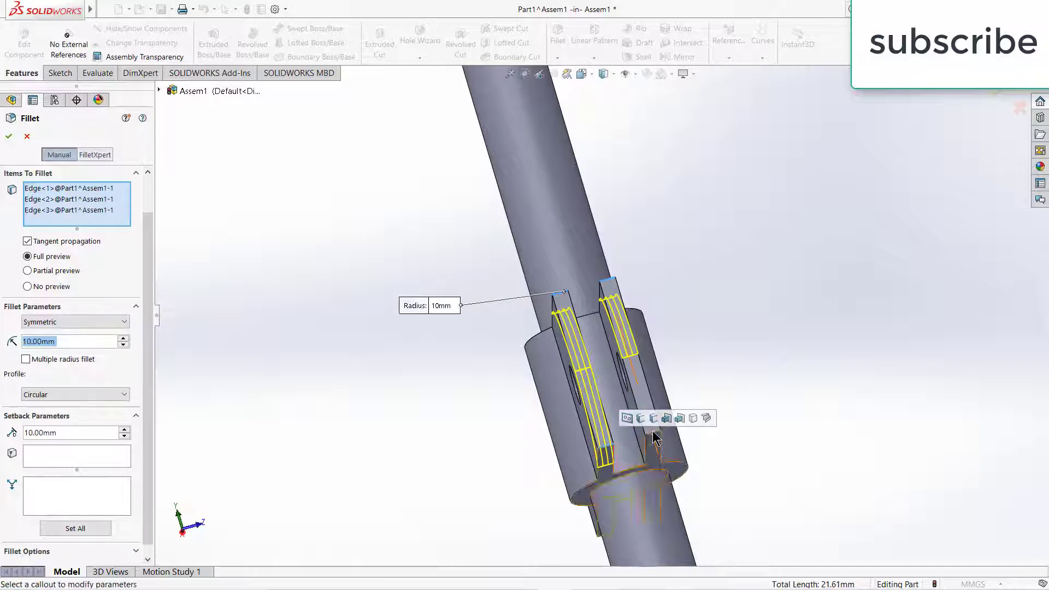
click(653, 434)
Add the four outer corner edges of the opposite pair of arms to the fillet and complete it
middle_drag(696, 435, 692, 413)
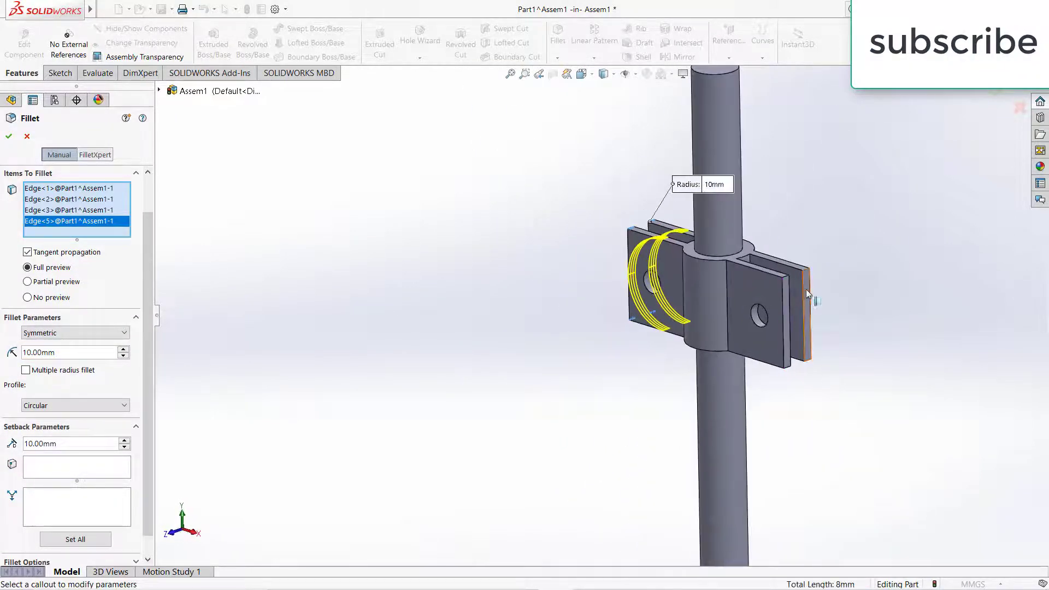
scroll(805, 290, down, 3)
click(733, 275)
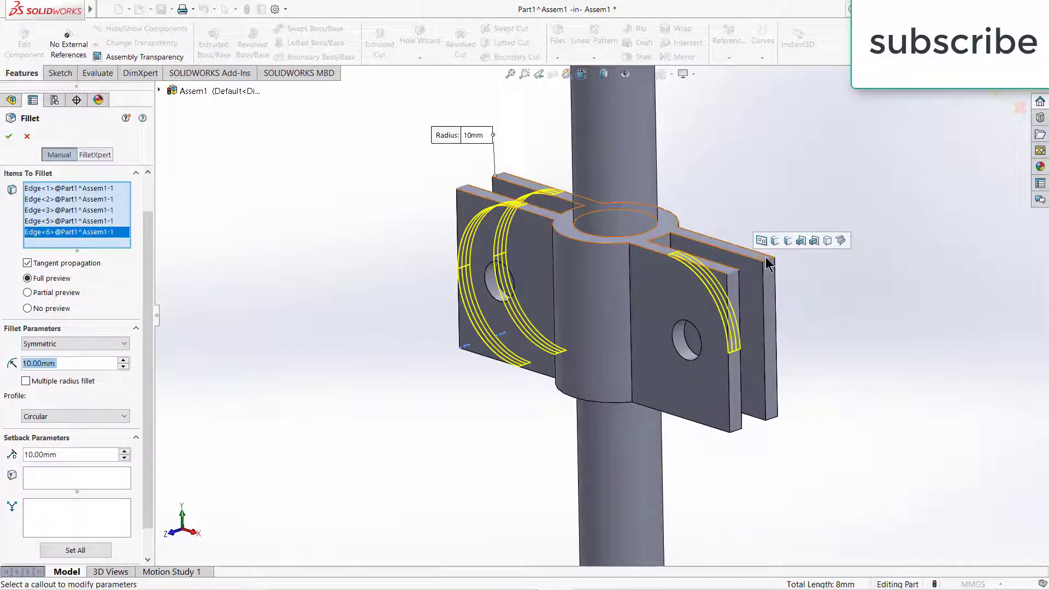
click(779, 398)
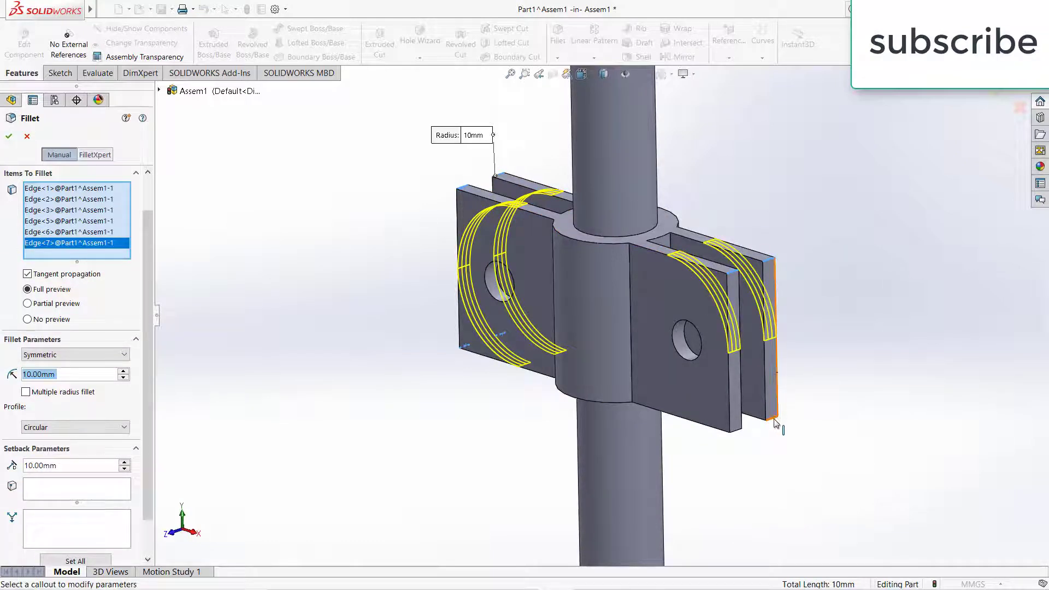
click(775, 422)
click(737, 432)
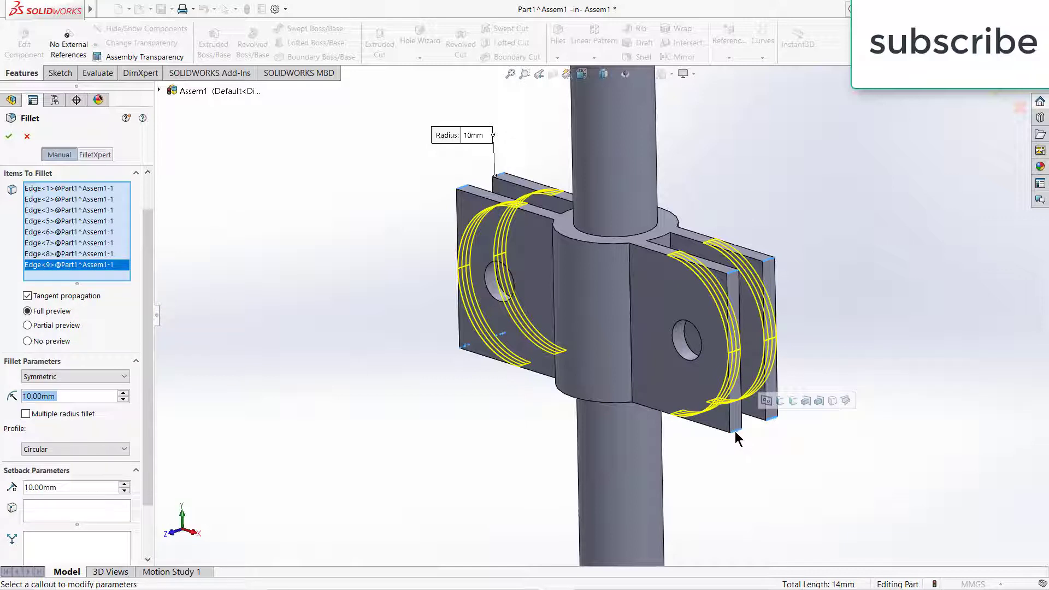
scroll(744, 439, up, 3)
middle_drag(747, 442, 810, 412)
scroll(777, 419, up, 2)
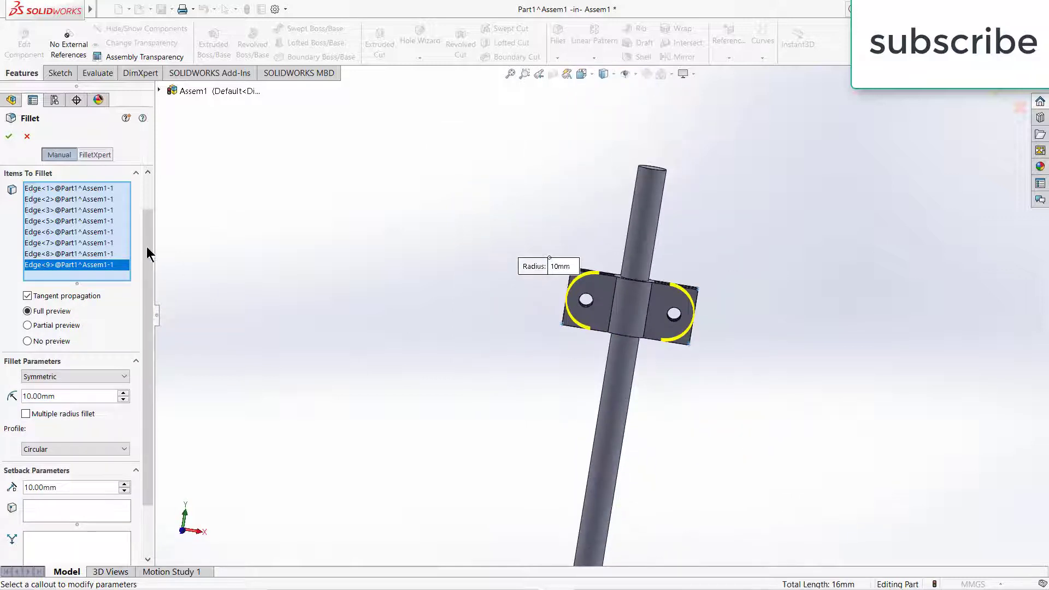
click(9, 137)
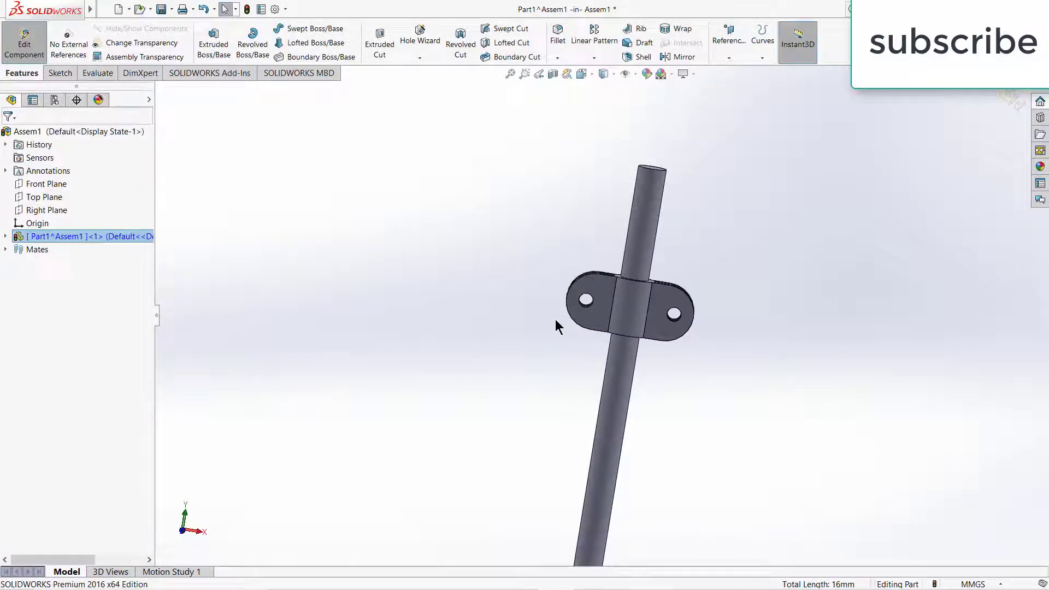
scroll(565, 335, up, 4)
middle_drag(565, 336, 610, 302)
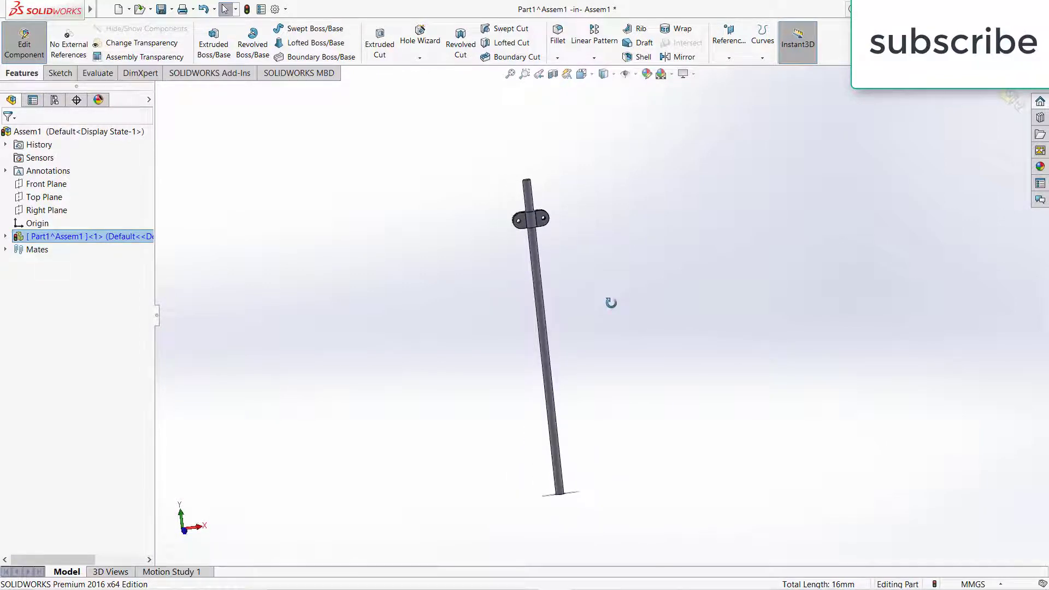
click(202, 246)
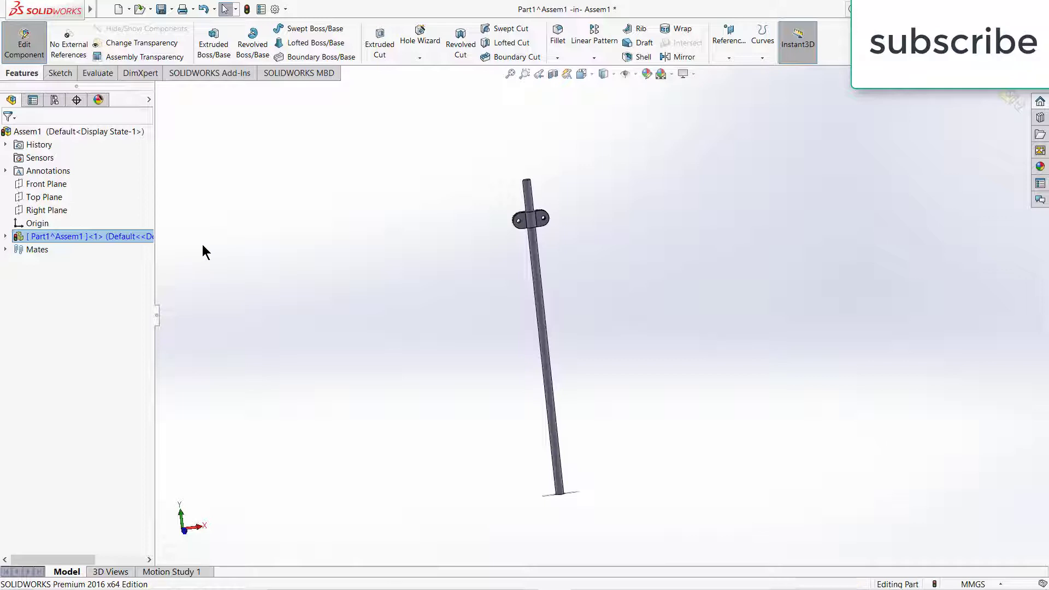
Return to the assembly, rebuild it, and insert a new part with its first sketch on the assembly's Front Plane
click(1006, 99)
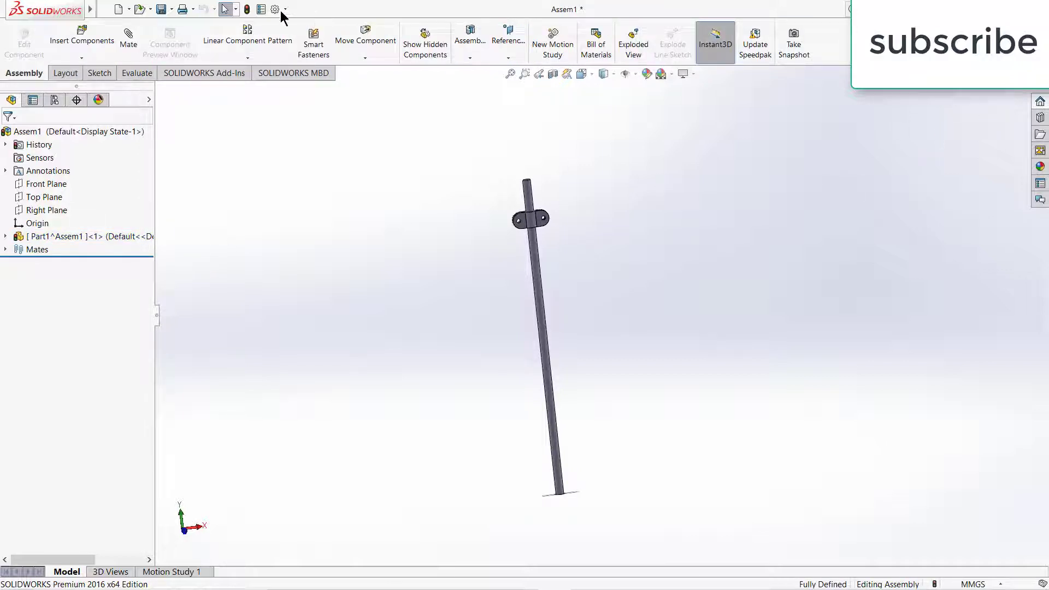
click(247, 10)
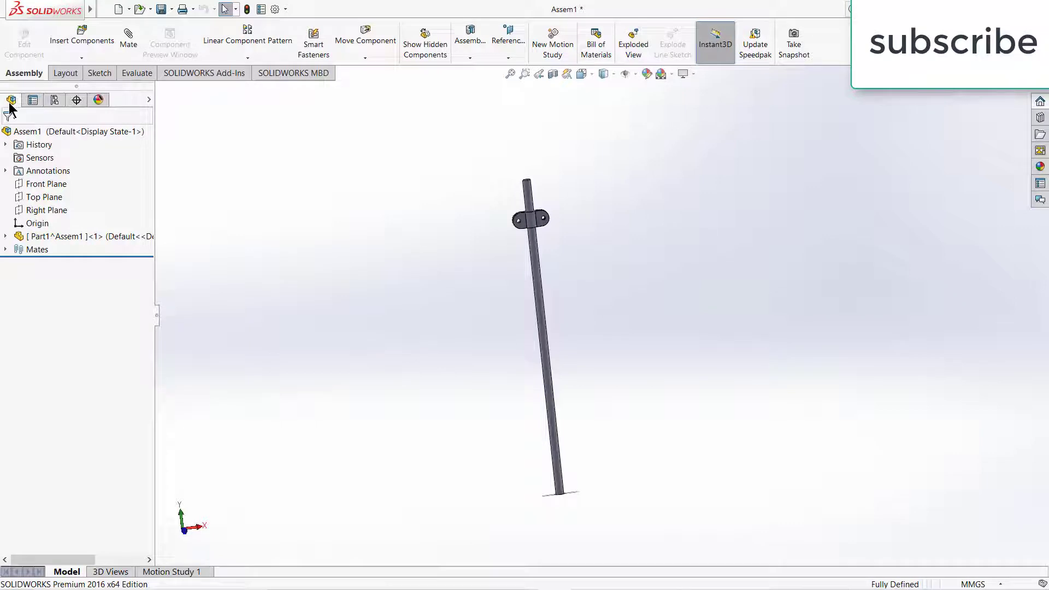
click(80, 59)
click(77, 84)
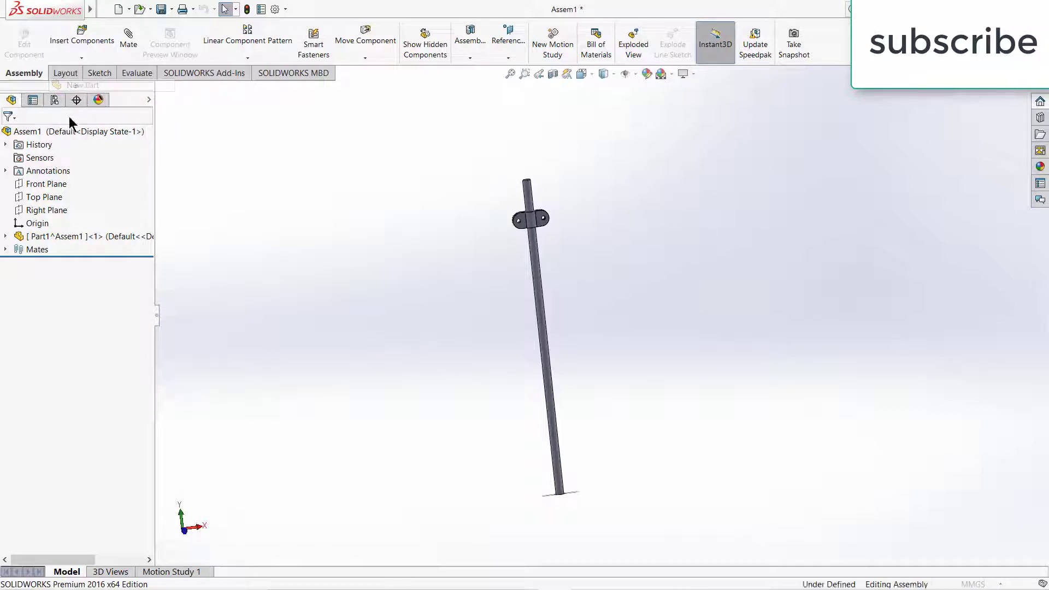
click(46, 183)
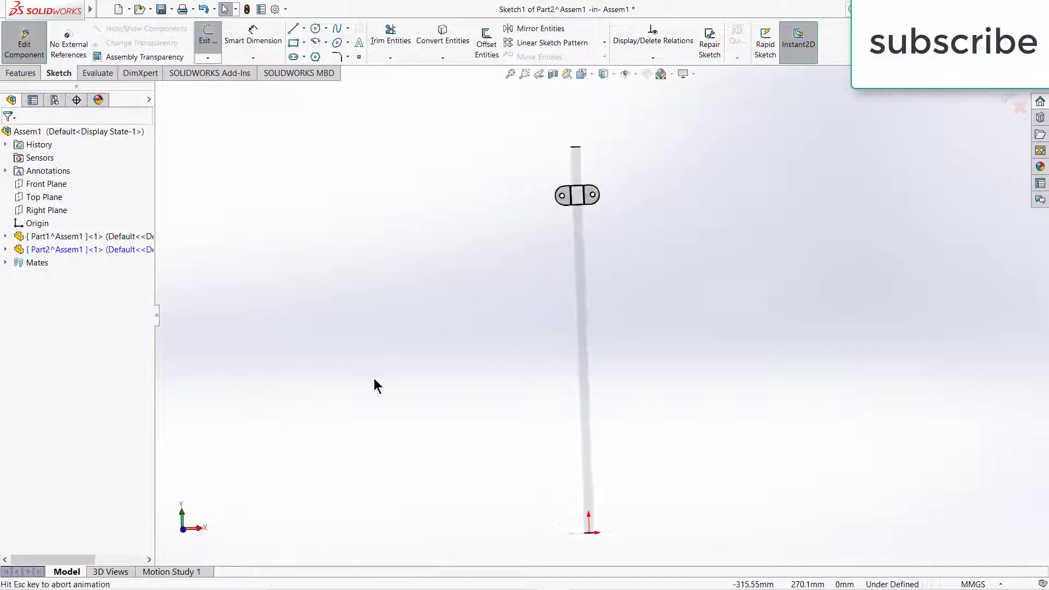
Sketch a nearly horizontal straight slot starting at the origin, about 406 mm between centres and 27 mm wide
click(294, 57)
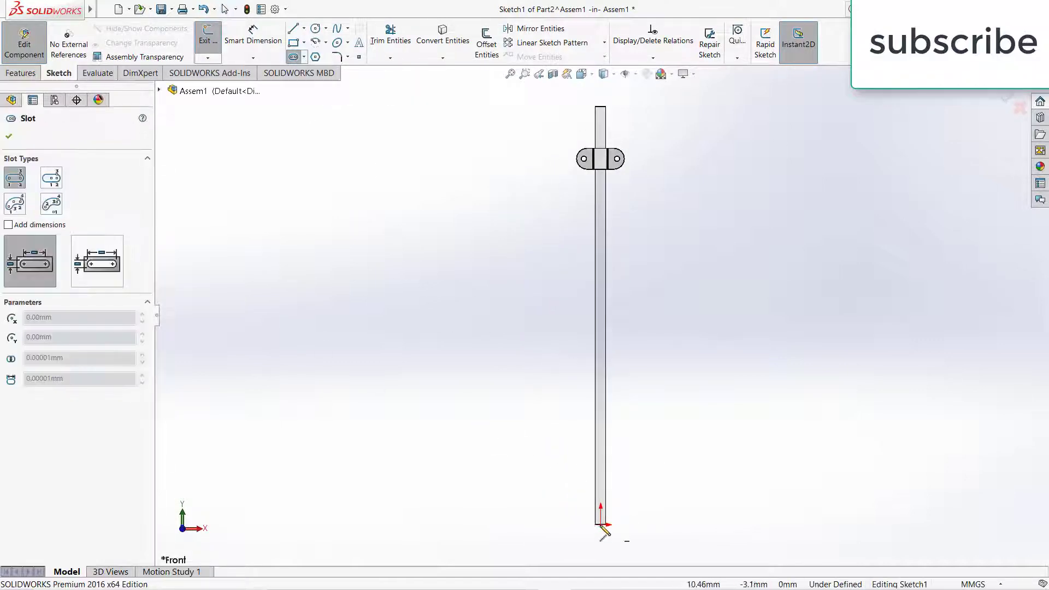
click(601, 525)
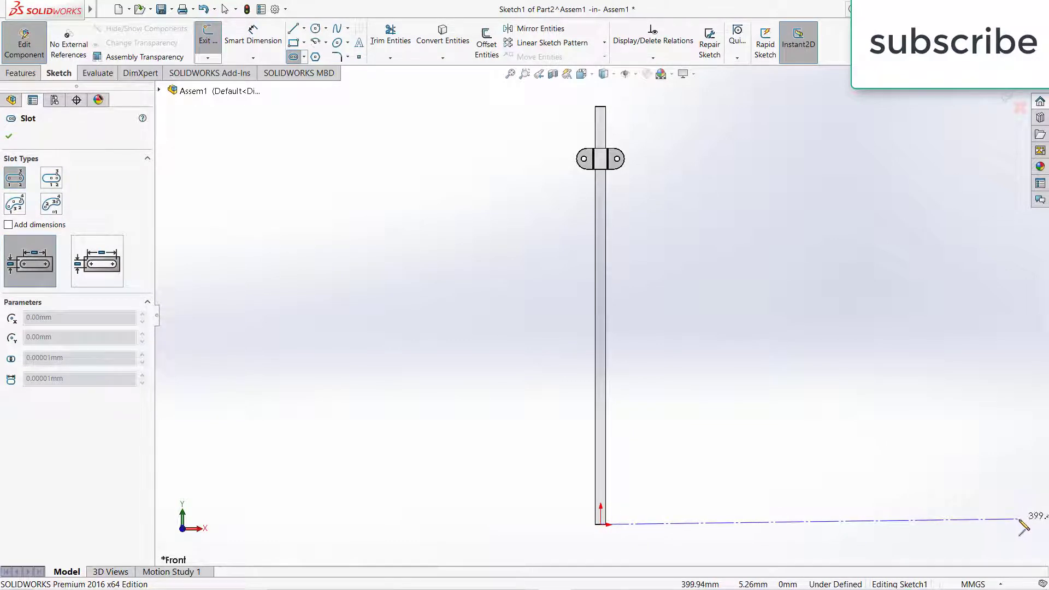
click(1023, 520)
click(1020, 507)
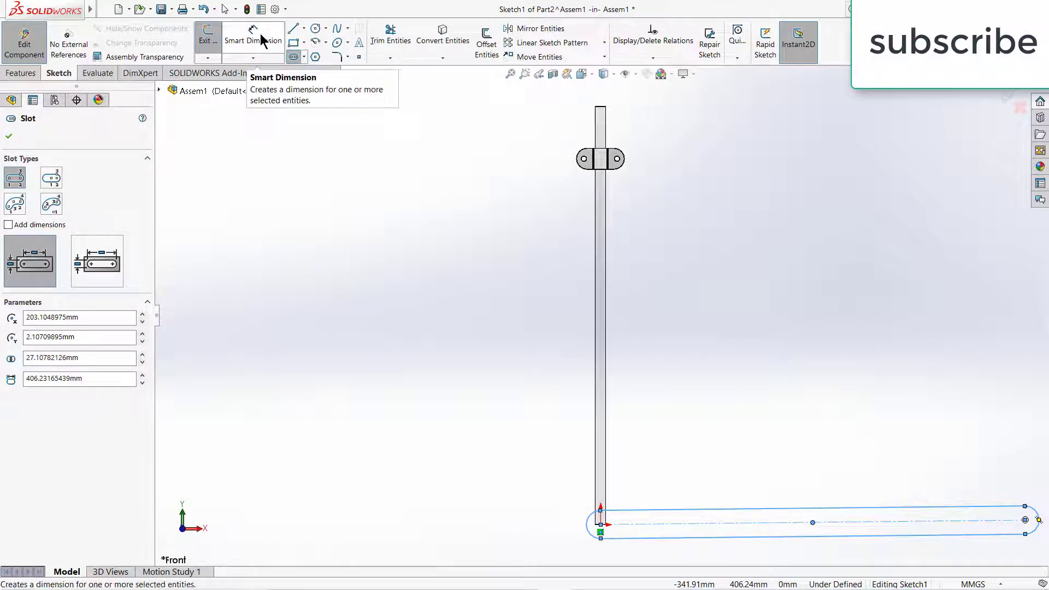
Draw circles of about 8.4, 9.3 and 8.1 mm radius at the slot's origin end, far end centre and just past its centreline midpoint
click(315, 29)
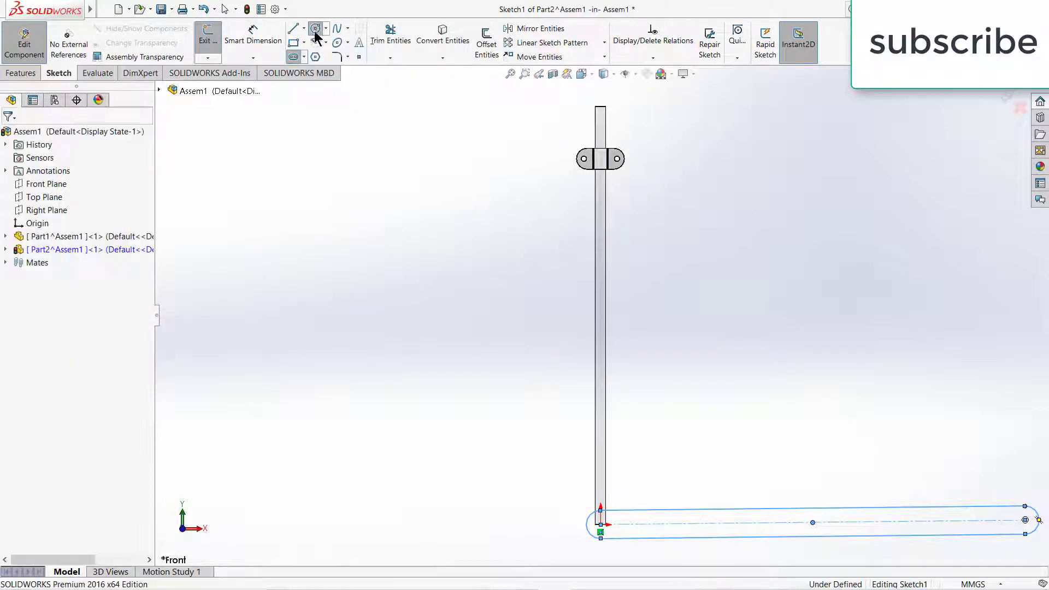
click(601, 525)
click(612, 526)
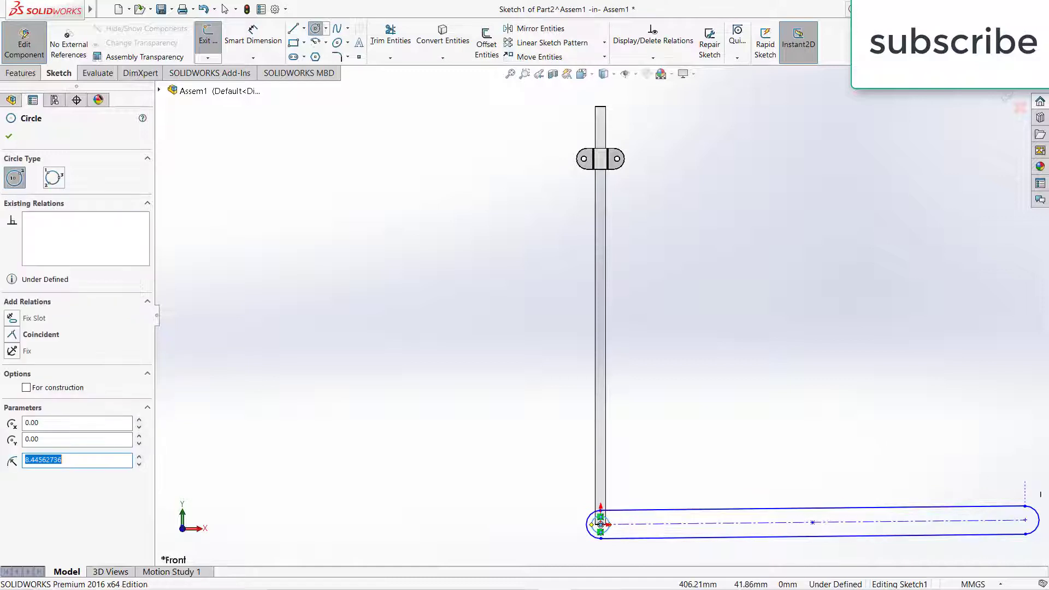
click(1026, 520)
click(1016, 518)
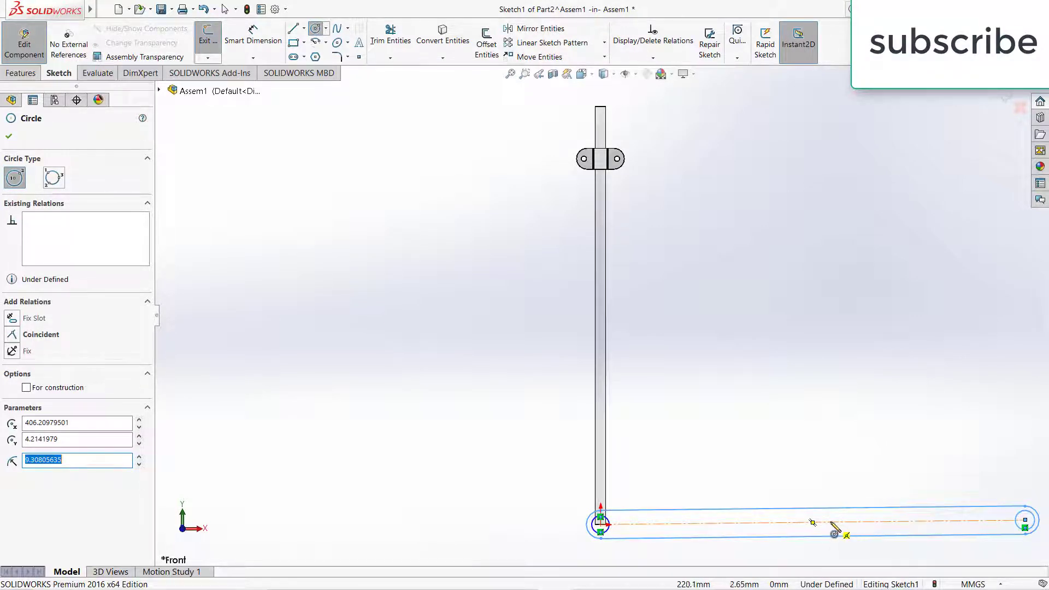
click(831, 522)
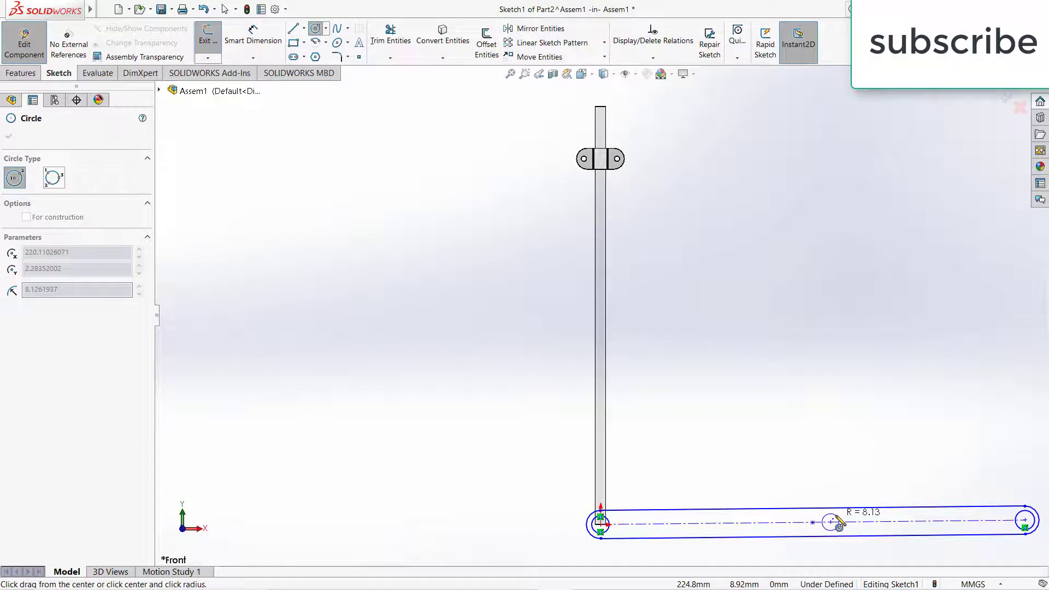
click(839, 522)
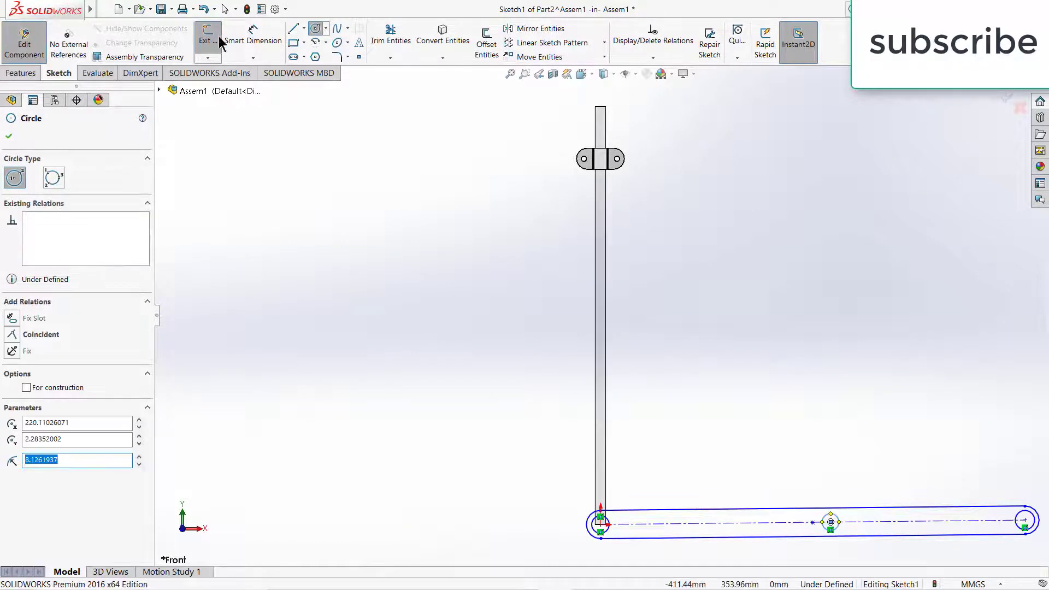
Dimension all three circles in the slot to a 5 mm diameter
click(253, 36)
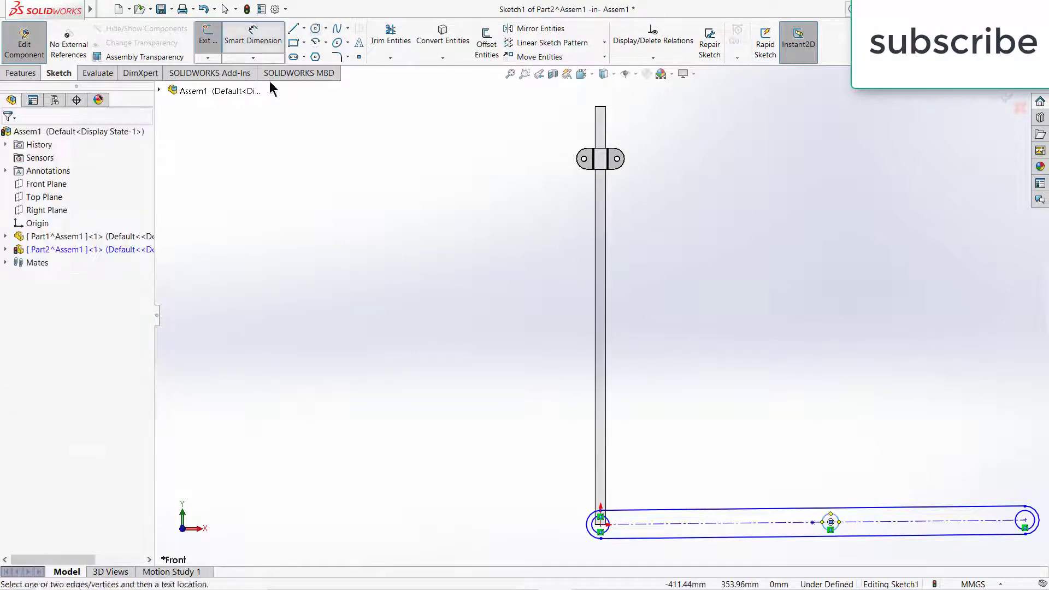
click(608, 521)
click(515, 511)
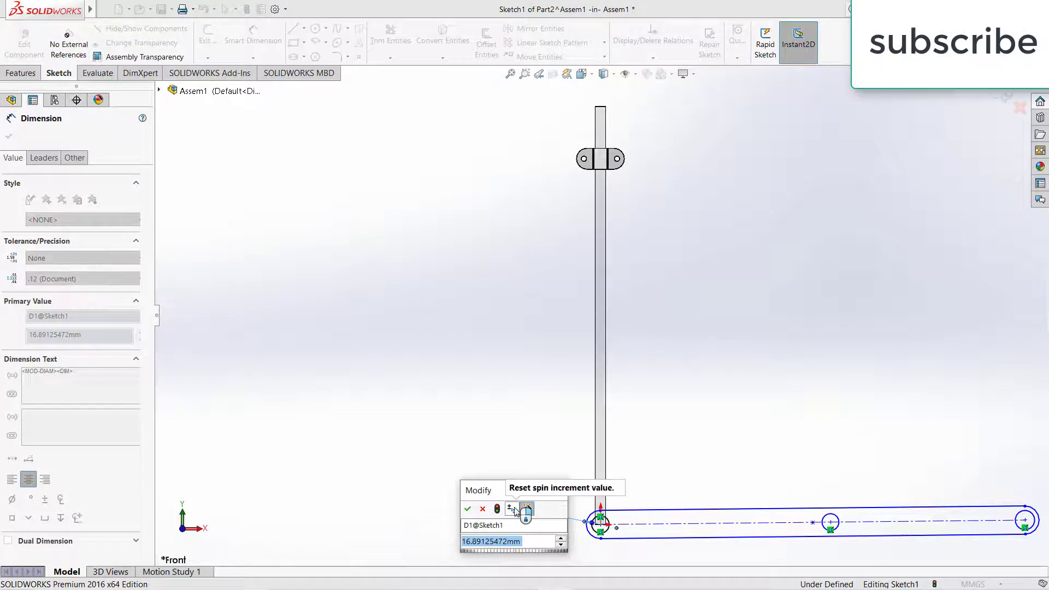
text(5)
key(Return)
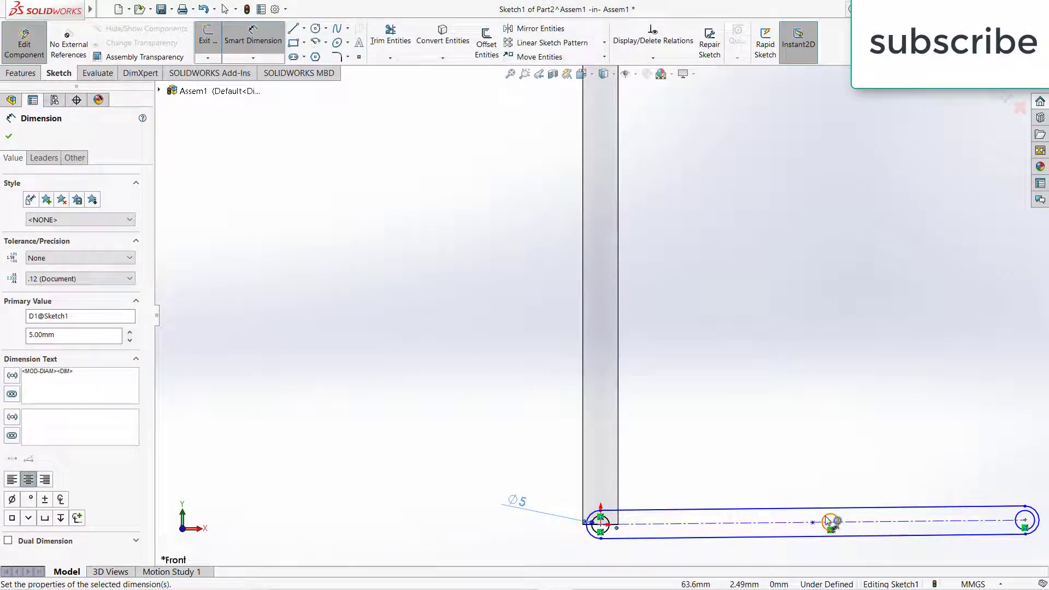
click(826, 520)
click(825, 449)
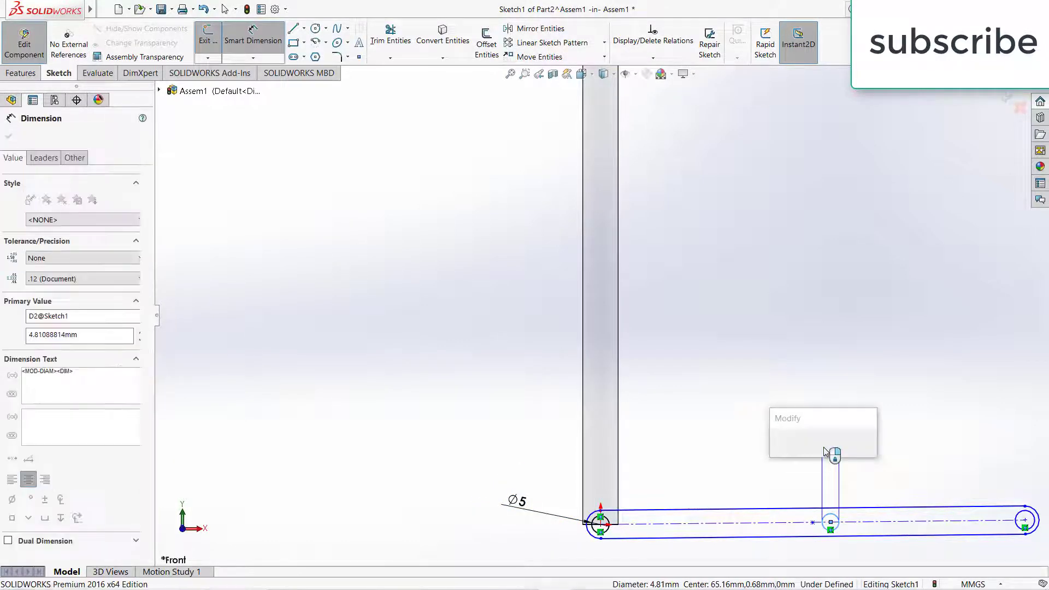
text(5)
key(Return)
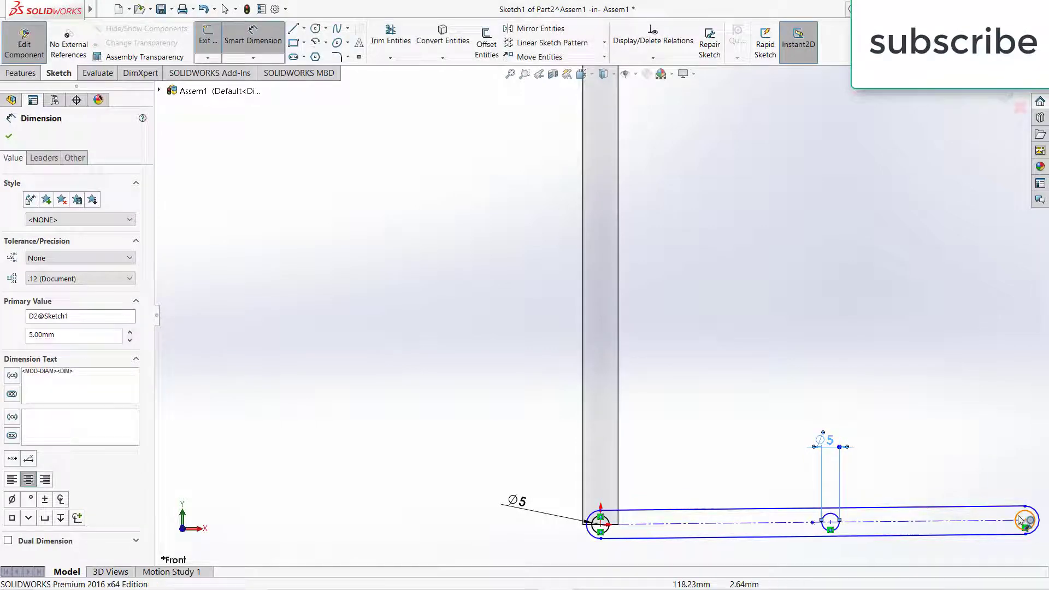
click(1017, 511)
click(992, 455)
text(5)
key(Return)
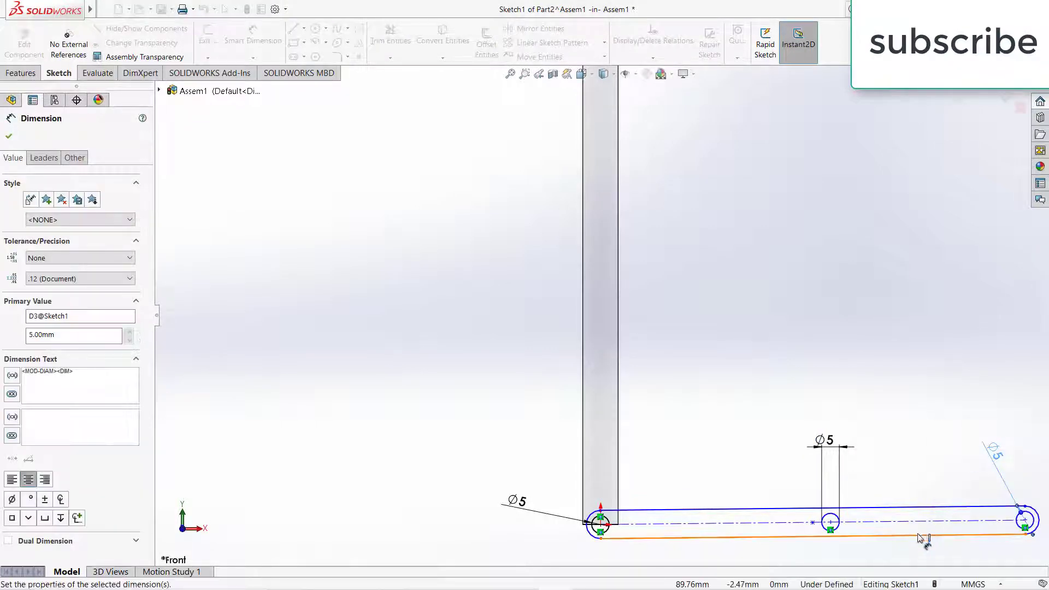
Dimension the slot's centreline between its two end centres to 450 mm
click(928, 522)
click(902, 420)
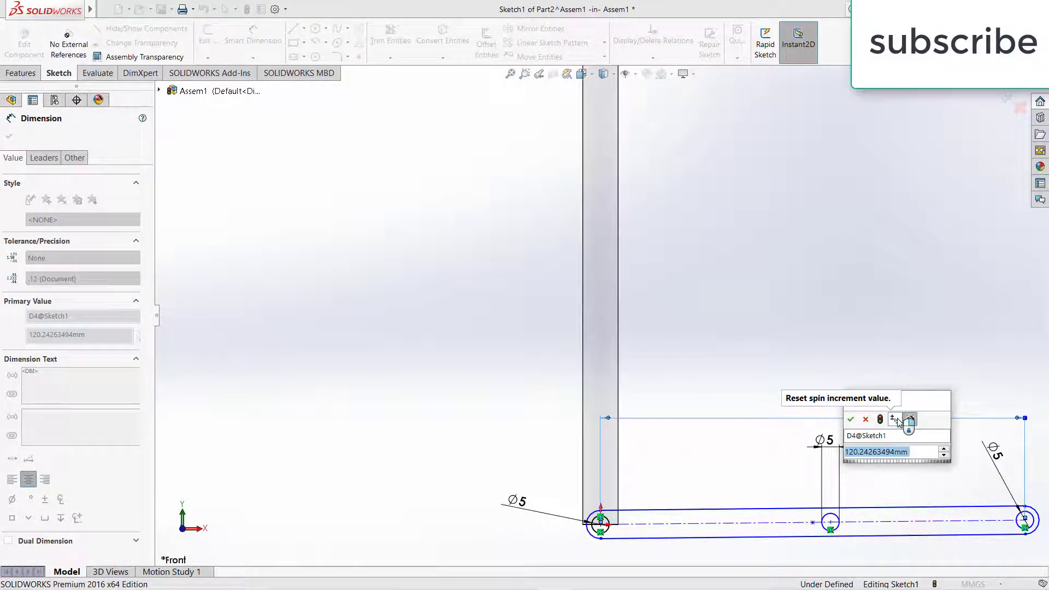
text(450)
key(Return)
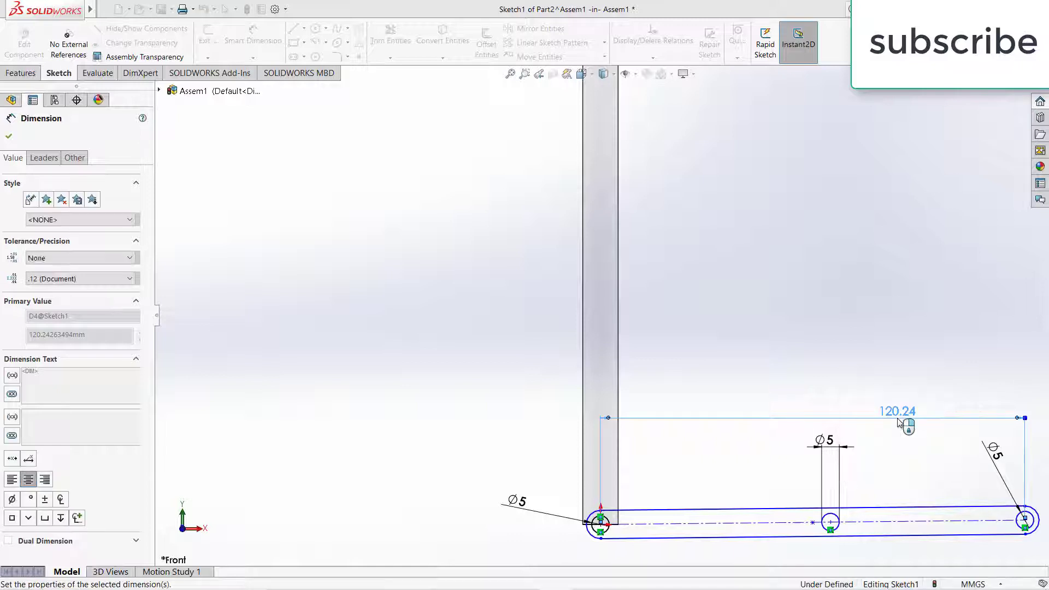
scroll(898, 424, up, 3)
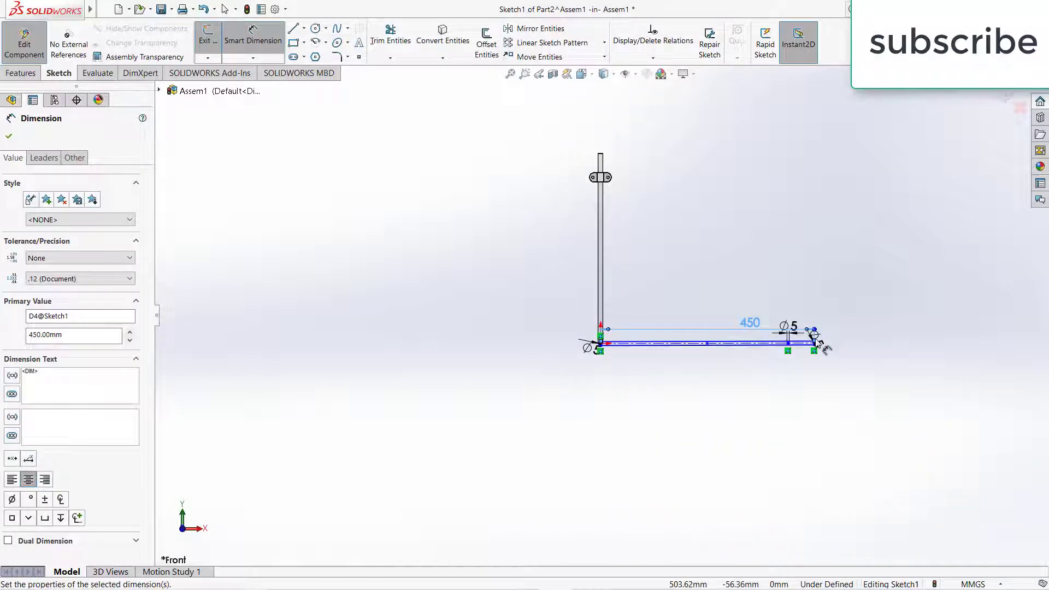
scroll(842, 371, down, 4)
click(509, 431)
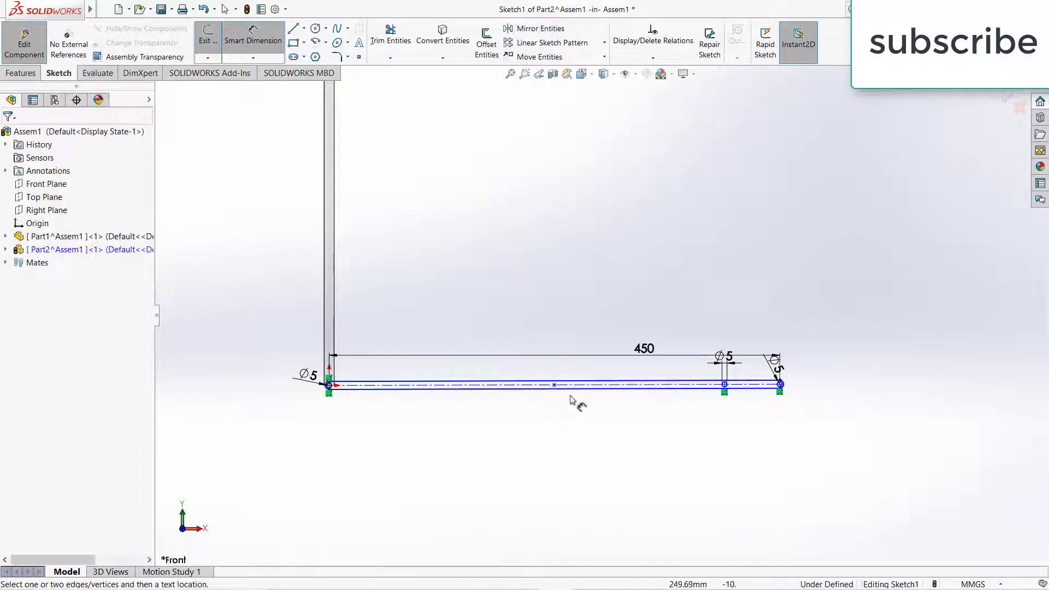
Dimension the distance from the slot's origin end to the intermediate circle at 300 mm
click(331, 391)
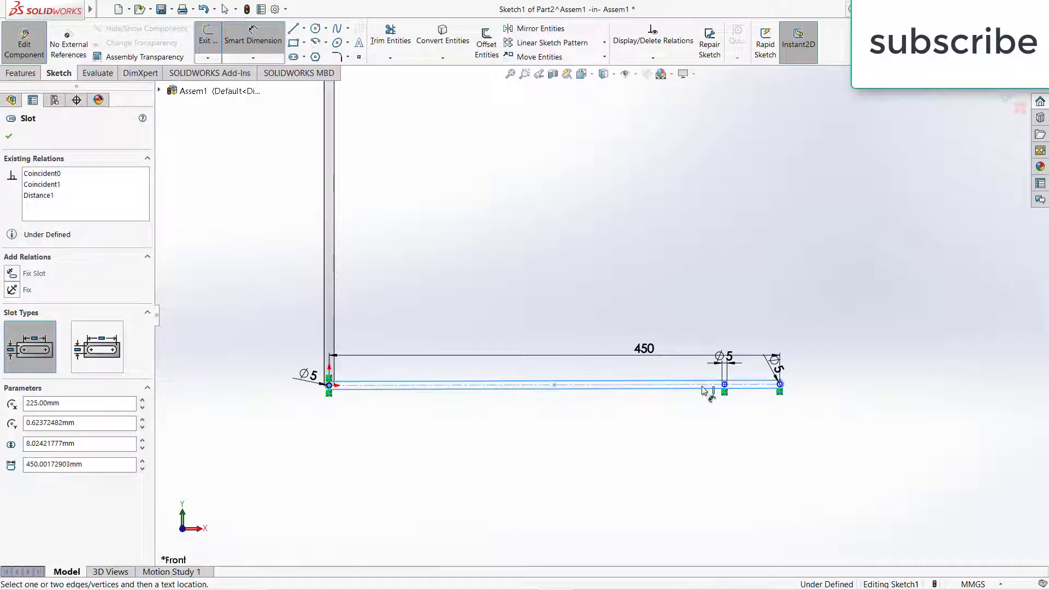
click(726, 386)
click(615, 432)
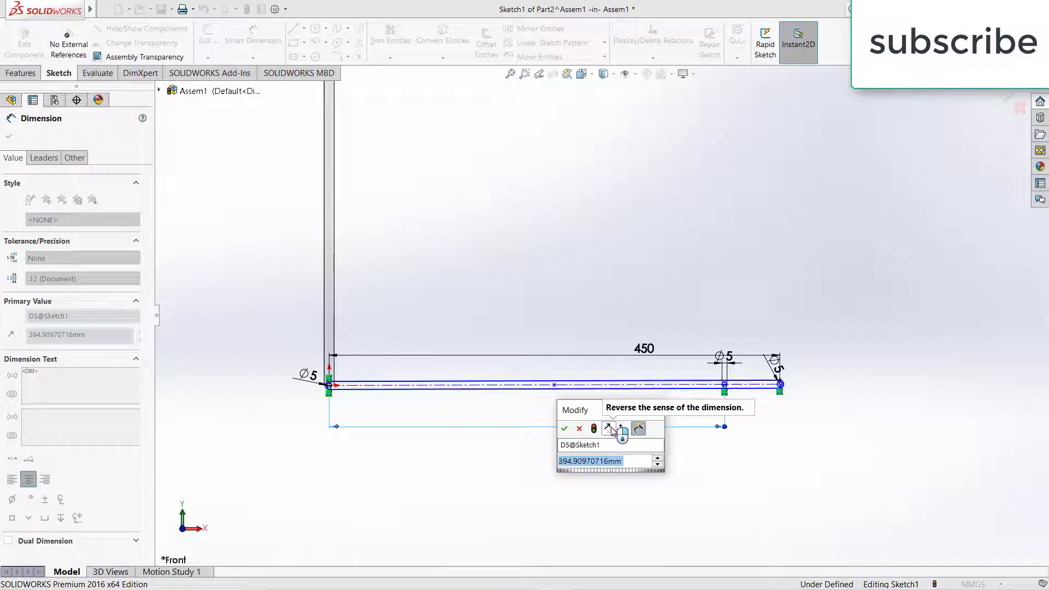
text(300)
key(Return)
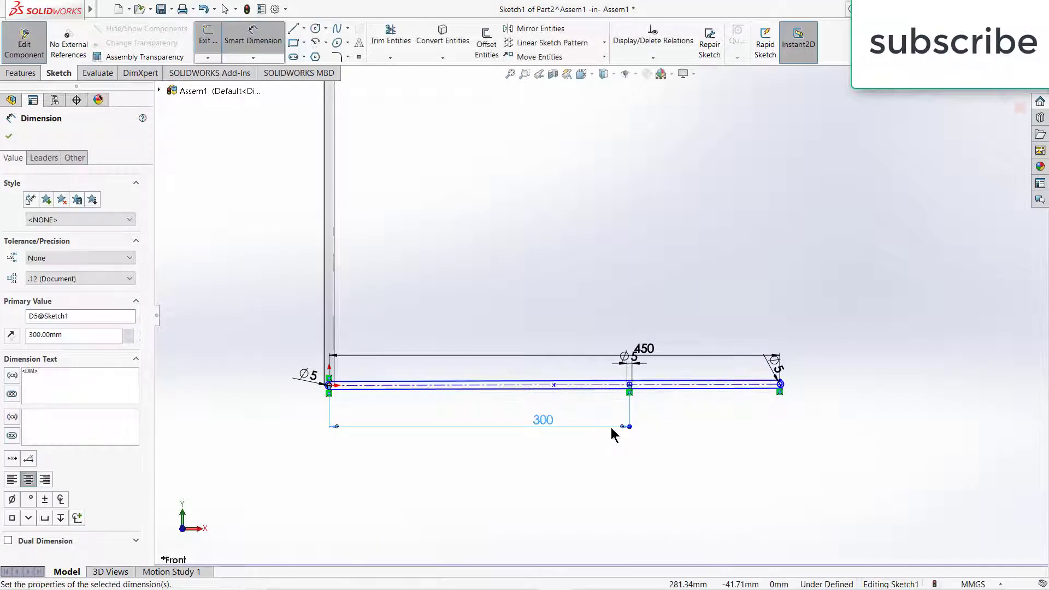
key(Escape)
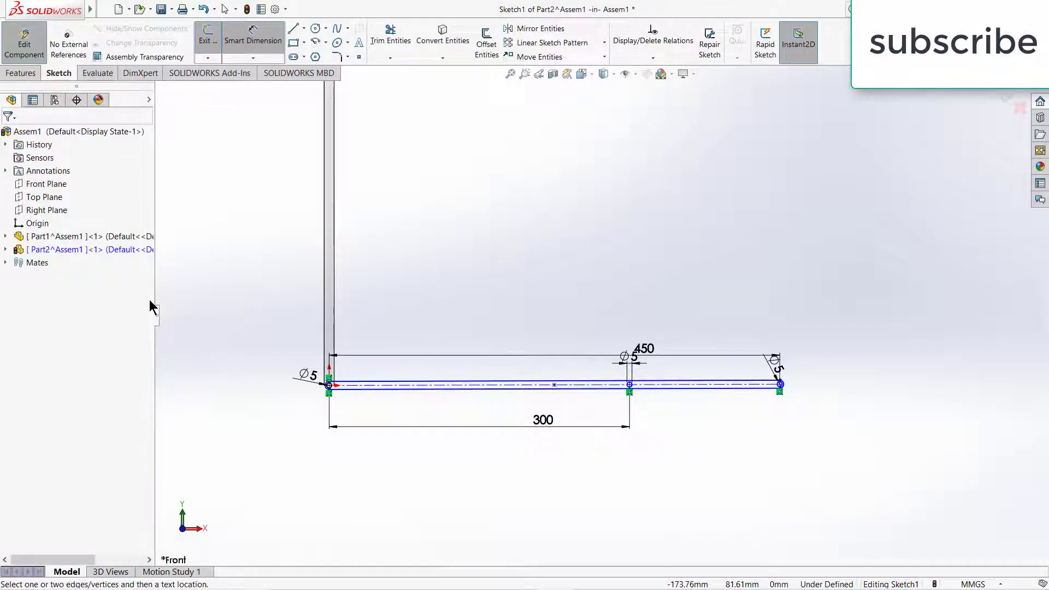
Dimension the slot's width between its two long edges to 10 mm
scroll(383, 391, down, 2)
click(447, 383)
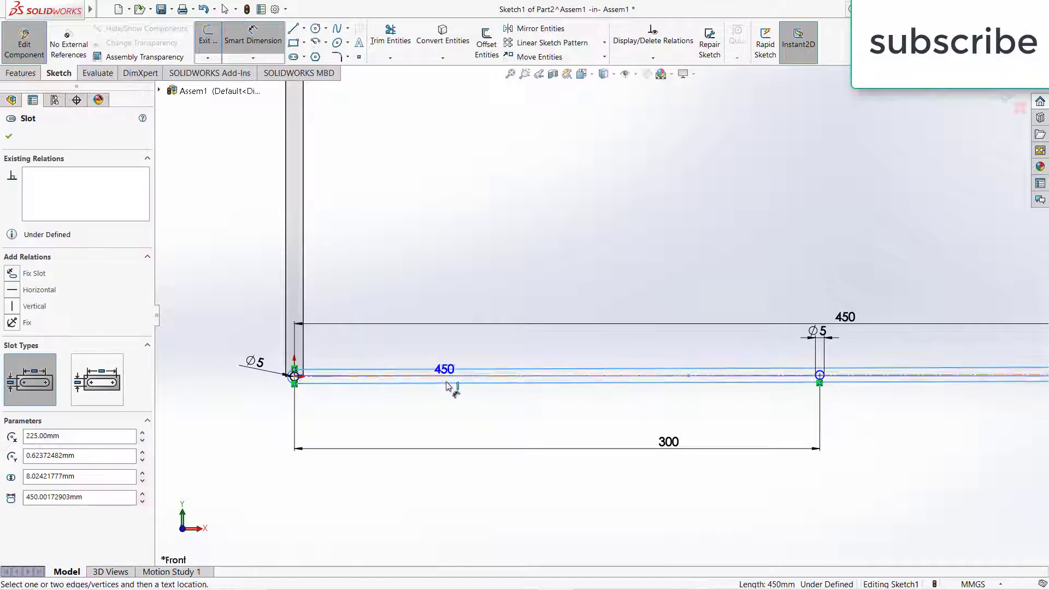
click(244, 390)
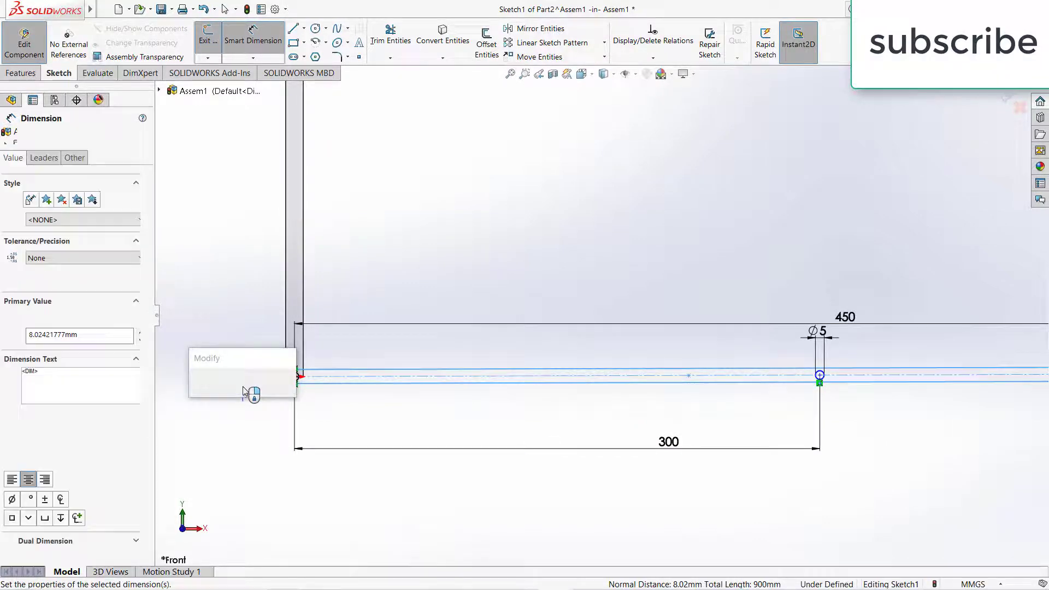
key(Return)
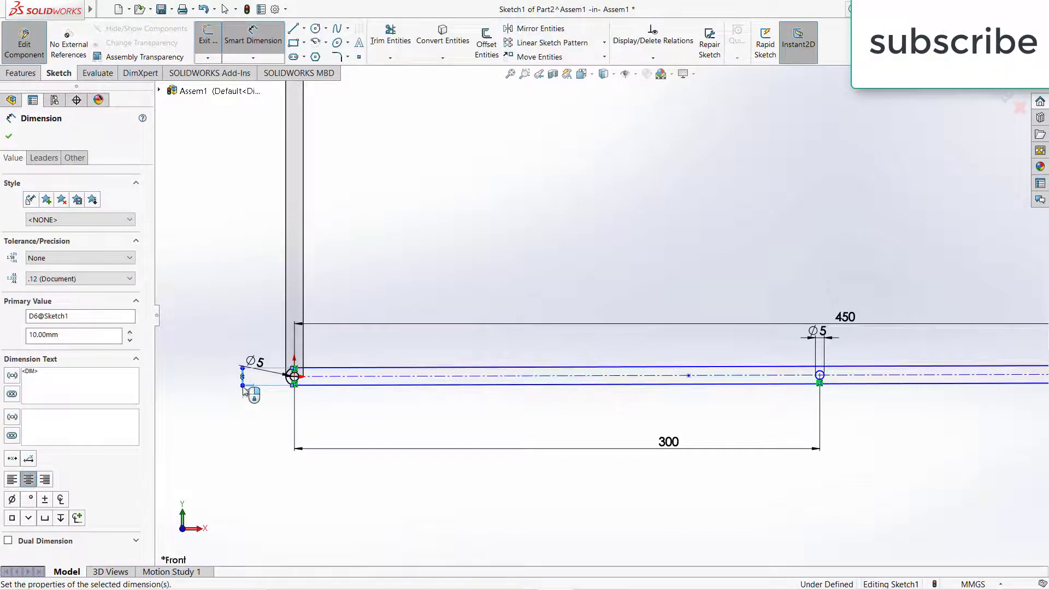
Start a boss extrusion of the slot profile using the Mid Plane end condition and a 10 mm depth
scroll(634, 307, up, 2)
scroll(678, 350, down, 1)
click(19, 73)
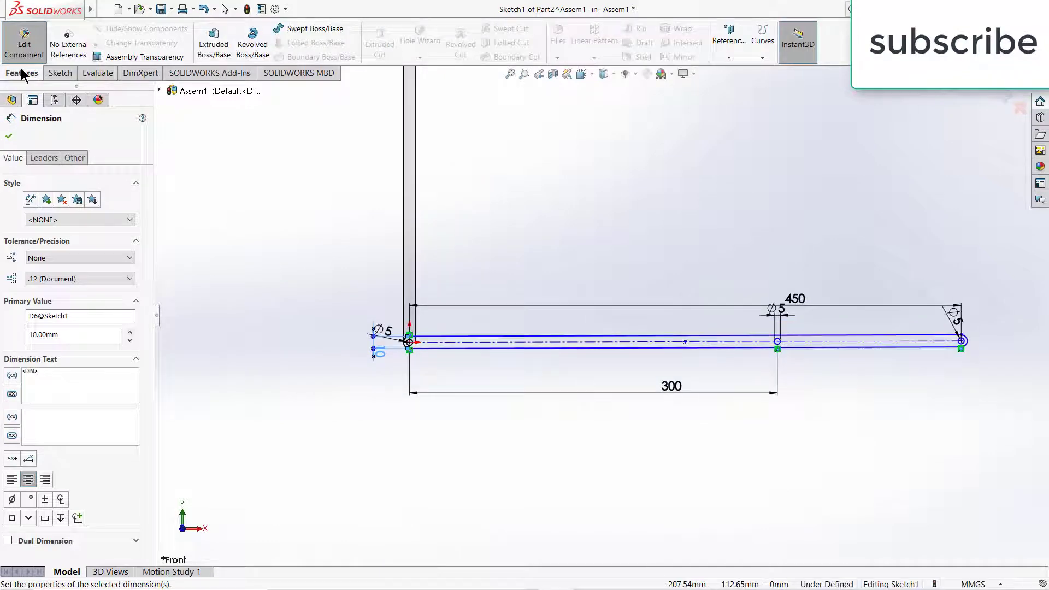
click(213, 44)
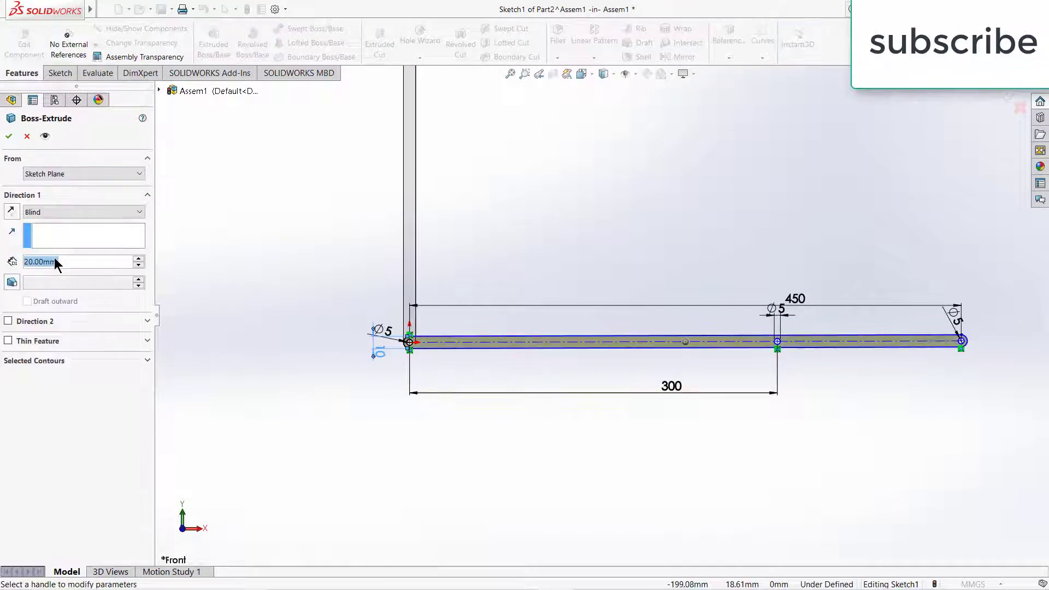
click(81, 213)
click(73, 270)
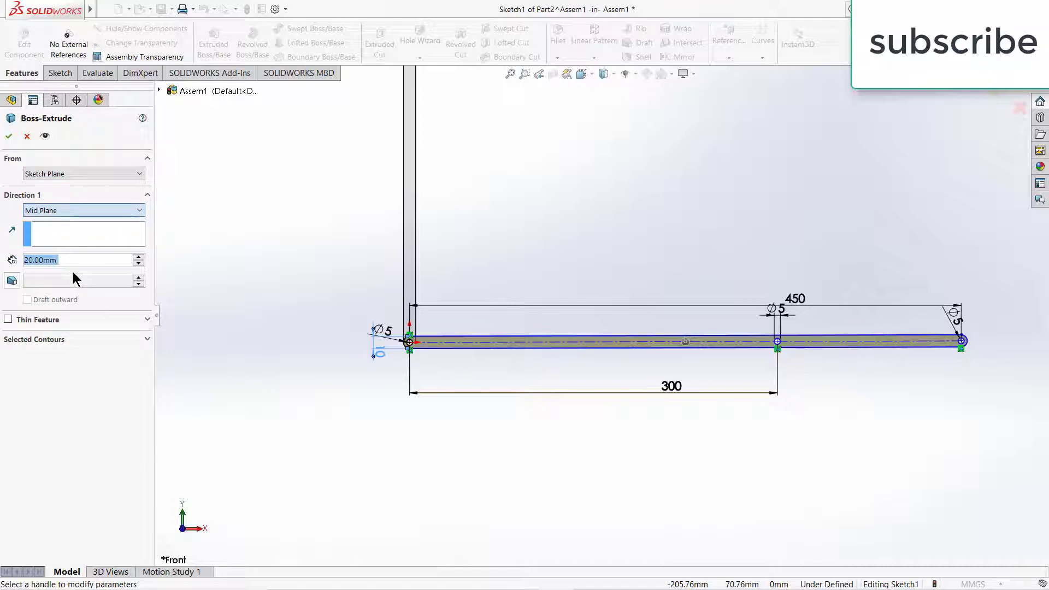
text(10)
key(Return)
Set the link's Mid Plane boss extrusion depth to 3 mm and complete the feature
middle_drag(395, 418, 387, 484)
scroll(431, 351, down, 3)
text(3)
key(Return)
scroll(601, 316, up, 3)
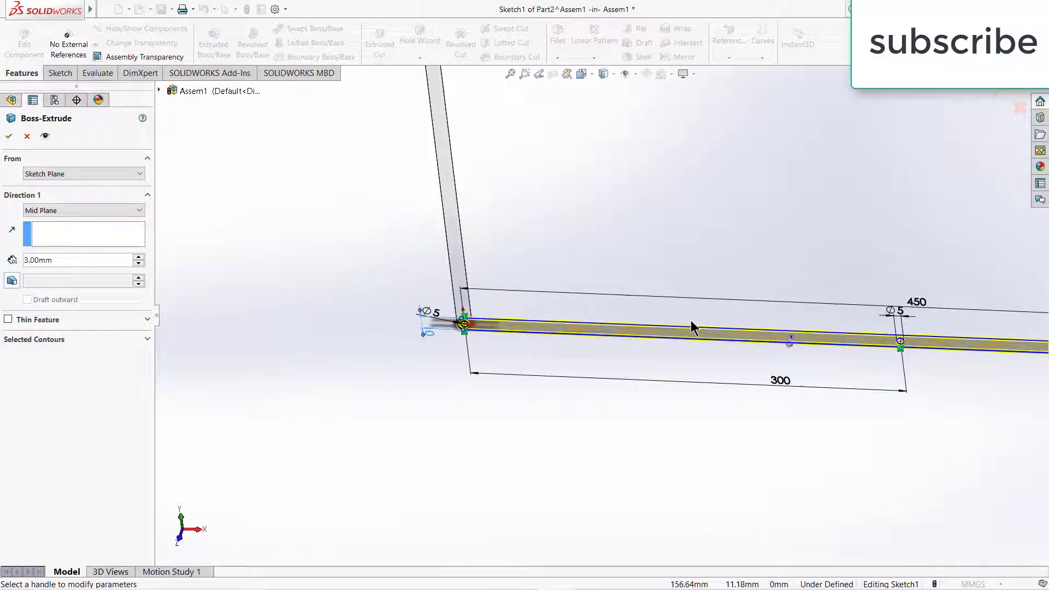
scroll(692, 327, down, 2)
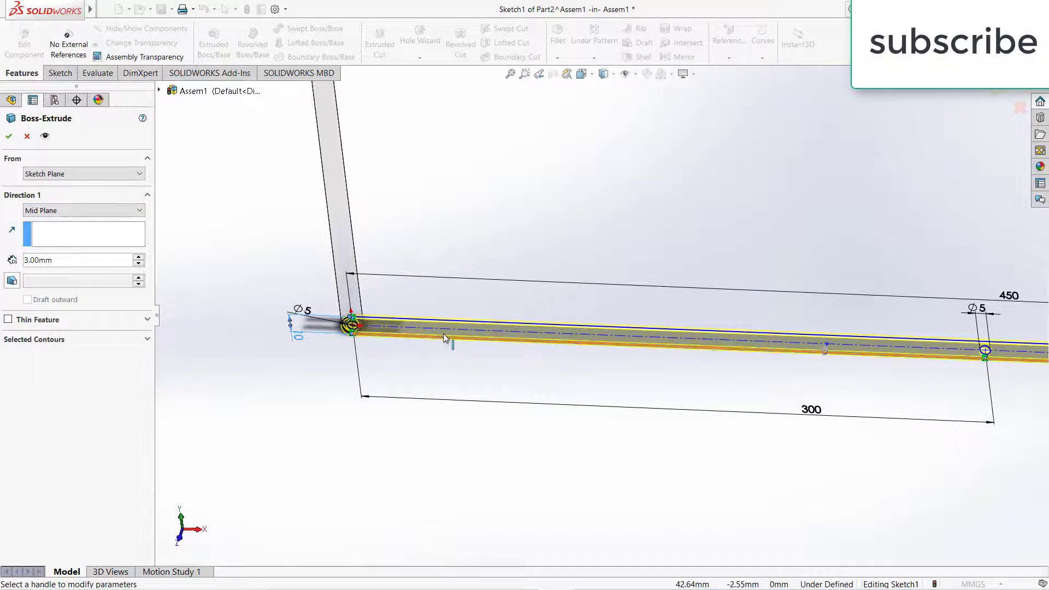
scroll(546, 373, up, 2)
key(z)
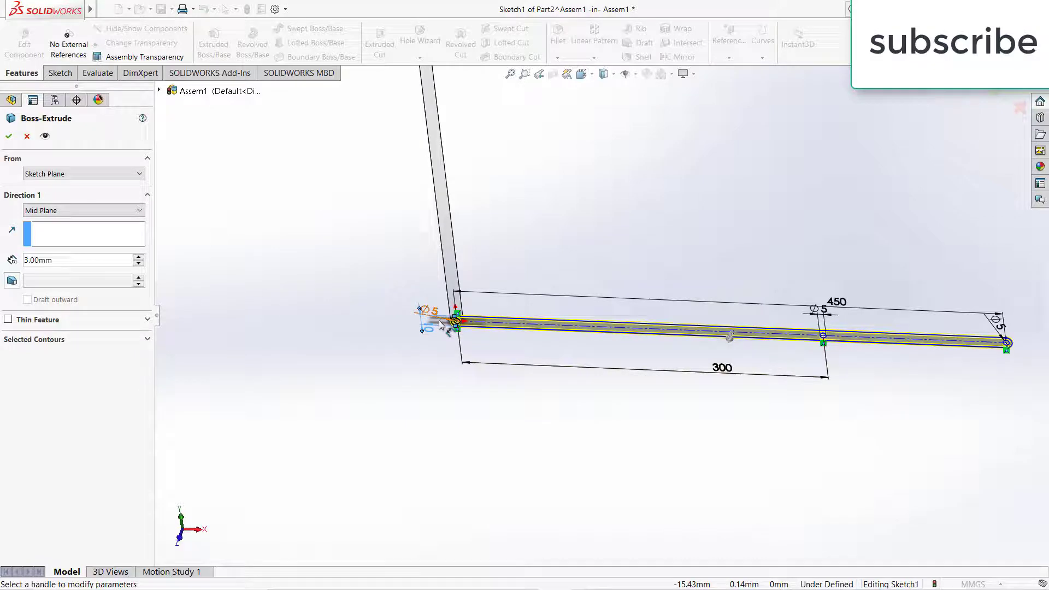
click(10, 138)
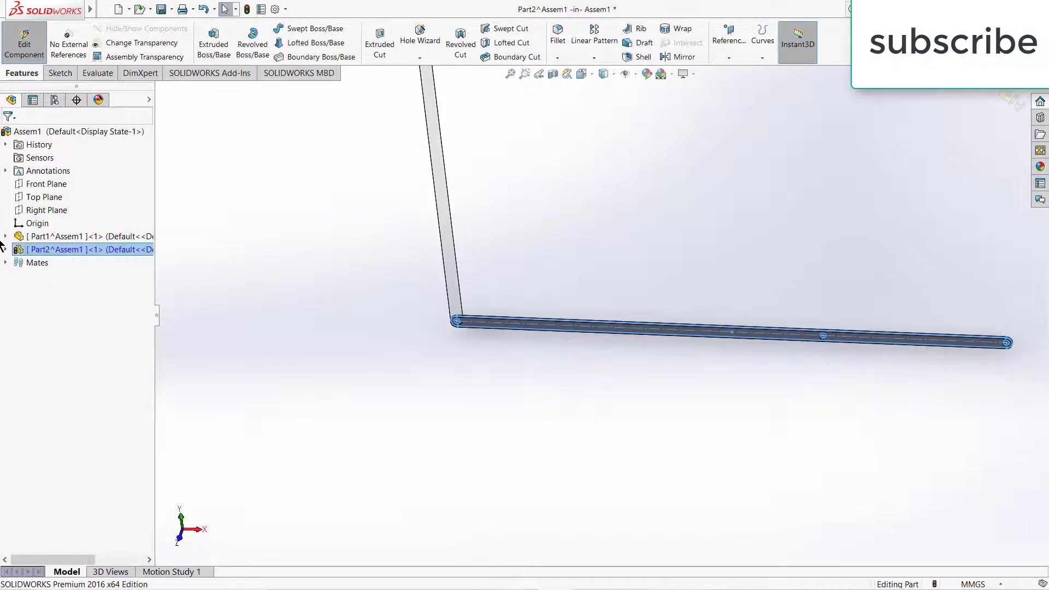
Sketch a circle of about 40.7 mm radius on the link part's Front Plane, centred on the far end hole
click(7, 250)
click(51, 329)
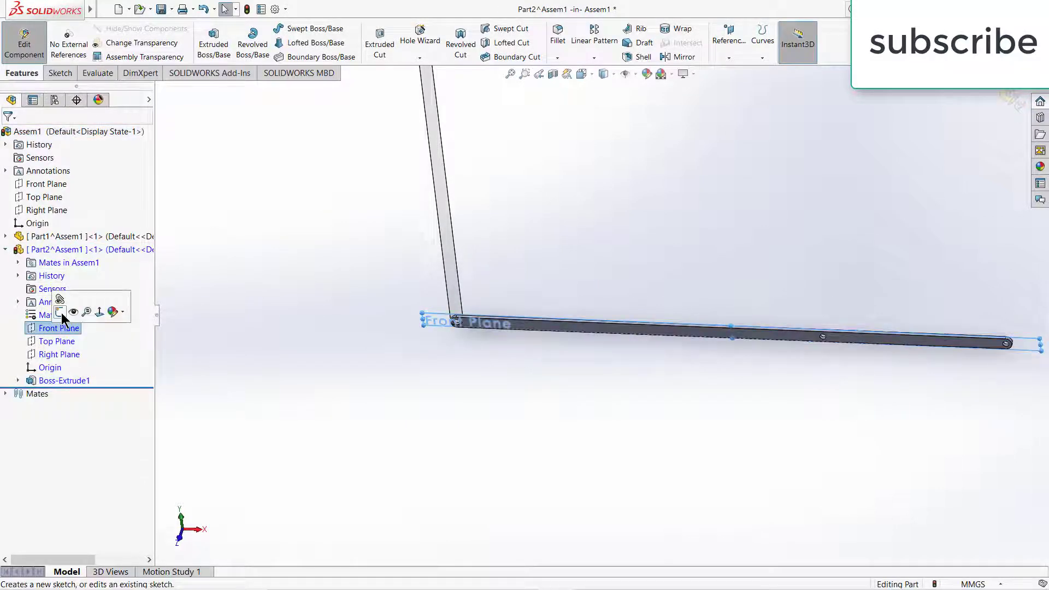
click(61, 310)
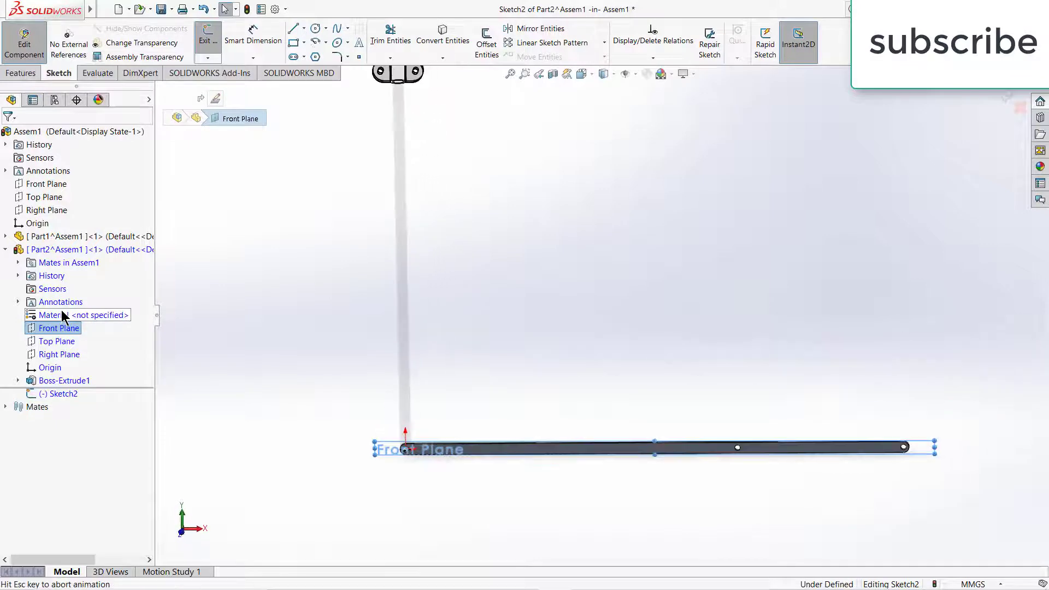
scroll(866, 508, down, 4)
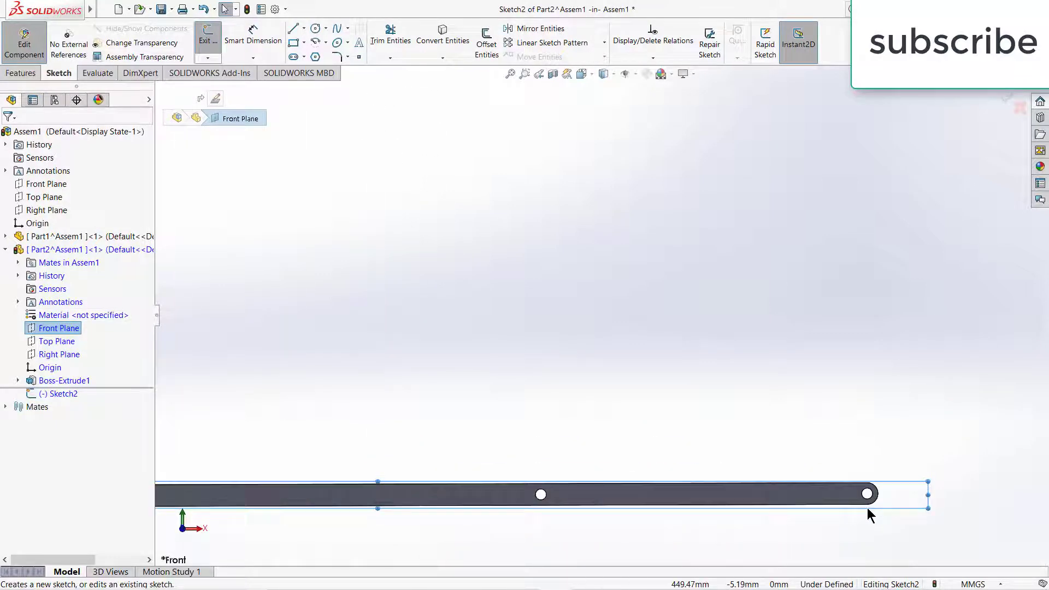
click(316, 29)
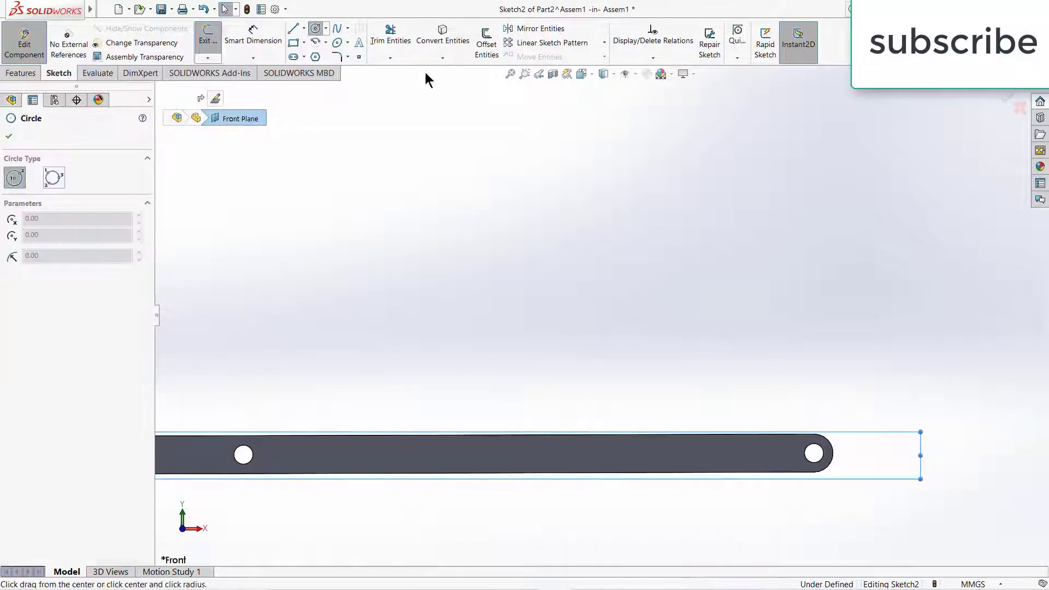
click(815, 453)
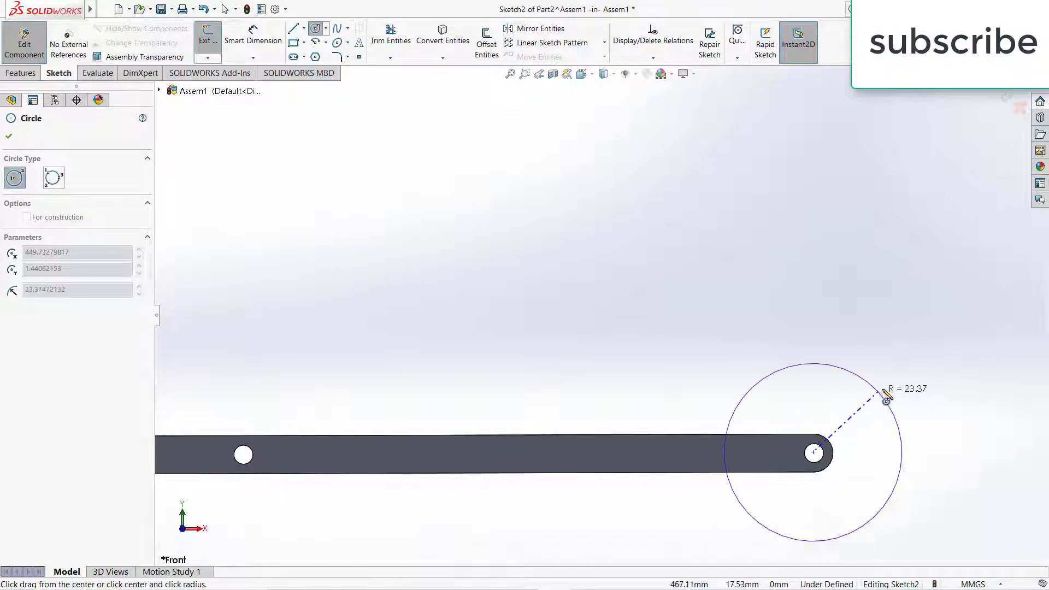
click(957, 390)
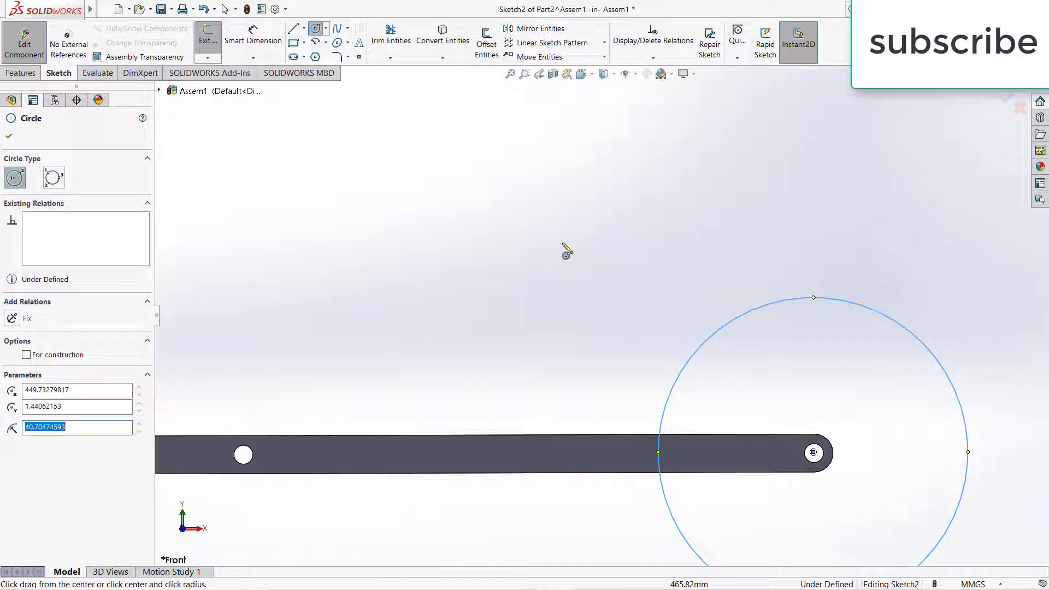
Draw a horizontal construction line across the circle's diameter and trim away the circle's lower half
click(304, 30)
click(309, 57)
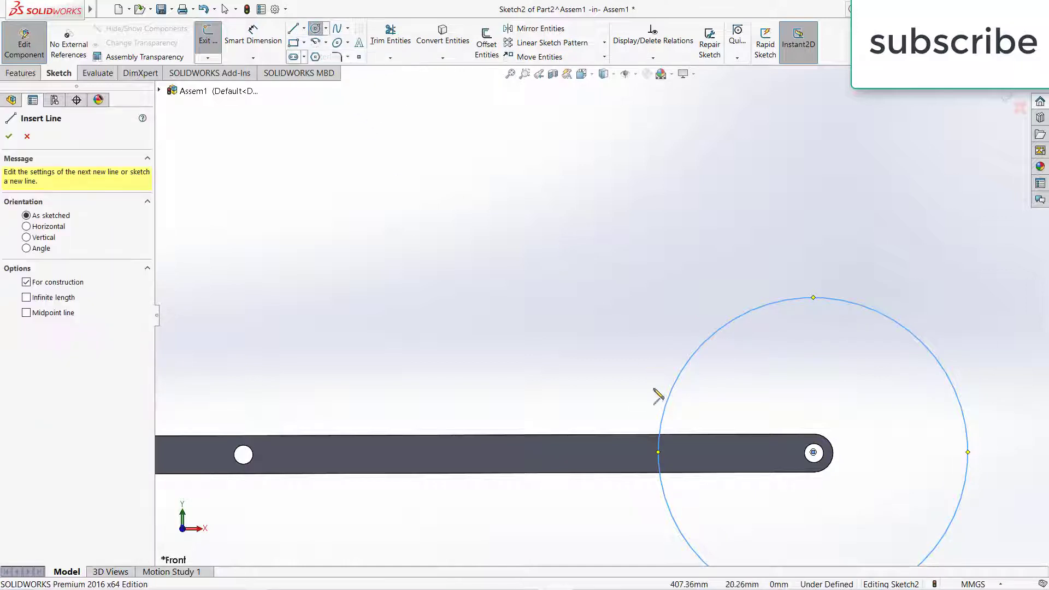
click(659, 452)
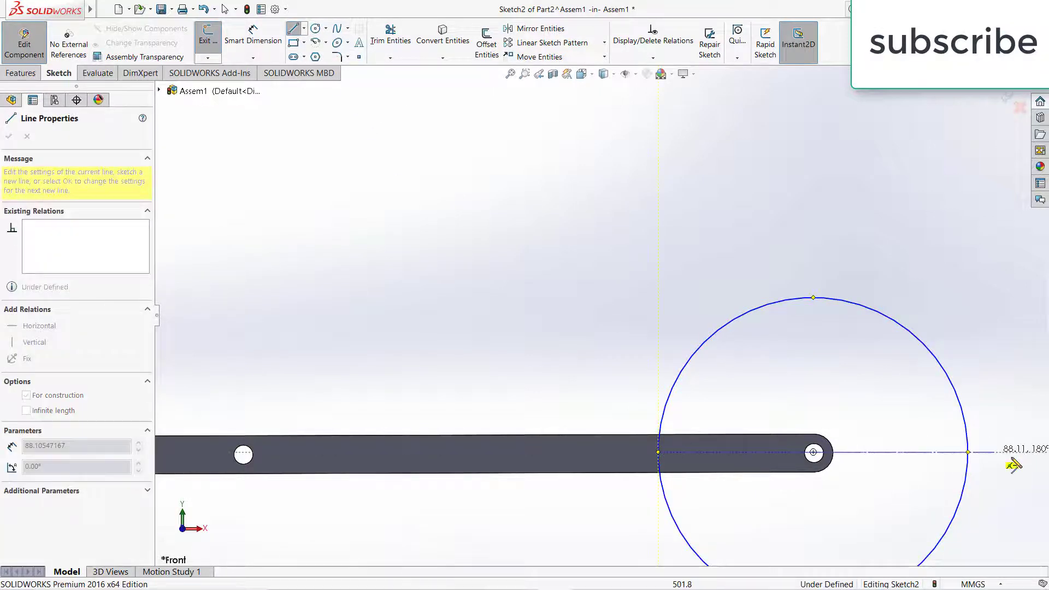
click(968, 452)
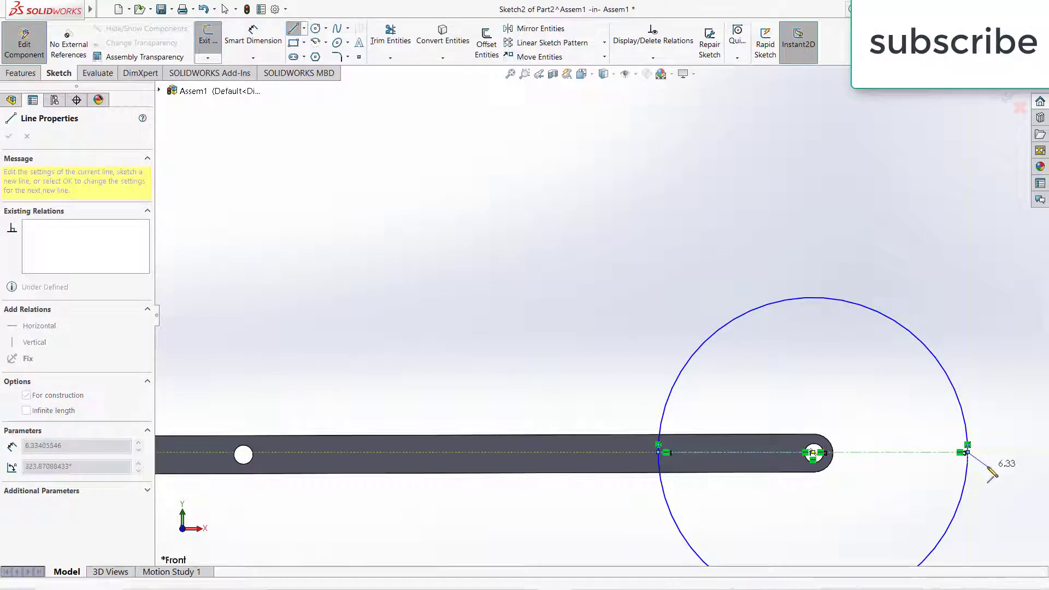
key(Escape)
click(390, 38)
drag(654, 555, 722, 532)
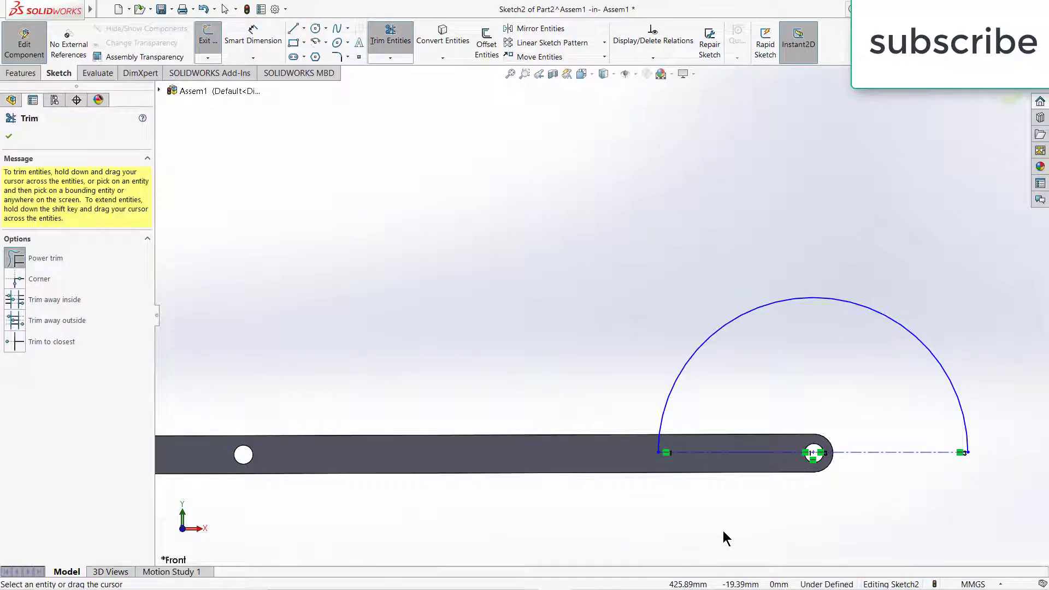
click(21, 73)
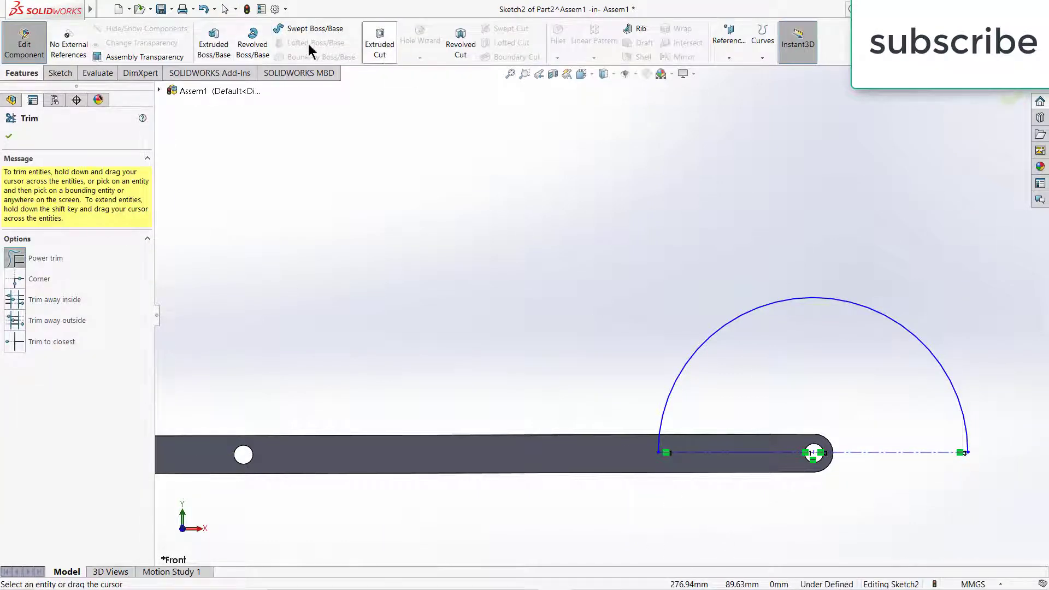
click(251, 47)
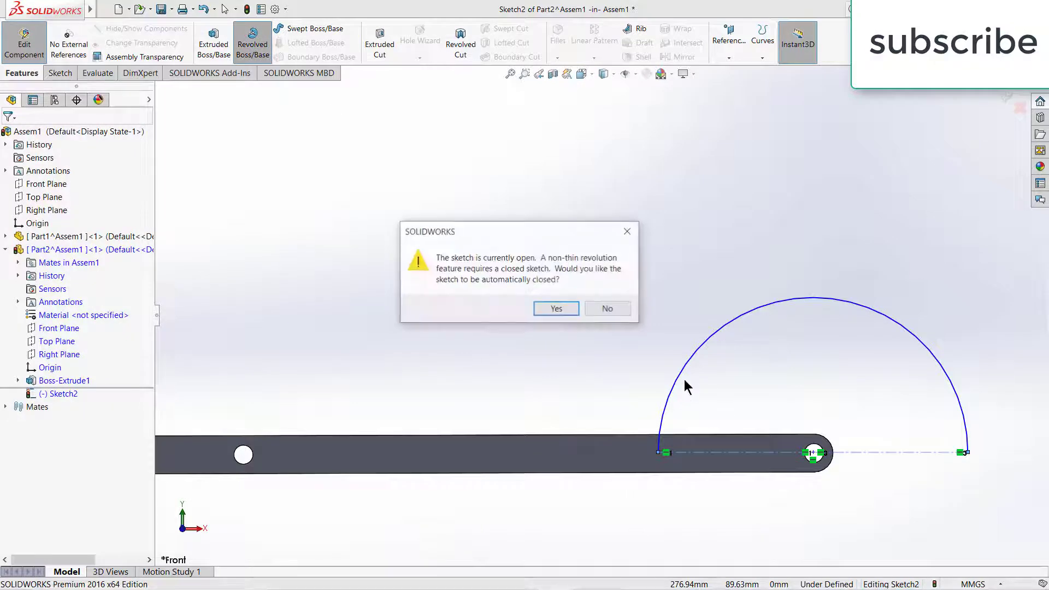
click(593, 310)
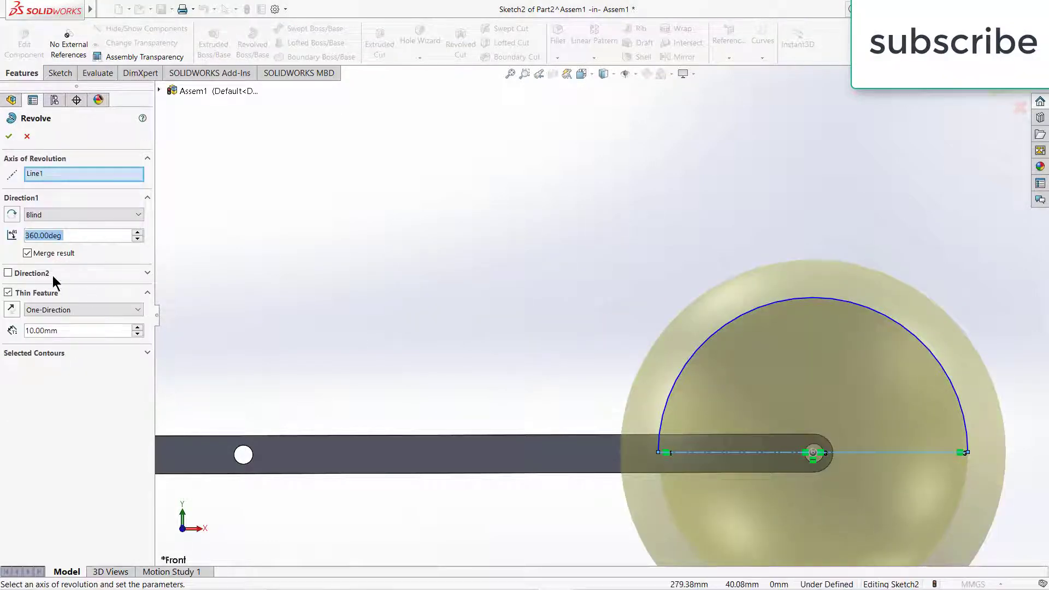
click(27, 136)
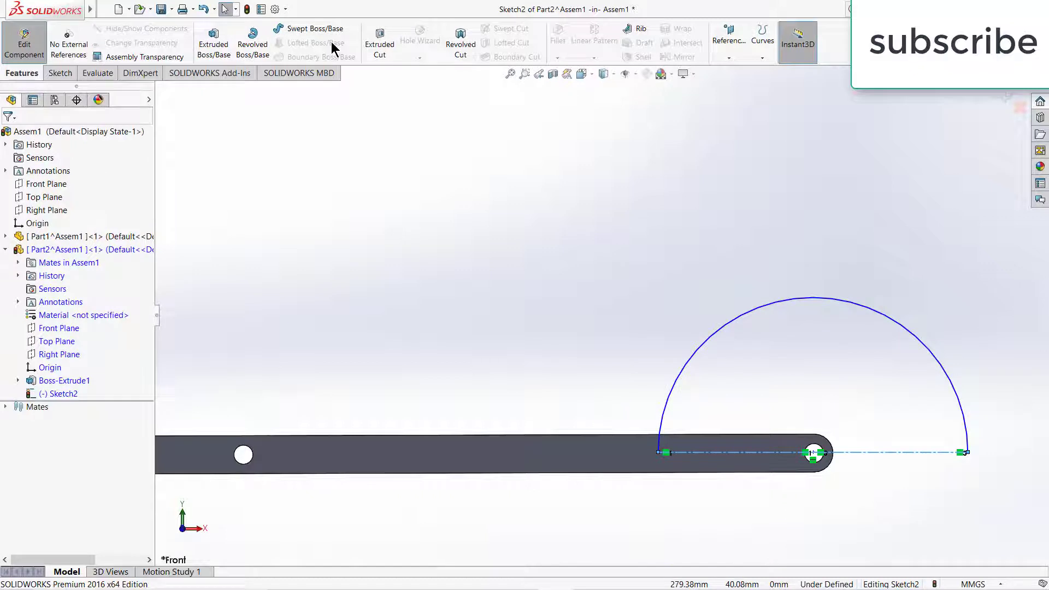
Revolve the half circle 360 degrees about its construction line as an automatically closed profile, and return to assembly editing
click(252, 44)
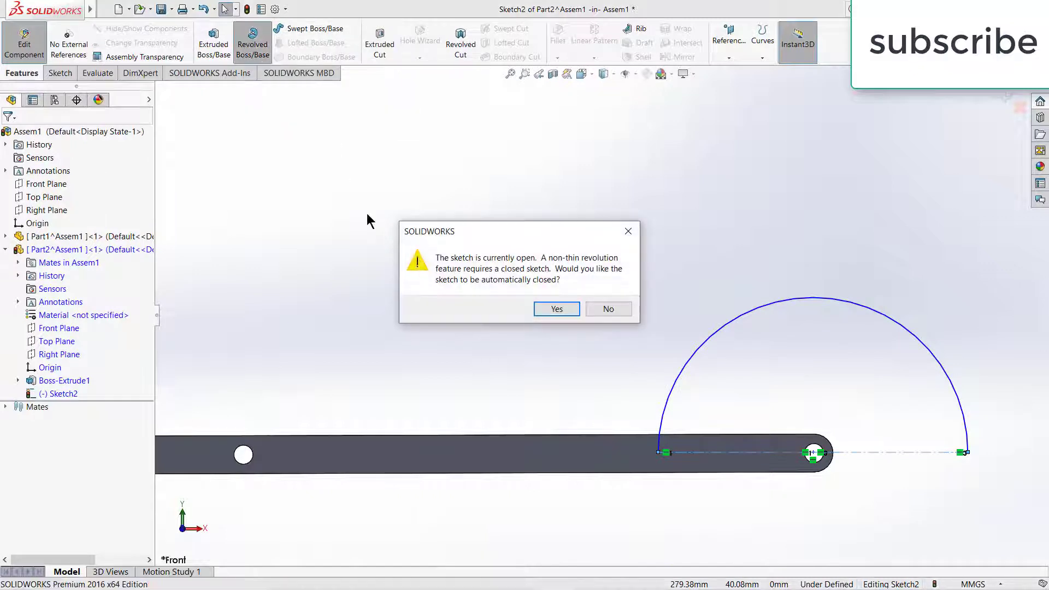
click(547, 307)
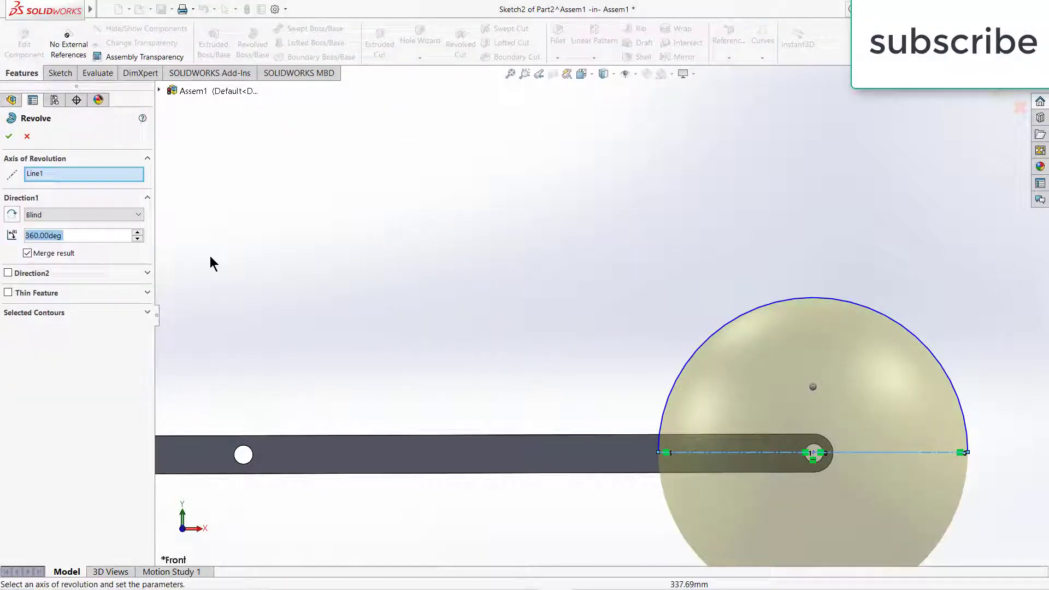
click(9, 136)
scroll(529, 362, up, 5)
click(484, 397)
middle_drag(401, 313, 448, 253)
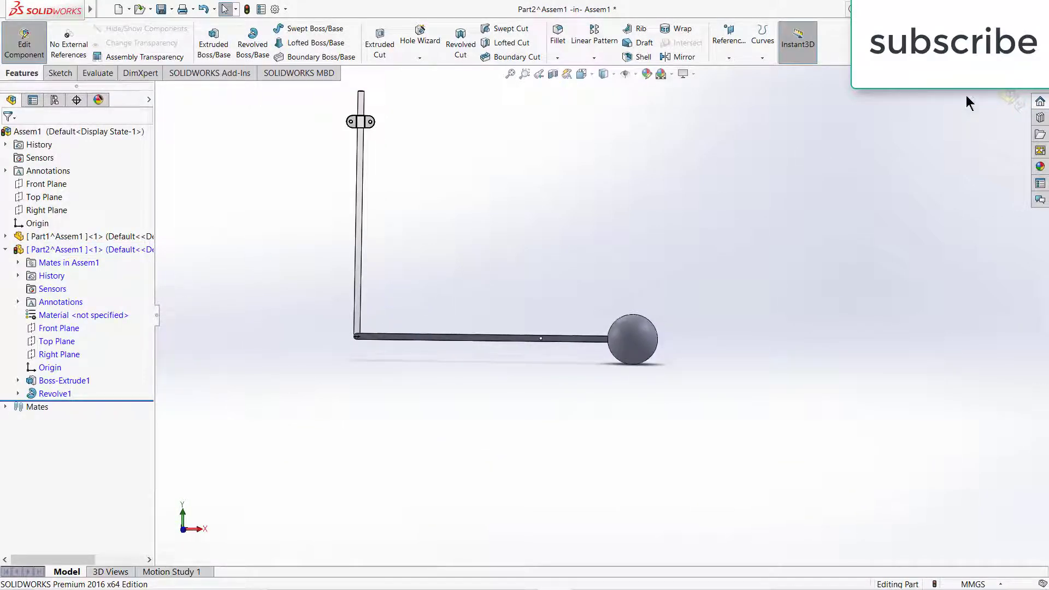
click(1011, 98)
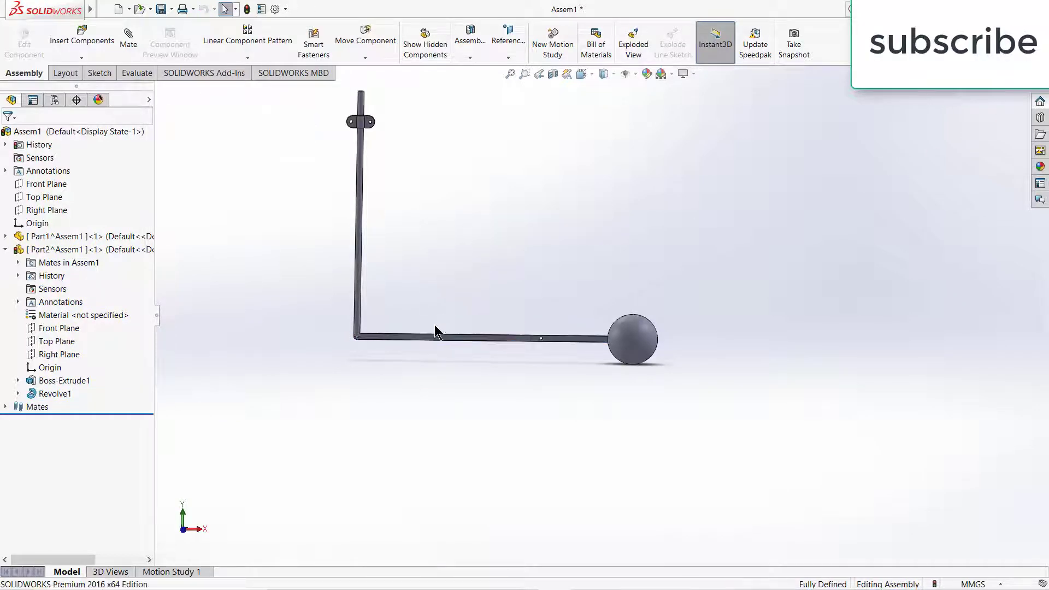
Delete the link's InPlace2 mate and move the freed link up beside the shaft's collar
drag(438, 340, 469, 279)
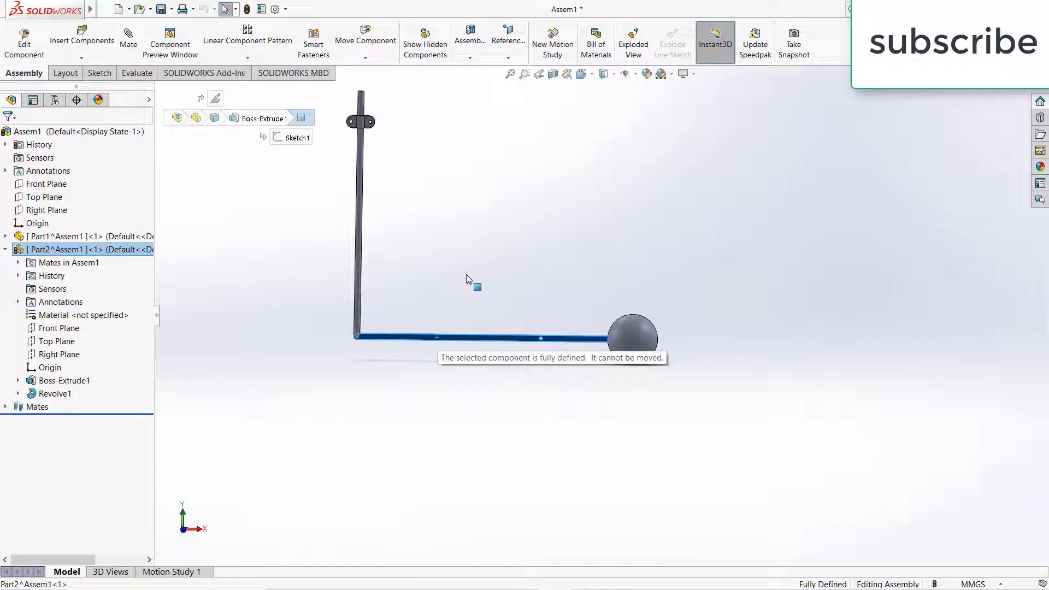
click(18, 263)
right_click(72, 277)
click(107, 310)
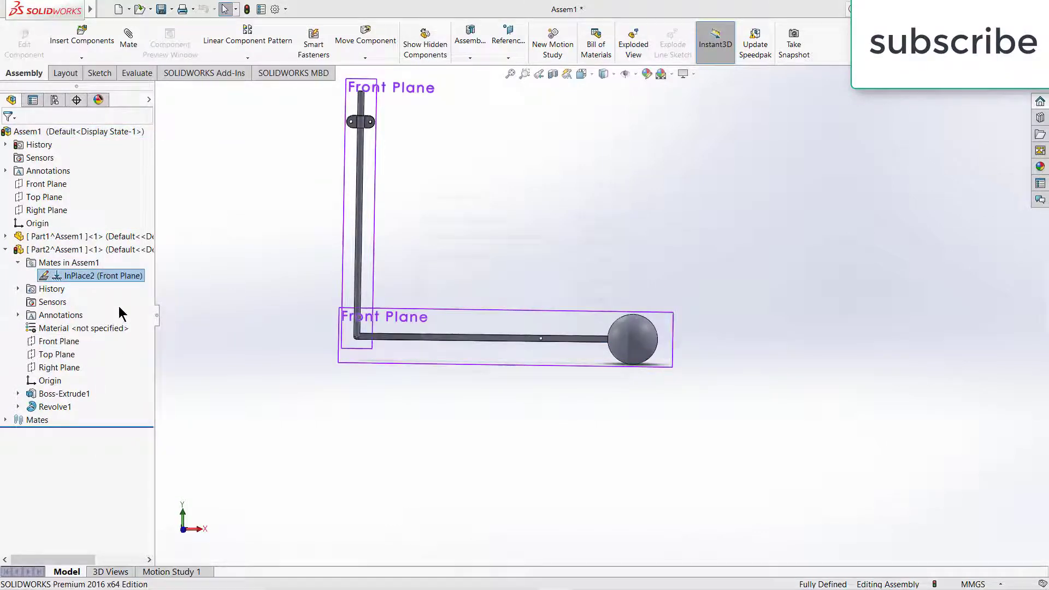
click(604, 217)
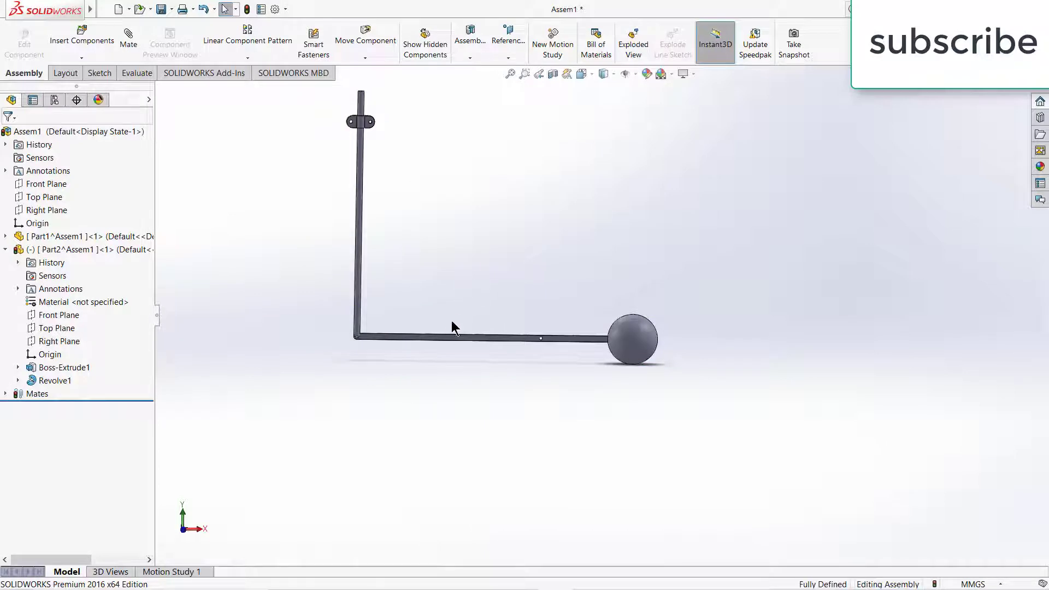
drag(453, 337, 440, 154)
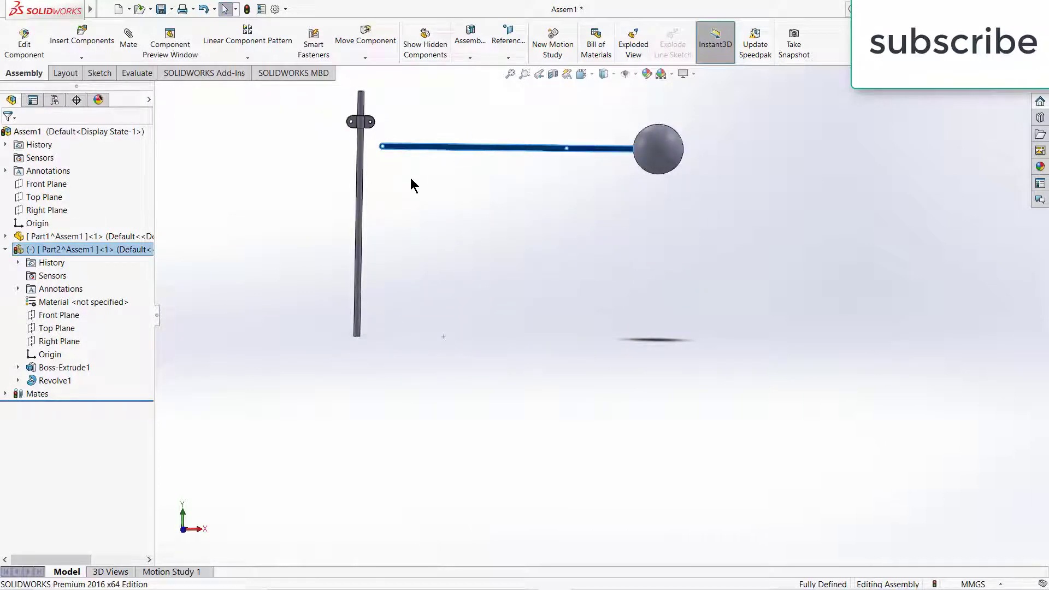
key(Escape)
Add a concentric mate between the link's free end hole and the hole in the nearest collar arm
click(126, 41)
scroll(356, 120, down, 8)
middle_drag(524, 266, 496, 211)
click(458, 229)
scroll(497, 211, down, 4)
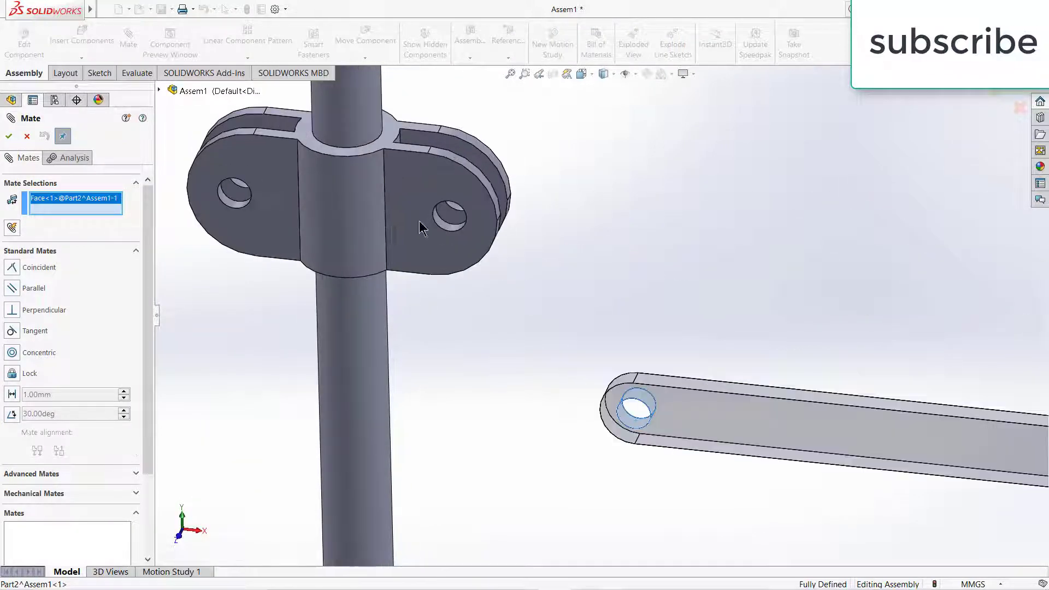
click(444, 223)
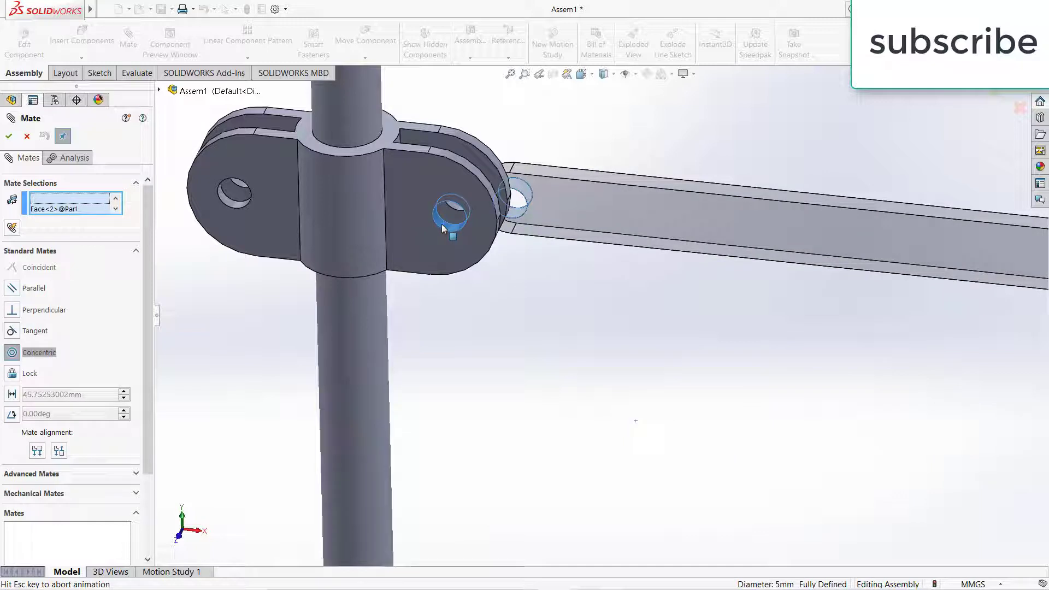
click(426, 200)
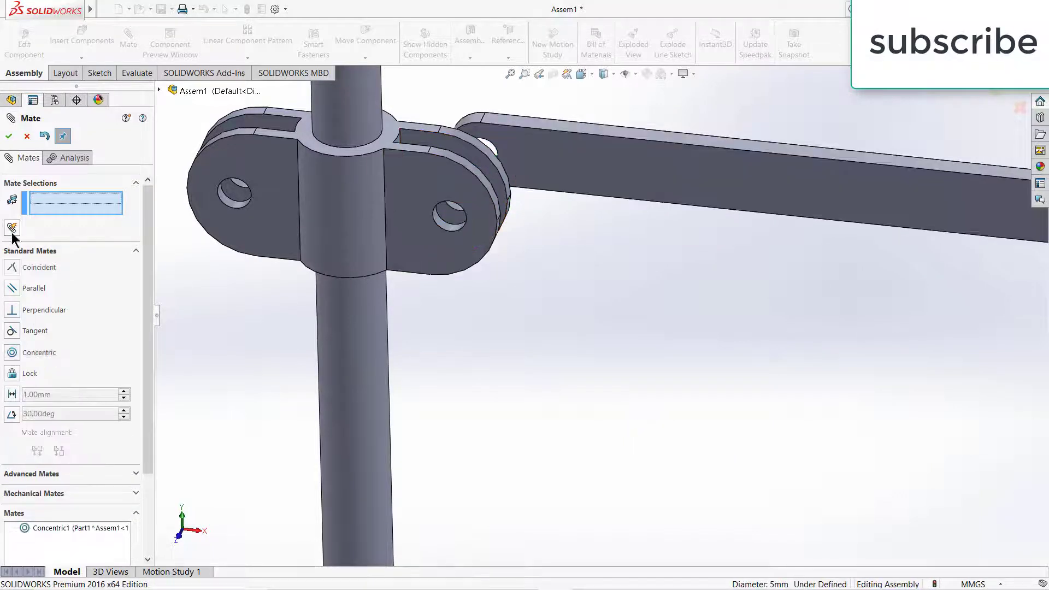
Start a Symmetric mate from the advanced mates and use the link's Front Plane as the symmetry plane
click(25, 252)
click(36, 270)
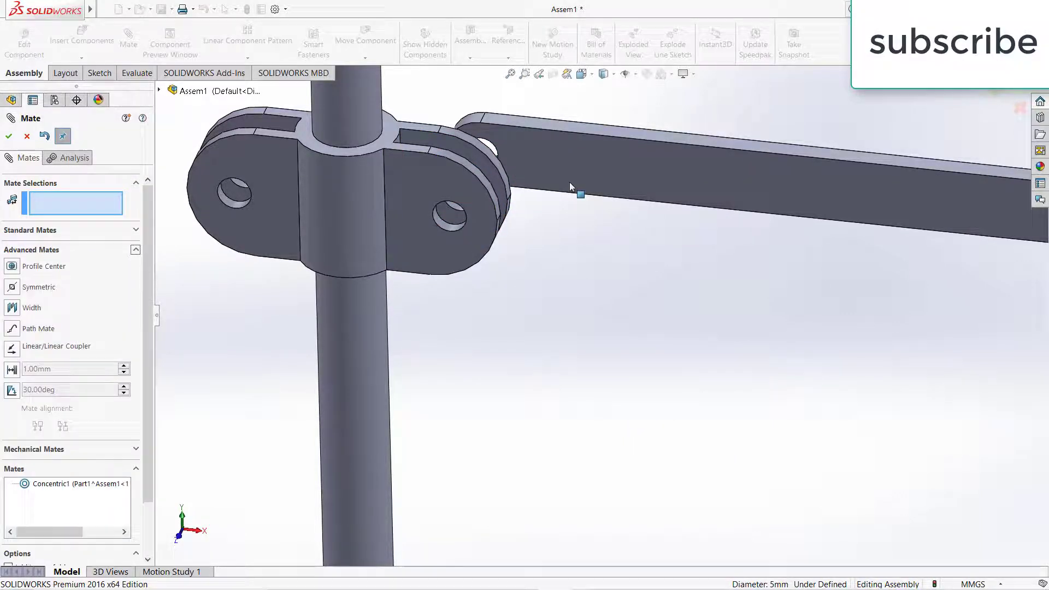
middle_drag(564, 189, 498, 246)
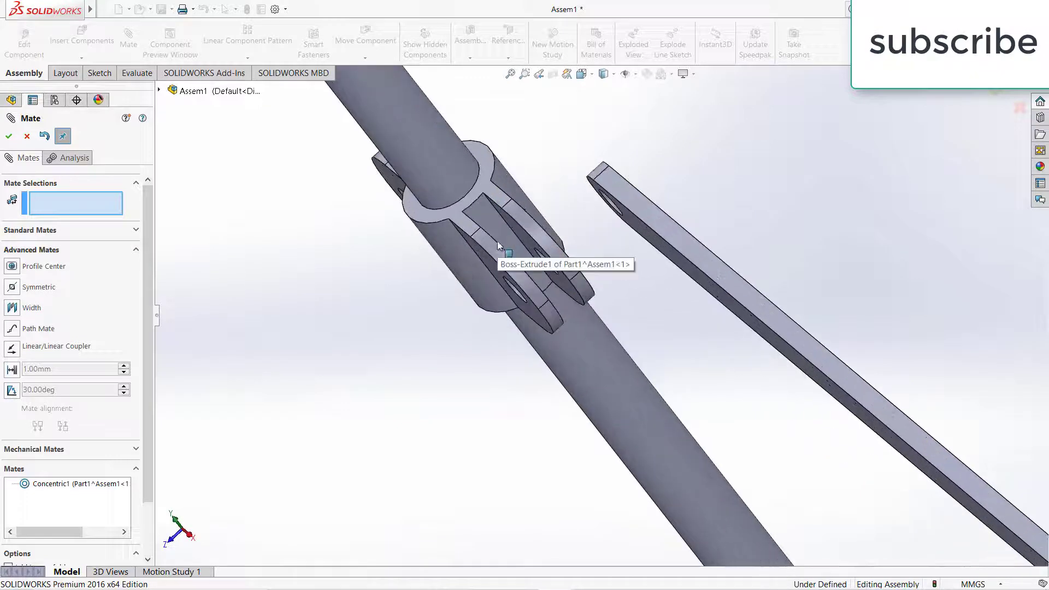
click(14, 290)
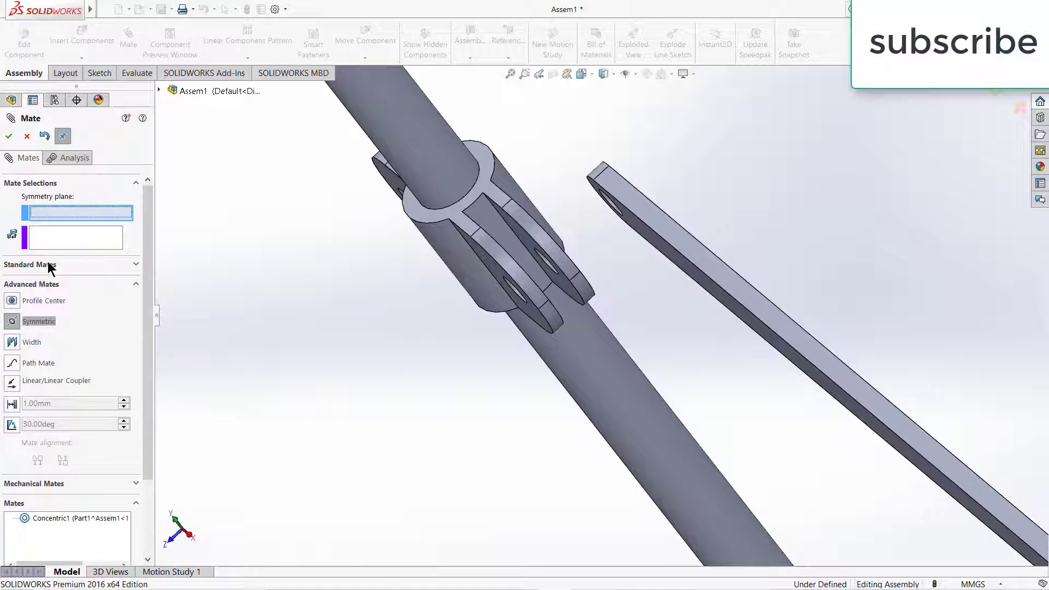
click(159, 88)
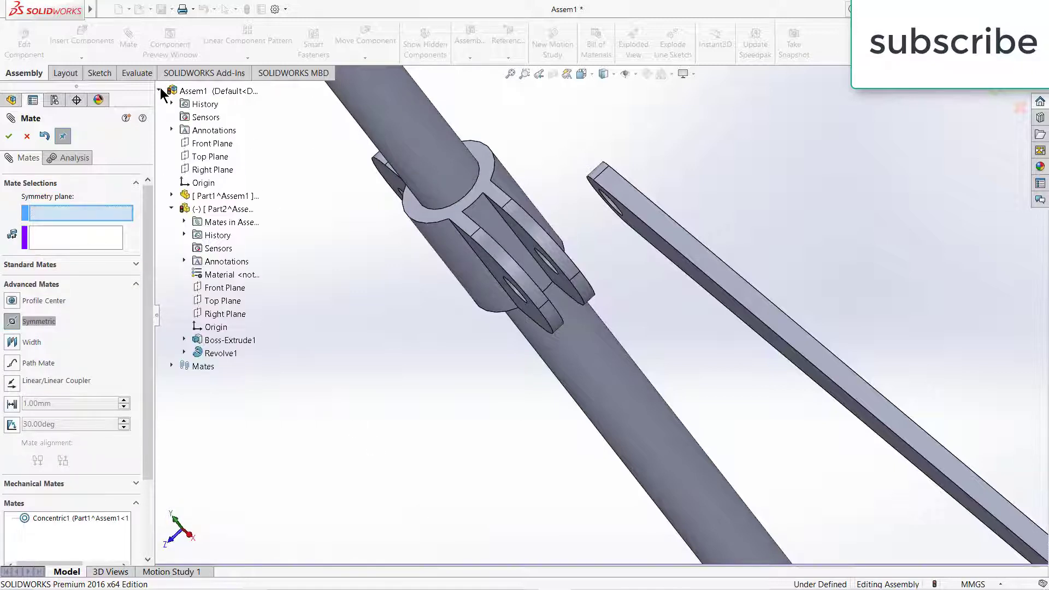
click(220, 289)
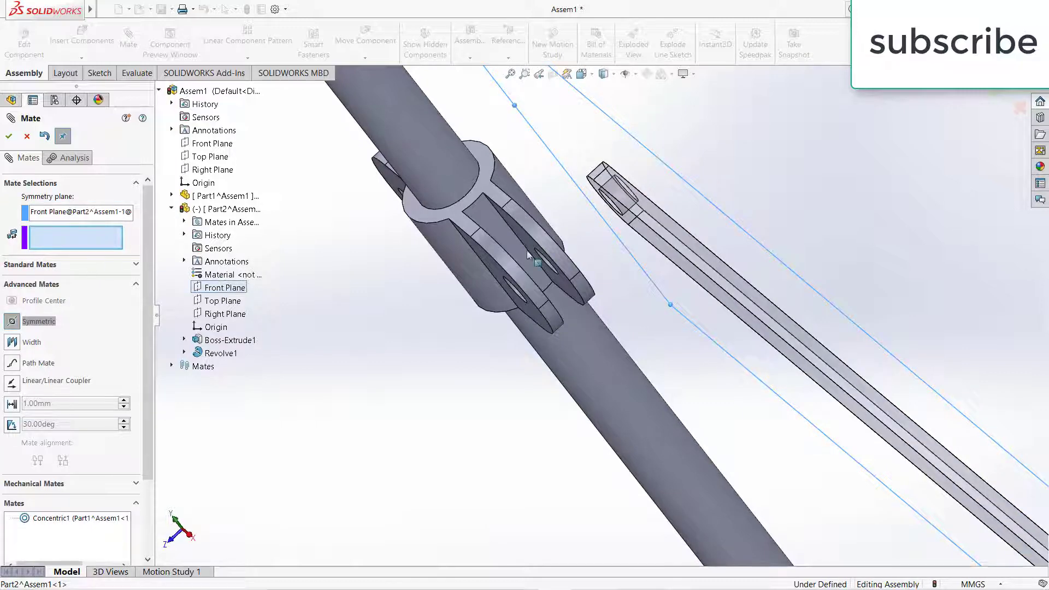
Pick the two facing inner faces of the collar arms around the link, accept the symmetric mate, and finish mating
scroll(459, 247, down, 5)
click(510, 287)
middle_drag(576, 250, 596, 280)
click(561, 251)
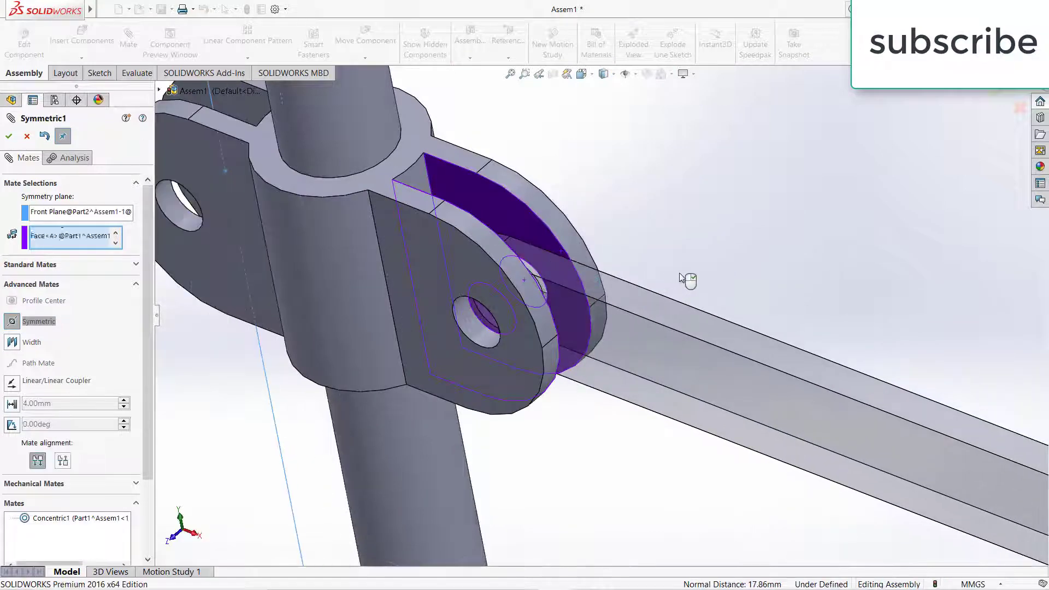
scroll(688, 280, up, 5)
middle_drag(687, 279, 628, 340)
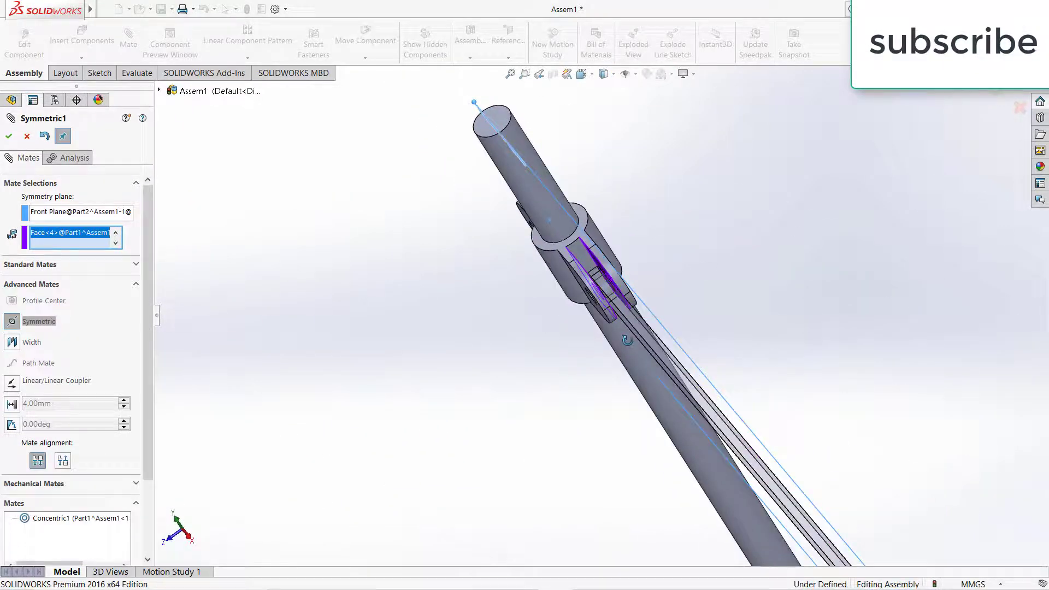
scroll(385, 316, up, 3)
click(9, 136)
key(ctrl+1)
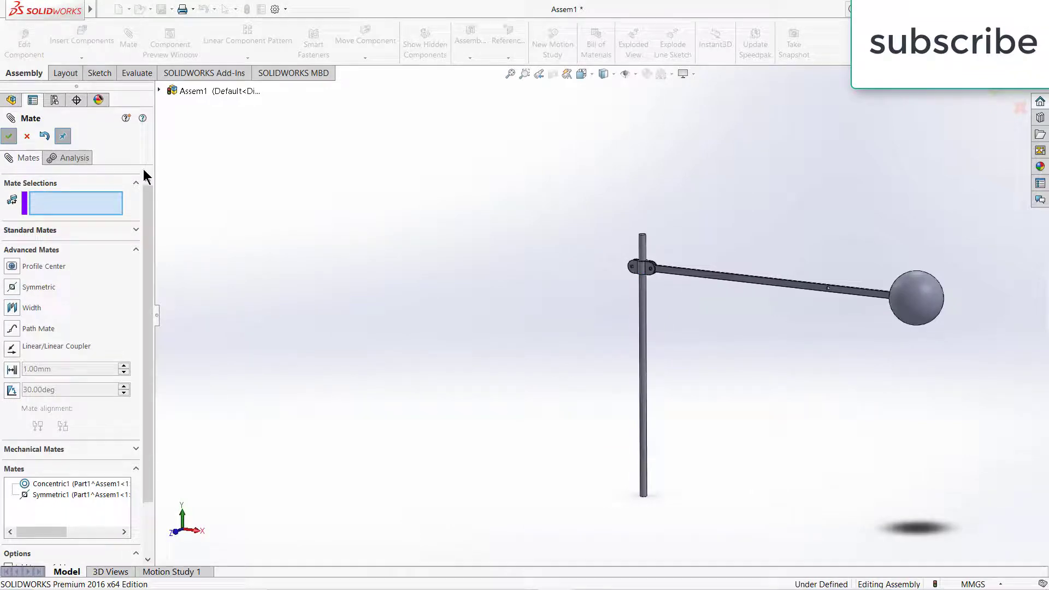
click(8, 137)
Rebuild the assembly and insert a new part on the assembly's Top Plane, viewing its sketch face-on
mouse_move(643, 377)
mouse_down()
mouse_move(675, 359)
mouse_move(653, 384)
mouse_up()
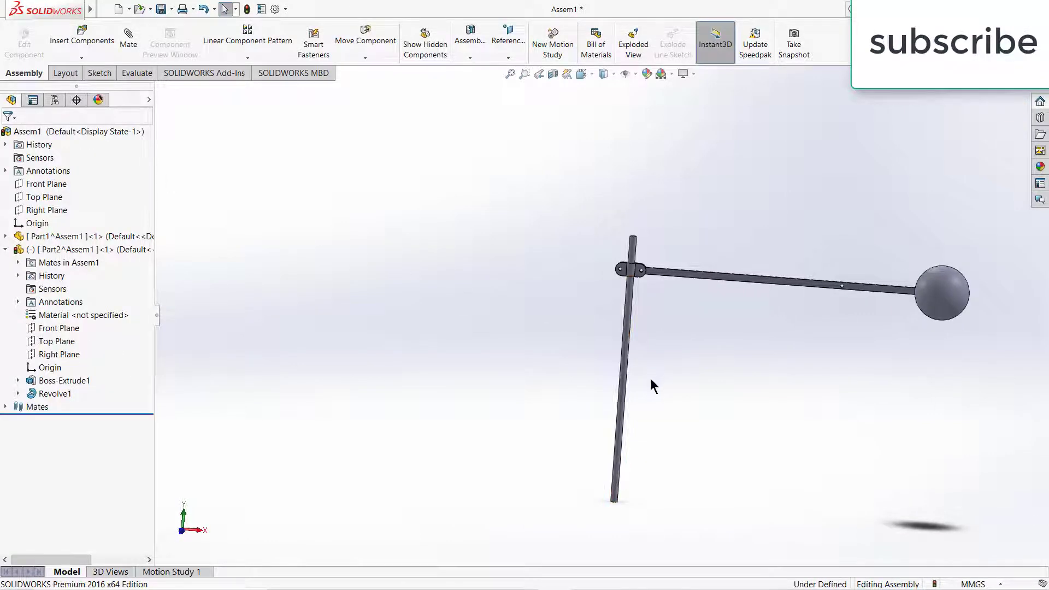
scroll(652, 378, down, 3)
scroll(607, 418, up, 2)
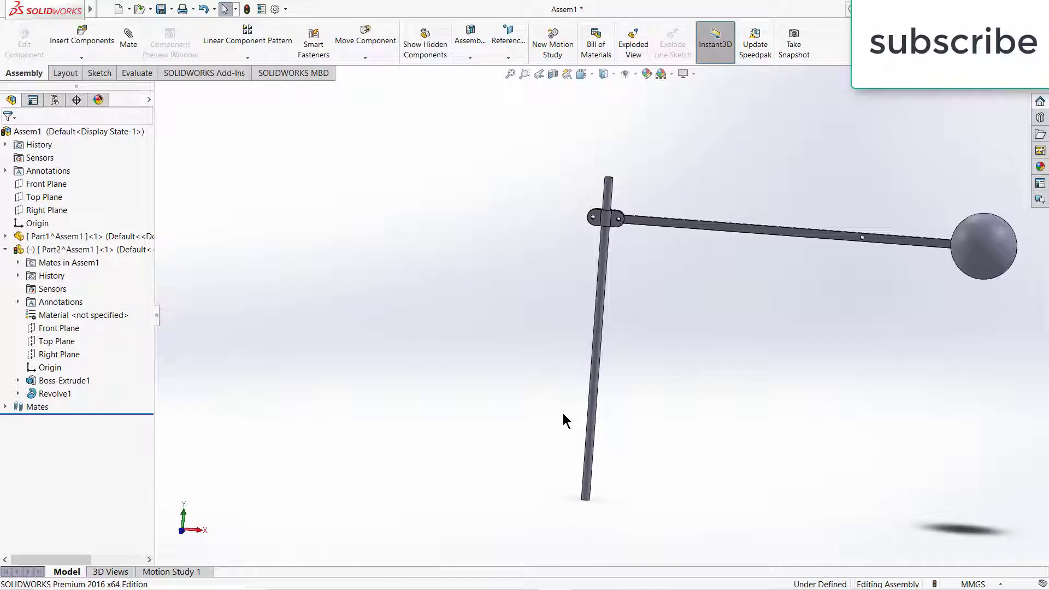
click(245, 11)
click(5, 250)
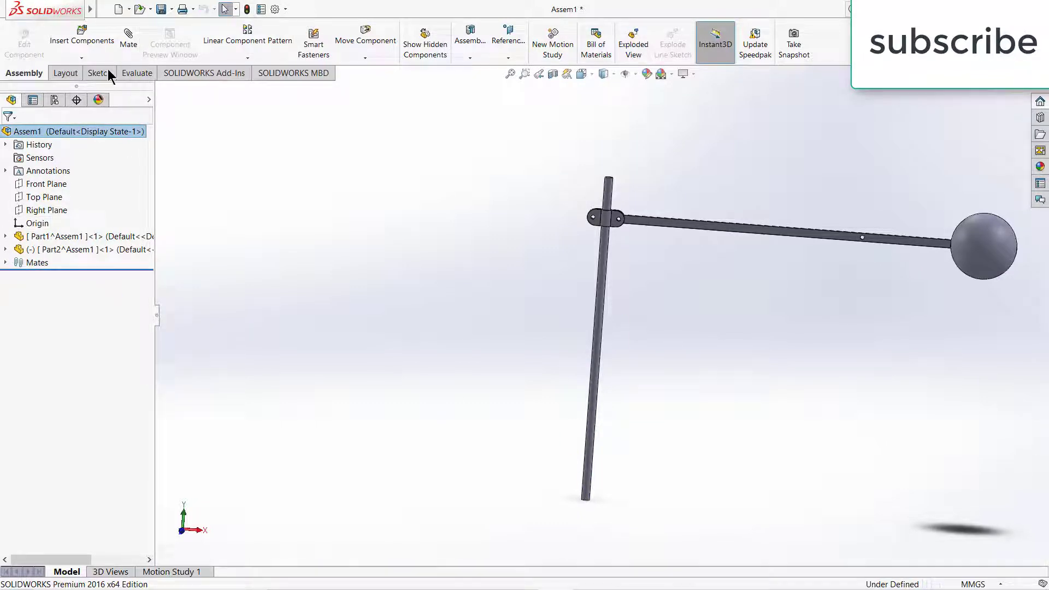
click(82, 58)
click(93, 84)
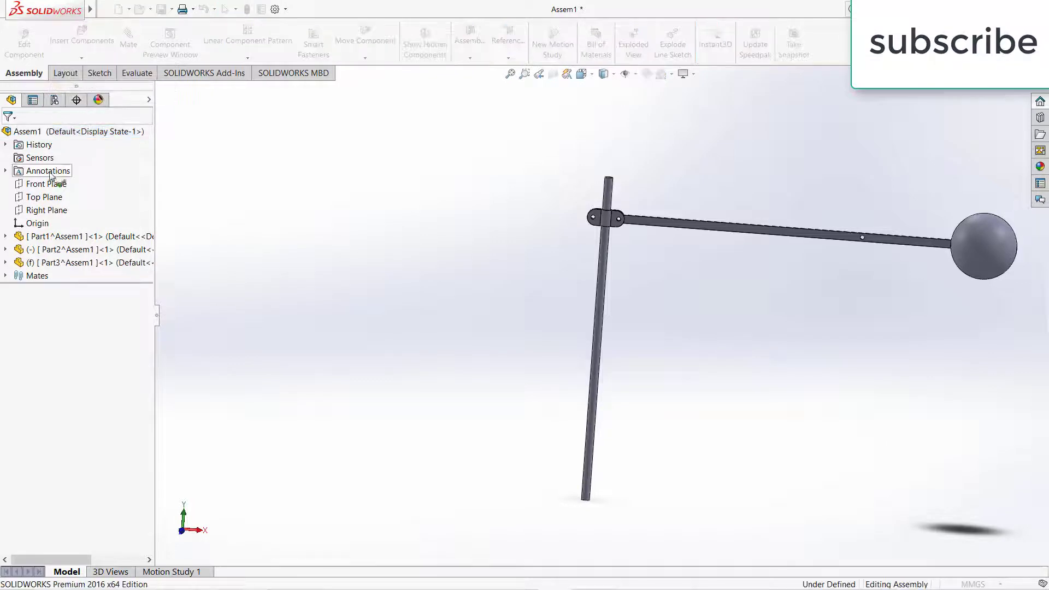
click(38, 212)
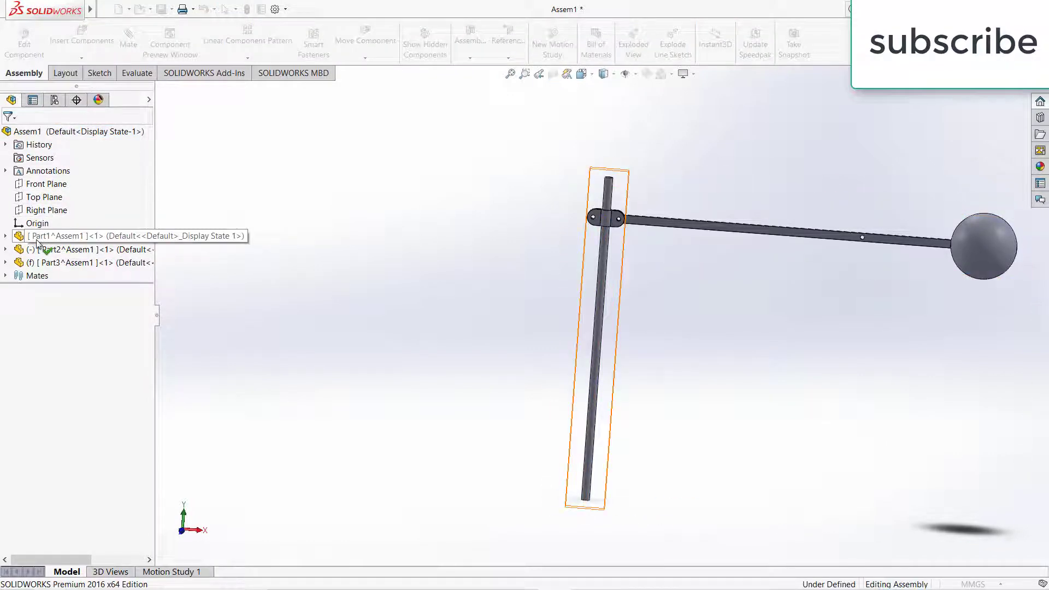
click(43, 211)
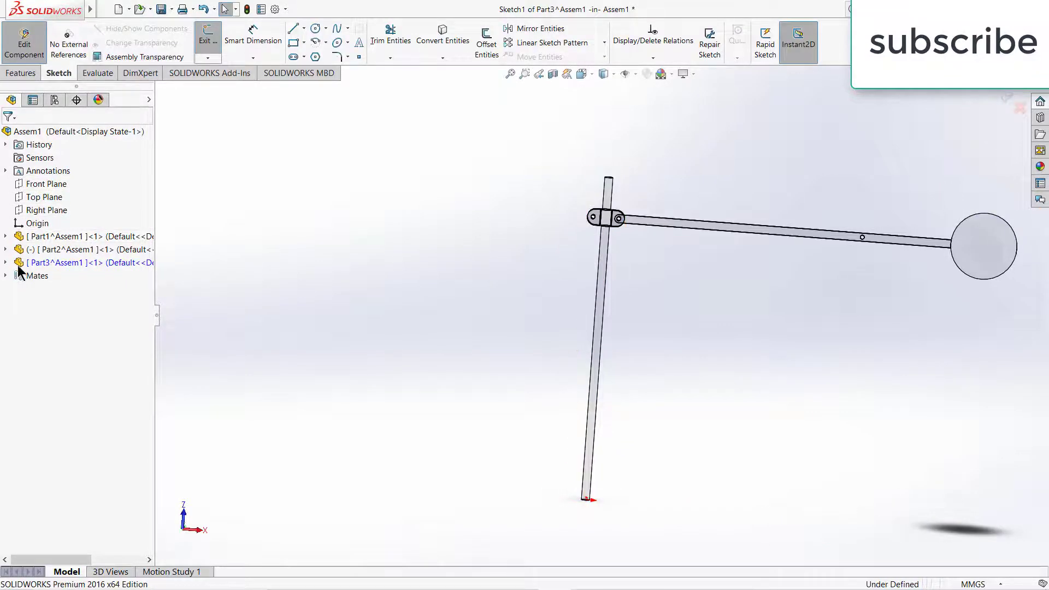
key(ctrl+8)
Convert all outer outline edges of the collar and its four arms, plus the inner shaft circle, into sketch entities
scroll(404, 353, down, 7)
scroll(368, 239, down, 3)
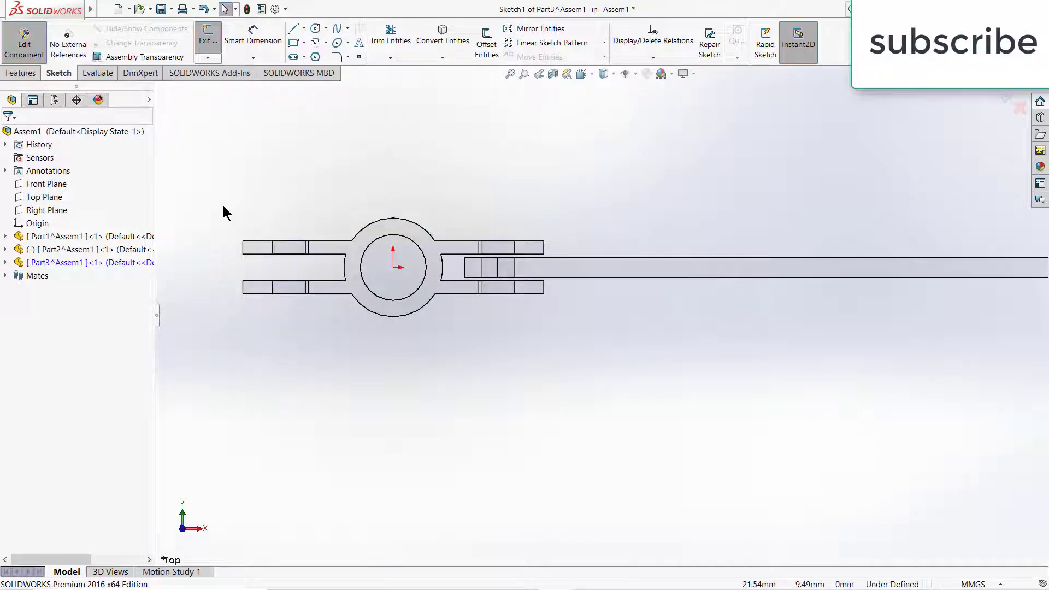
drag(227, 212, 610, 358)
click(374, 221)
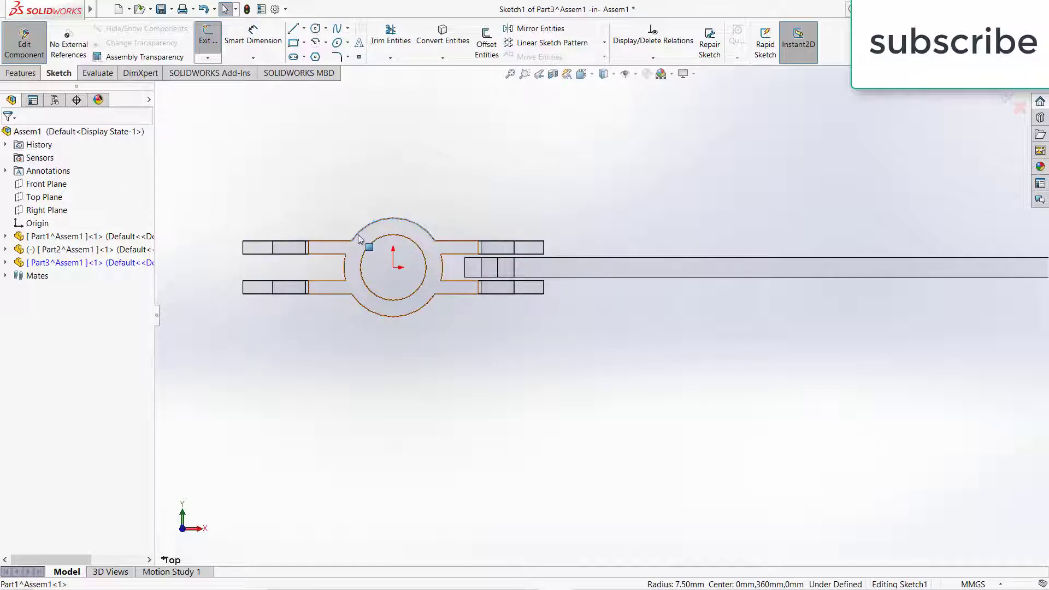
ctrl+click(336, 241)
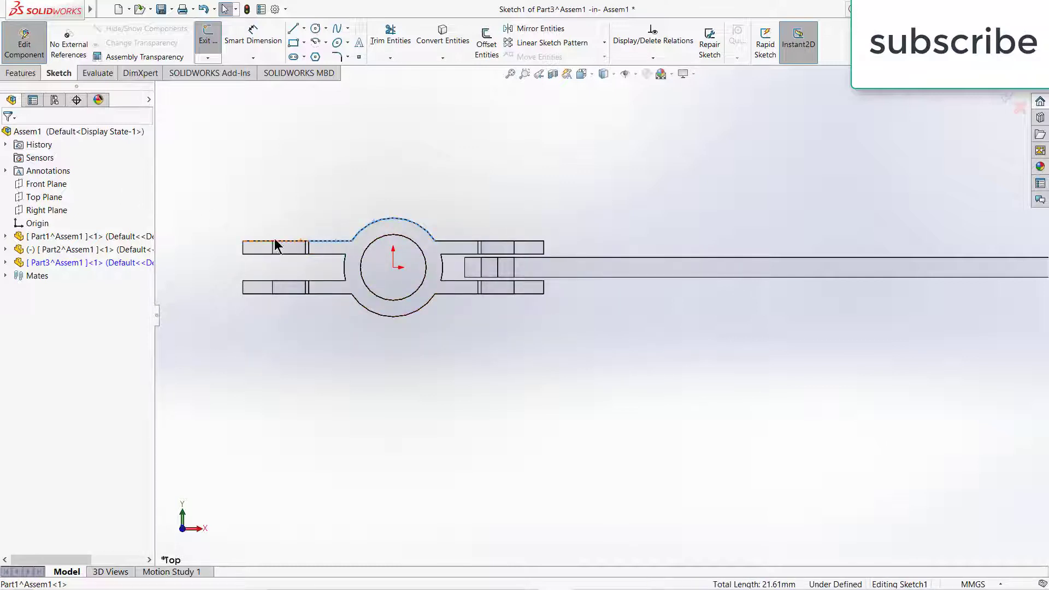
ctrl+click(248, 250)
ctrl+click(323, 255)
ctrl+click(344, 271)
ctrl+click(334, 282)
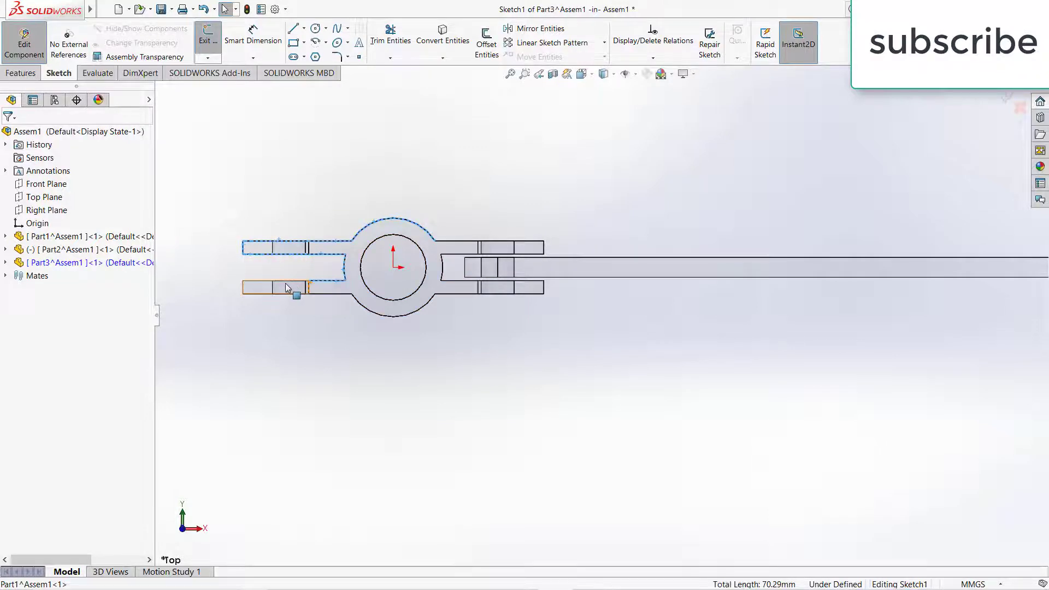
ctrl+click(250, 294)
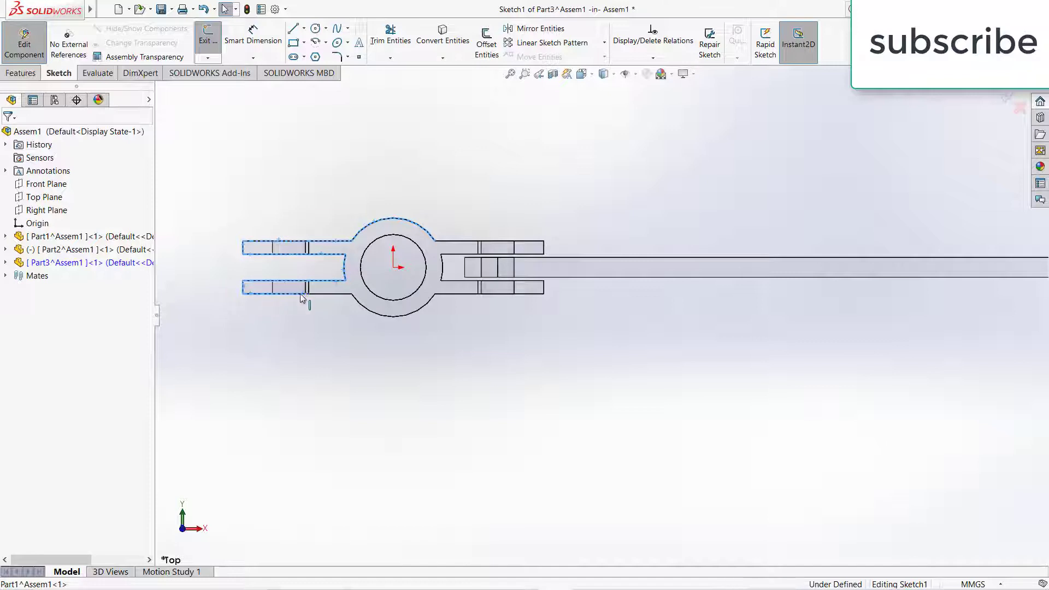
ctrl+click(383, 317)
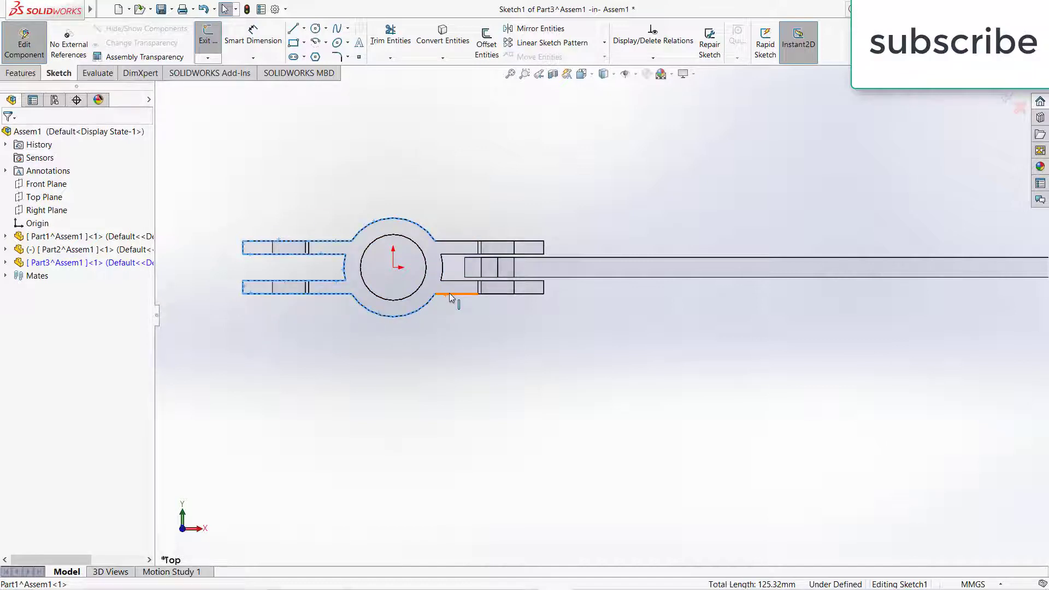
ctrl+click(545, 285)
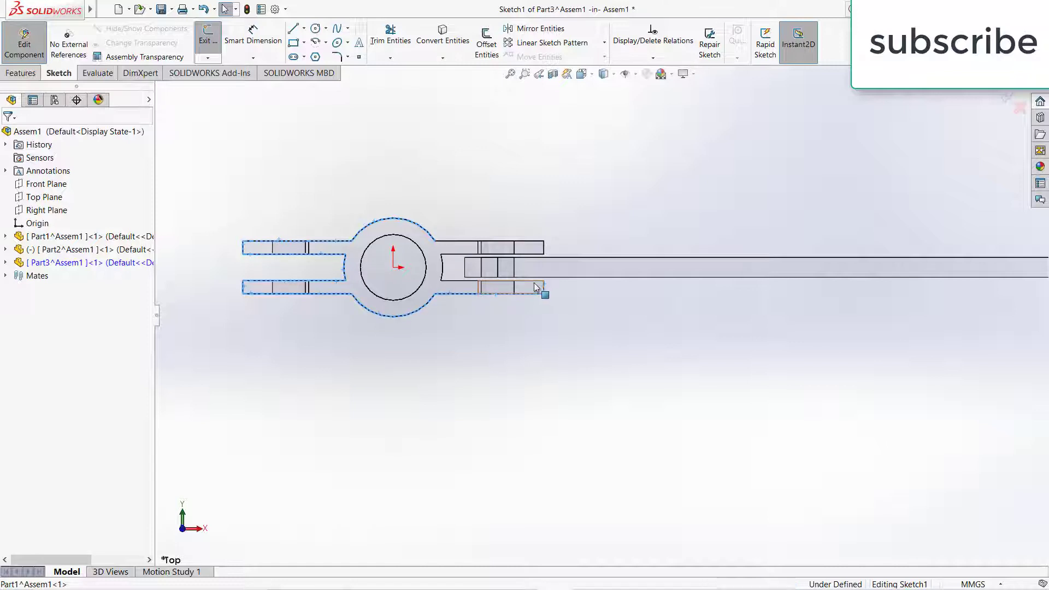
ctrl+click(453, 281)
ctrl+click(442, 271)
ctrl+click(462, 255)
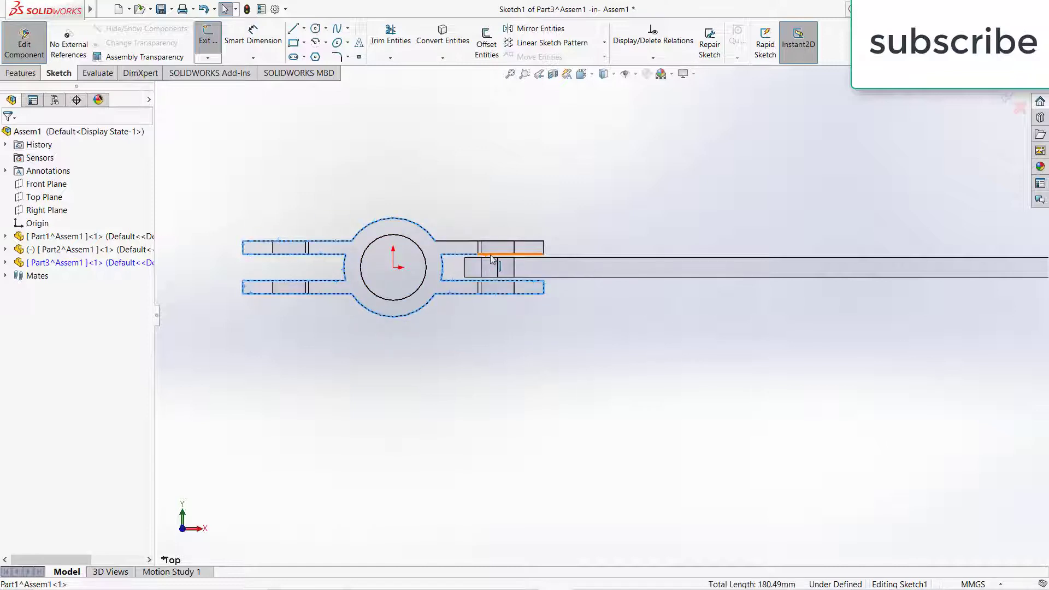
ctrl+click(494, 254)
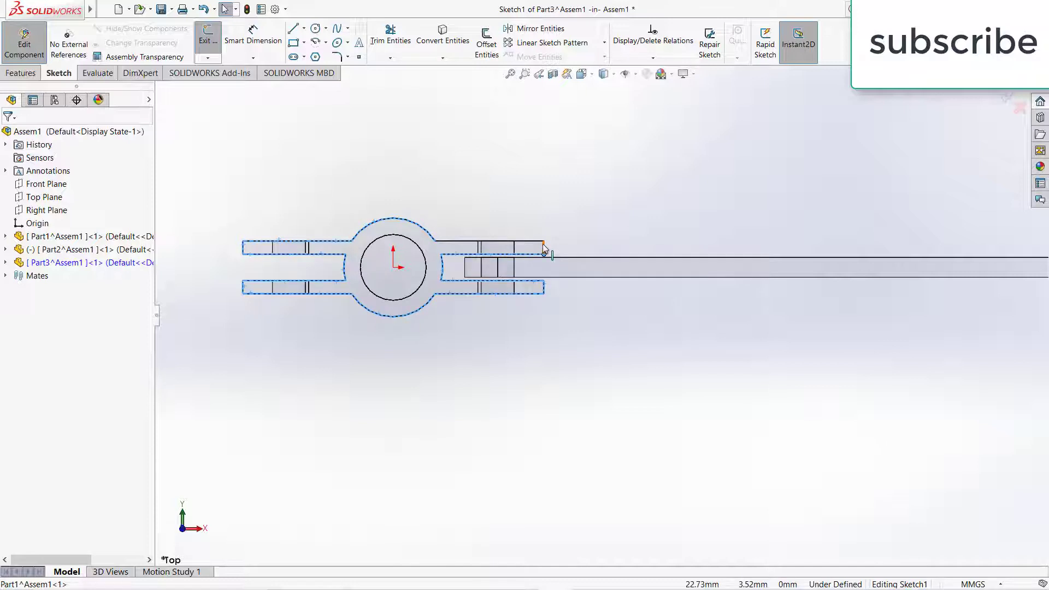
ctrl+click(514, 241)
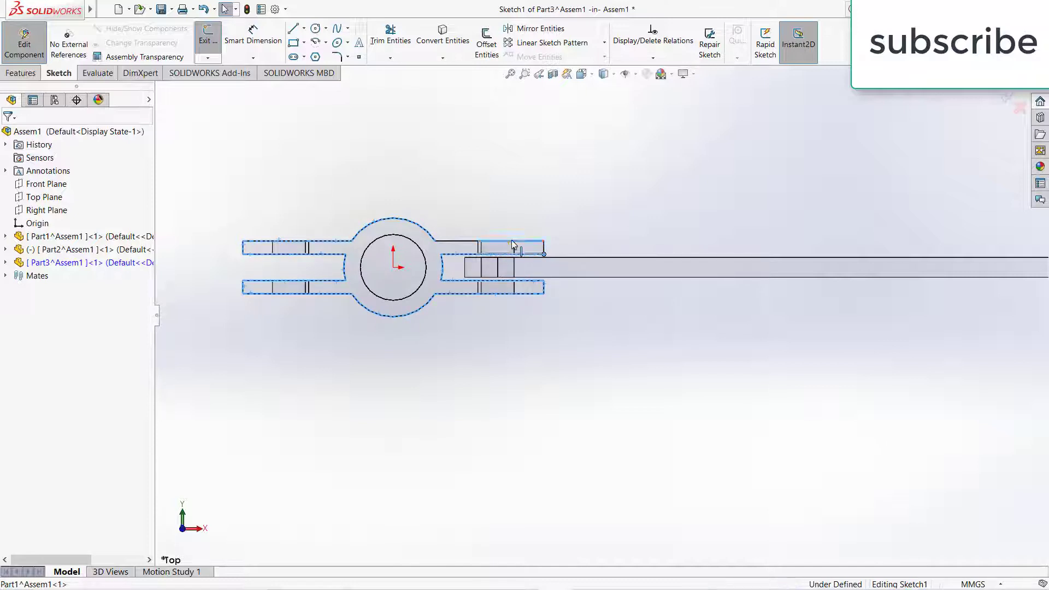
ctrl+click(544, 250)
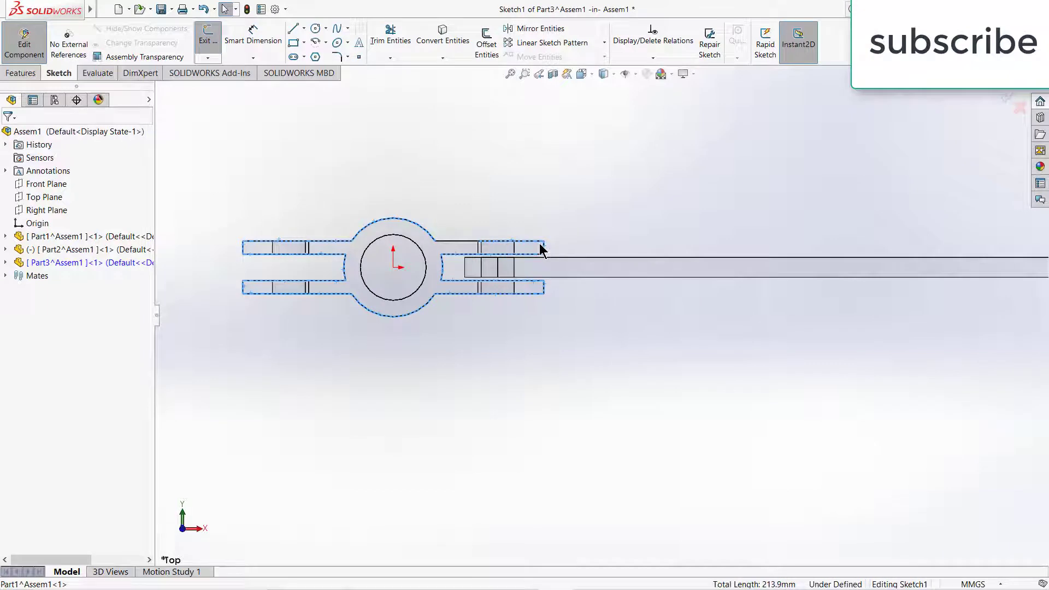
ctrl+click(457, 243)
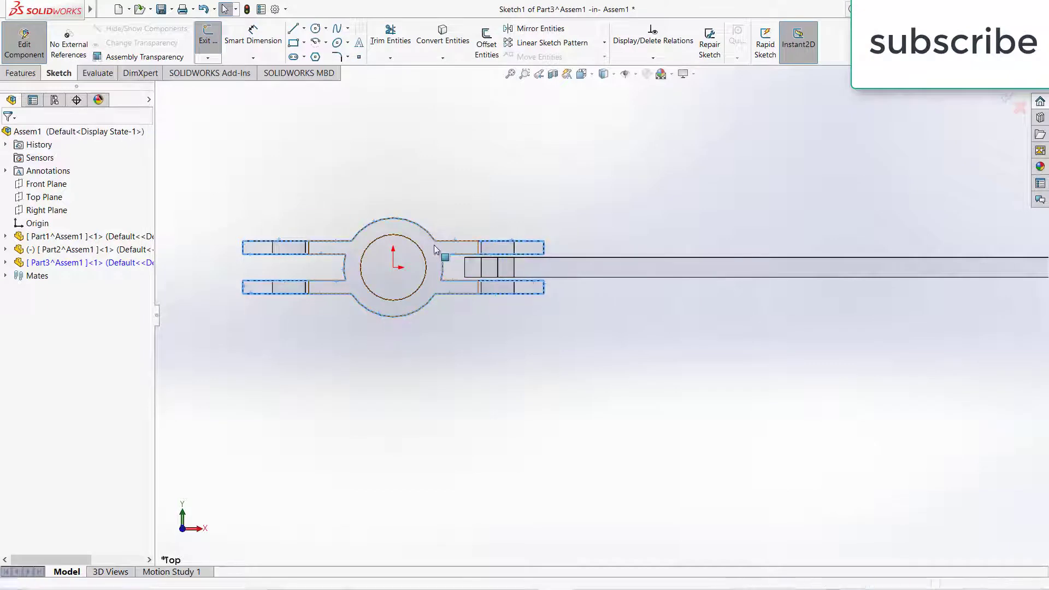
ctrl+click(420, 252)
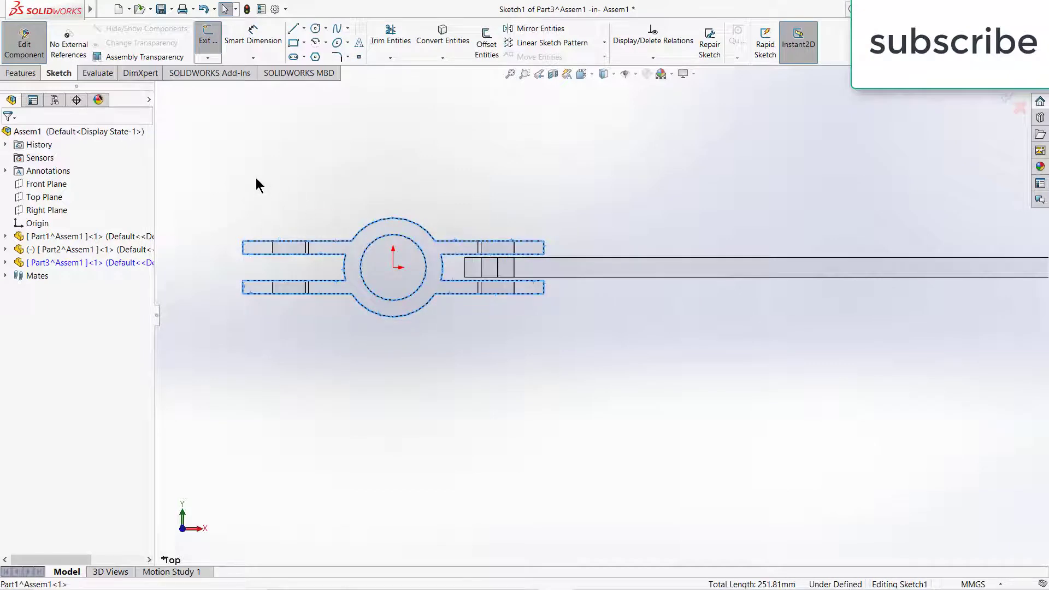
click(442, 34)
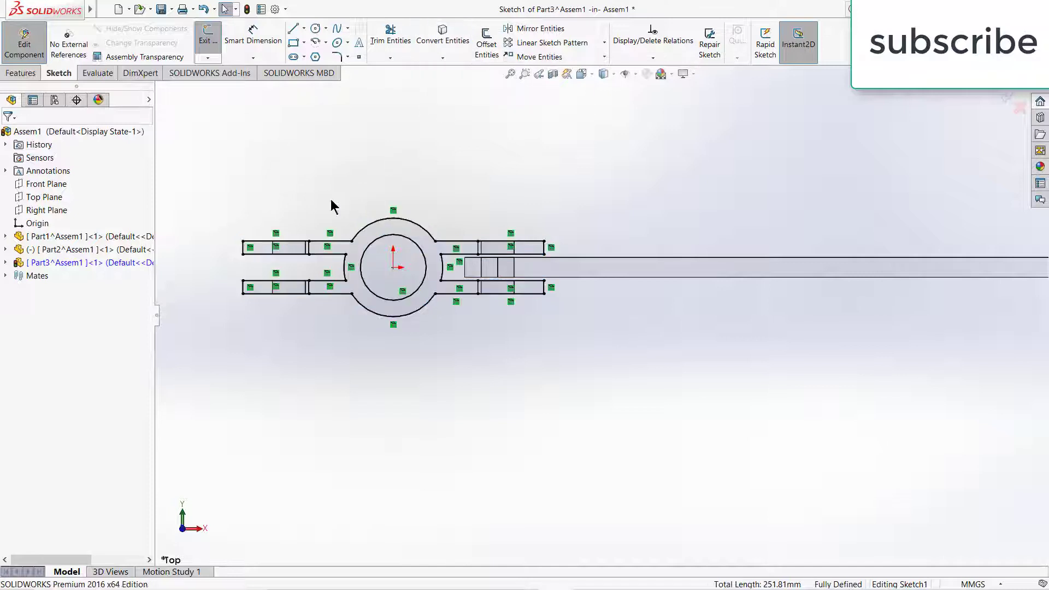
scroll(310, 257, down, 5)
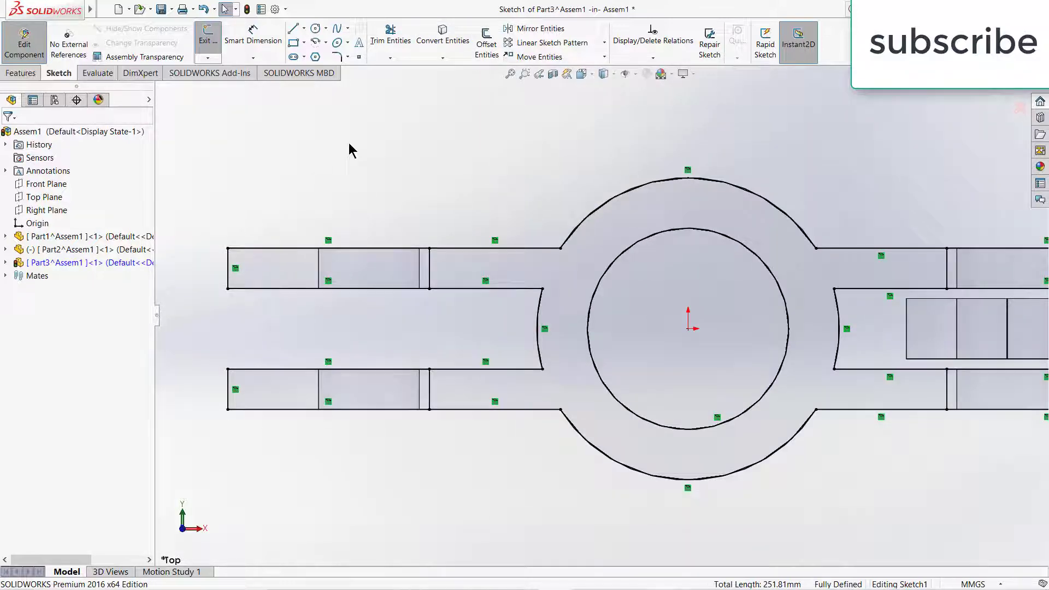
click(390, 39)
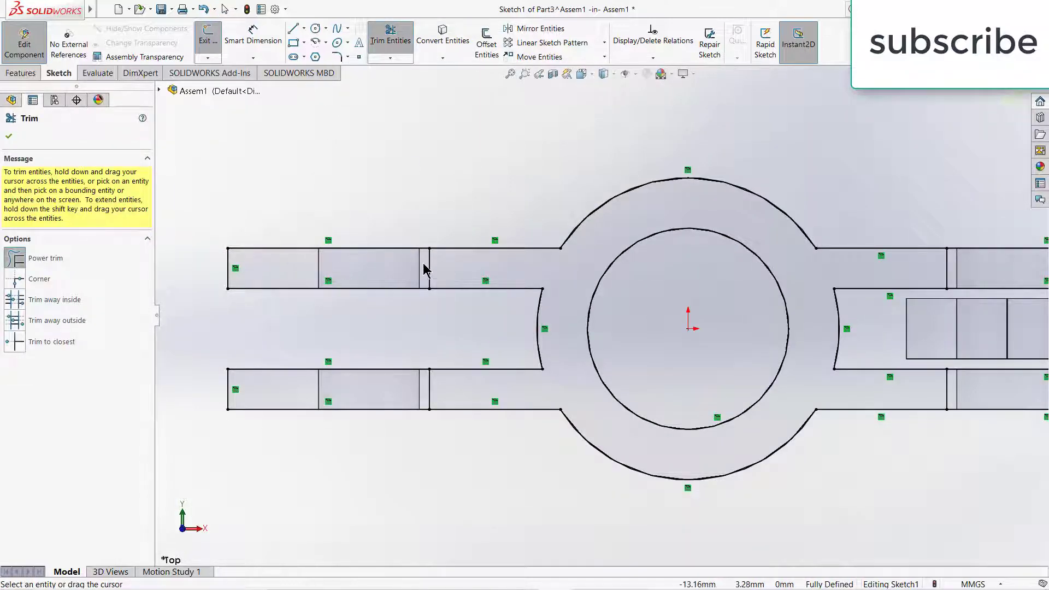
click(9, 137)
Start an extruded boss from the converted collar profile with a blind depth of 50 mm
click(22, 73)
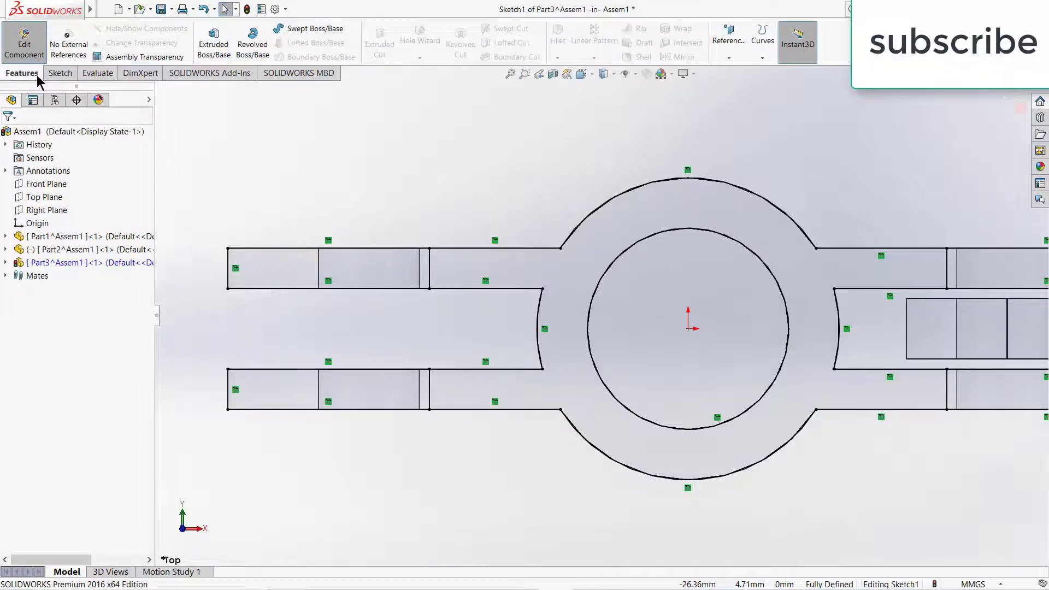
click(217, 49)
scroll(583, 385, up, 6)
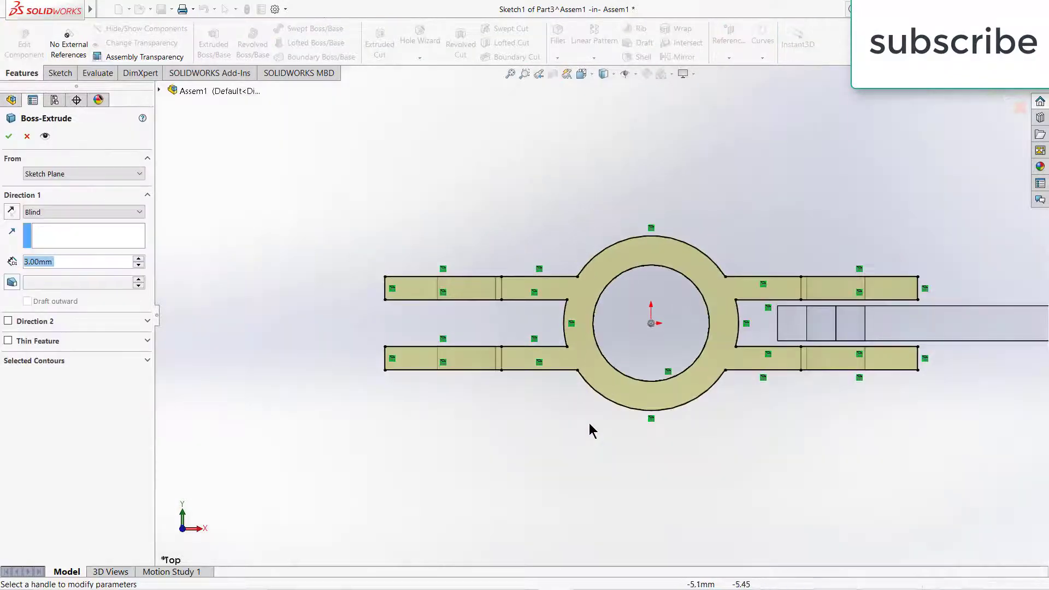
middle_drag(588, 430, 605, 278)
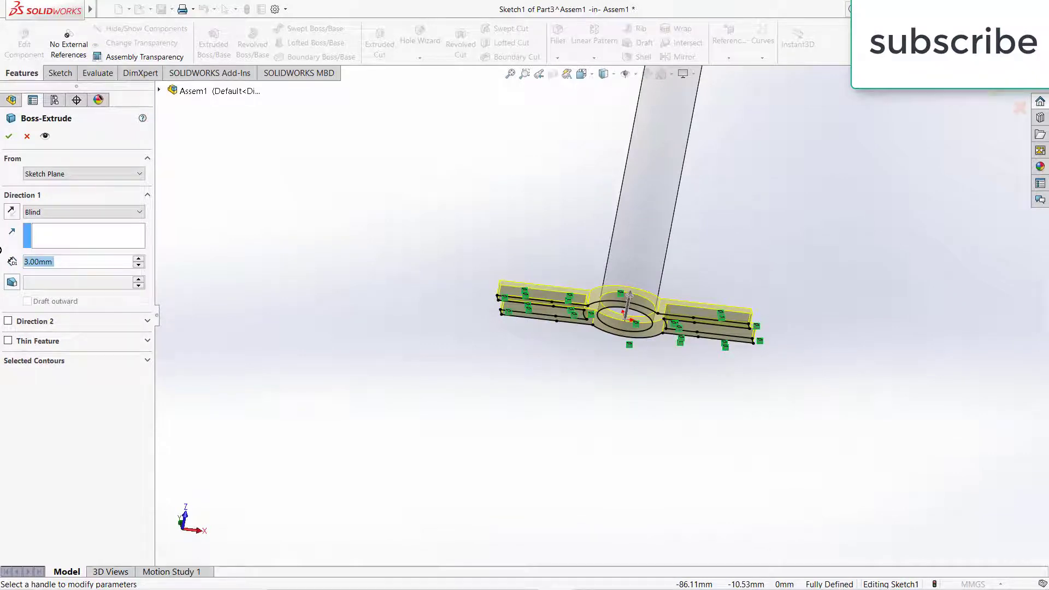
text(50)
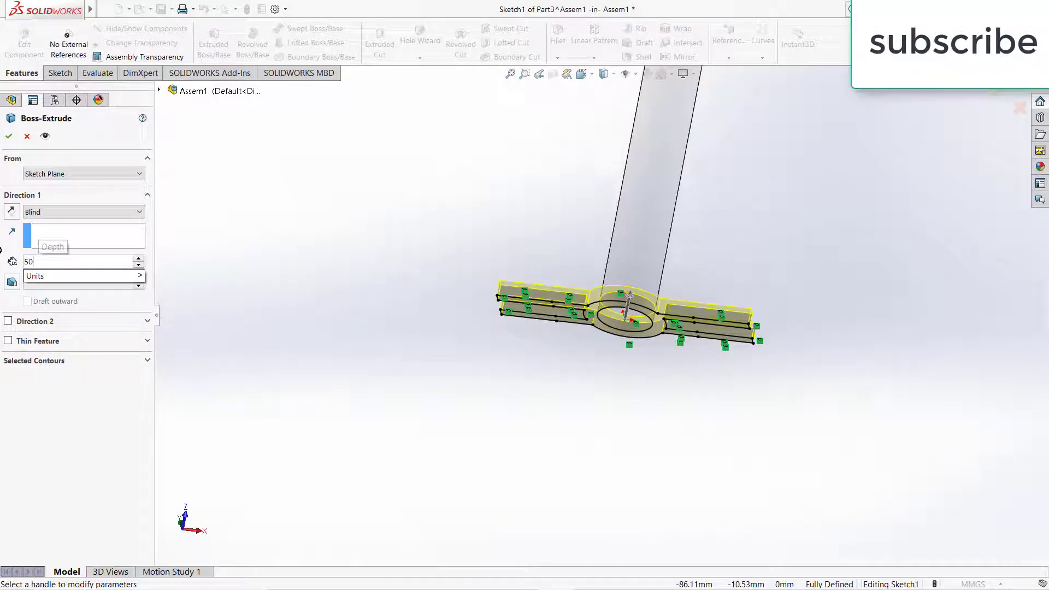
key(Return)
scroll(543, 322, up, 8)
scroll(713, 231, down, 4)
middle_drag(608, 273, 599, 225)
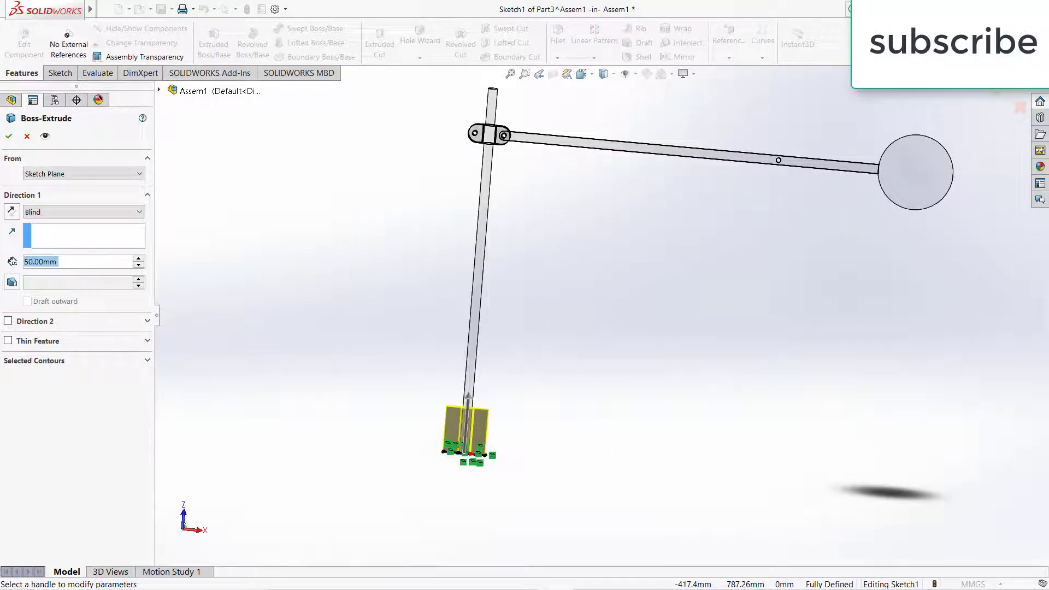
Set the blind depth of the third part's boss extrusion to 20 mm and accept the feature
text(40)
key(Return)
middle_drag(474, 286, 485, 264)
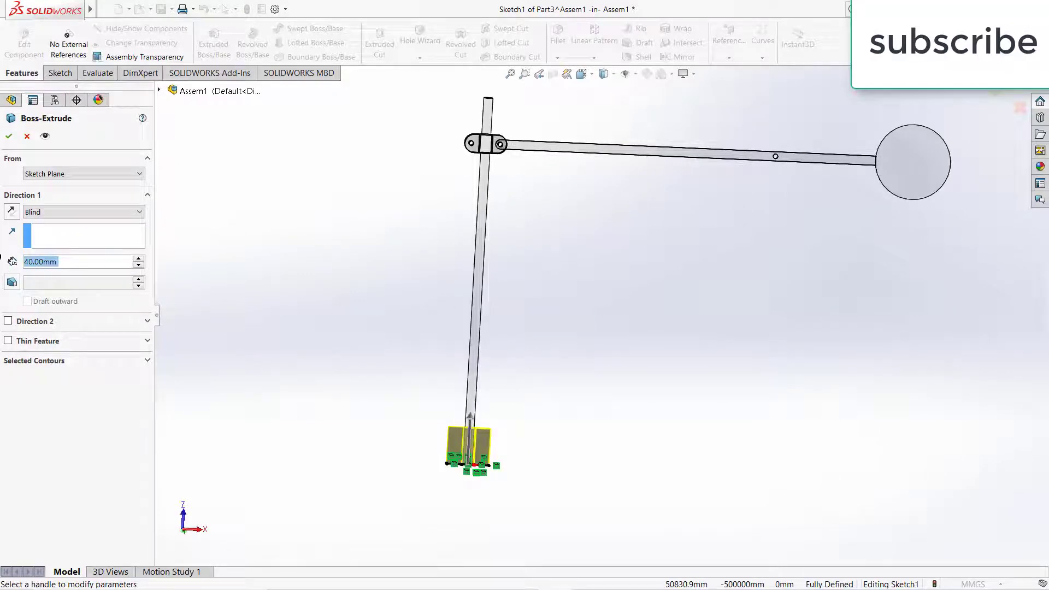
text(20)
key(Return)
scroll(508, 459, down, 5)
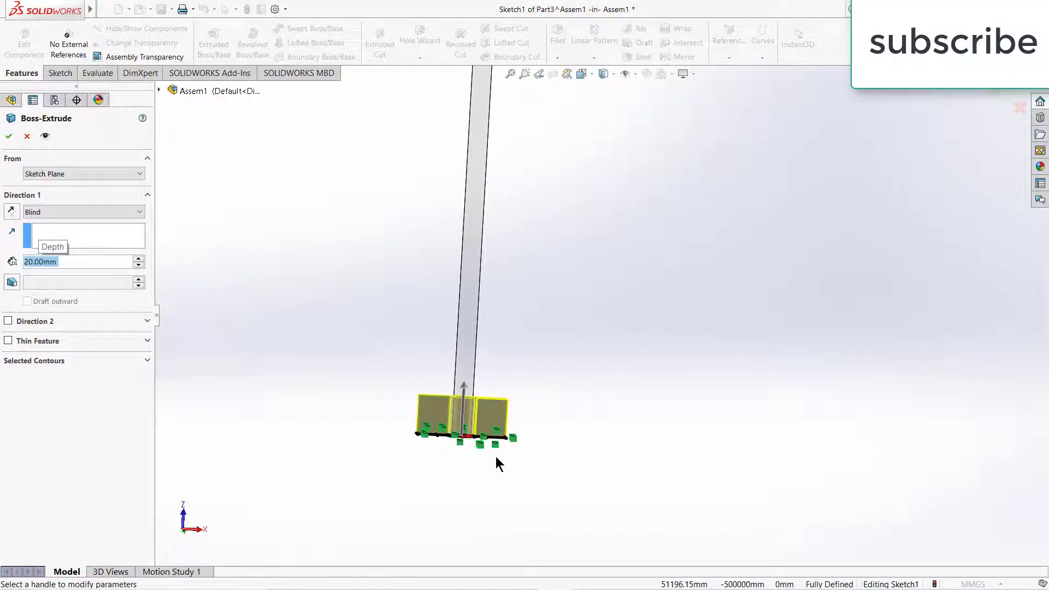
scroll(437, 404, down, 3)
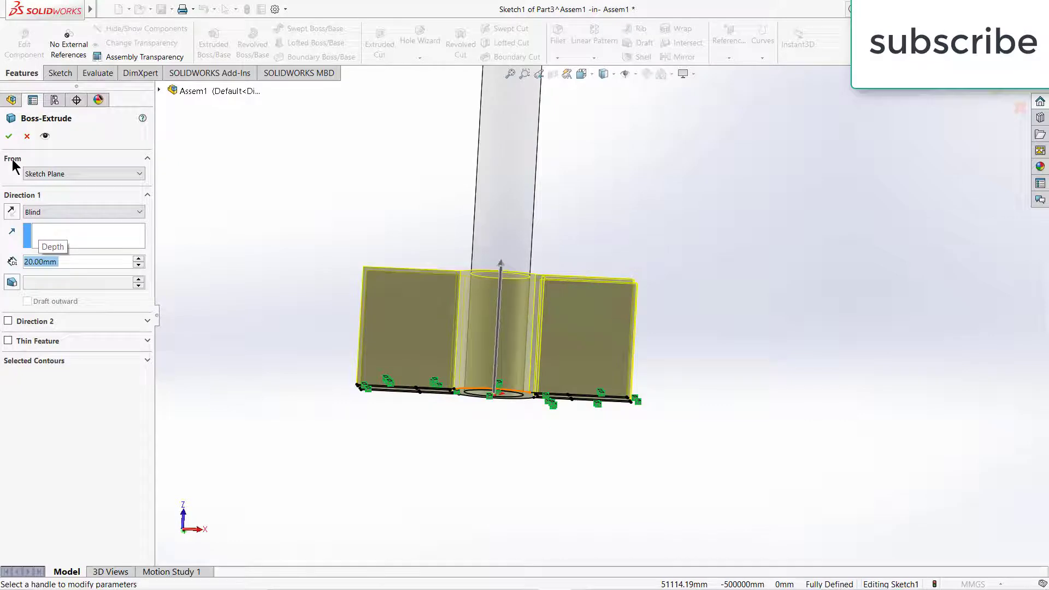
click(9, 136)
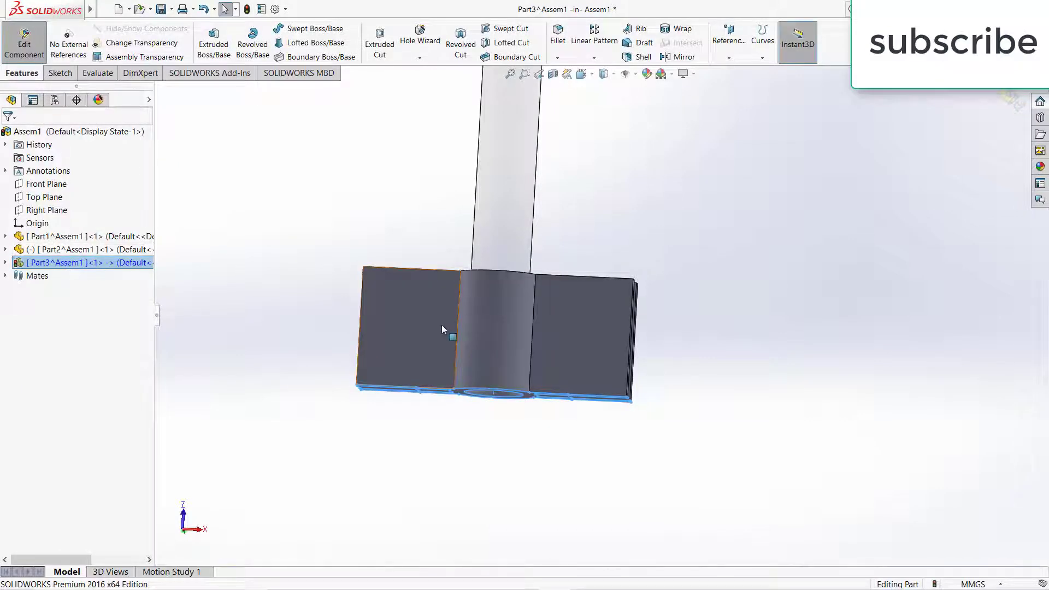
Open a sketch on the front face of a lower collar arm and draw a circle about 3.9 mm in diameter near its middle
click(424, 319)
click(475, 293)
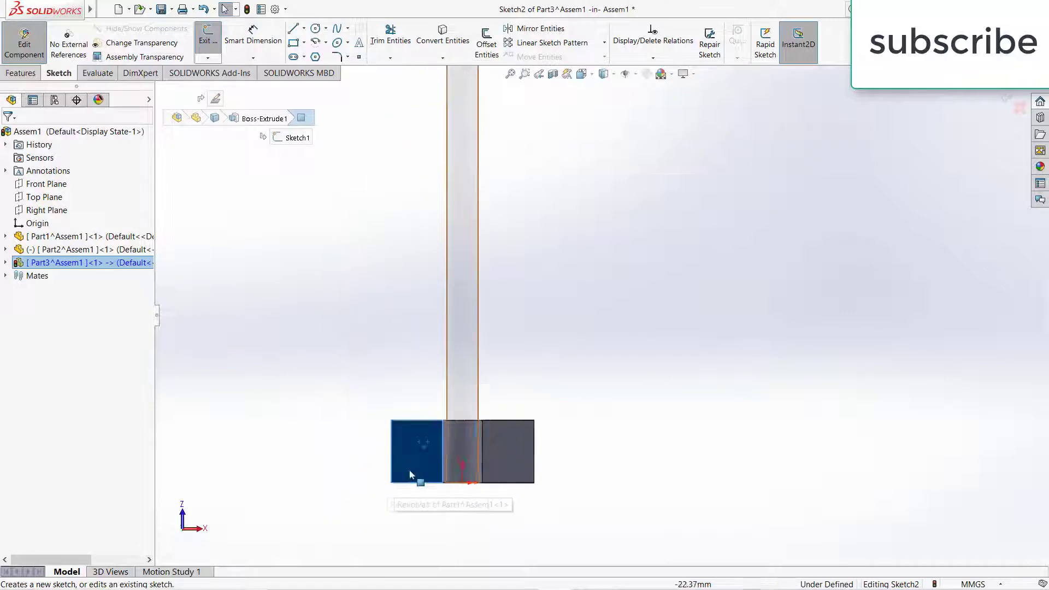
scroll(394, 481, down, 6)
click(316, 30)
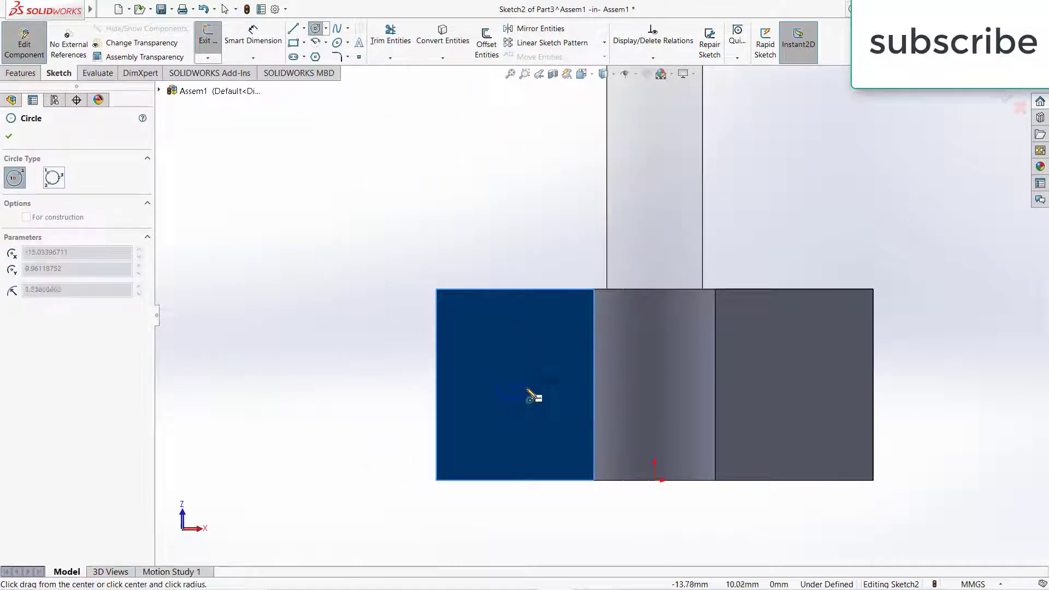
click(531, 395)
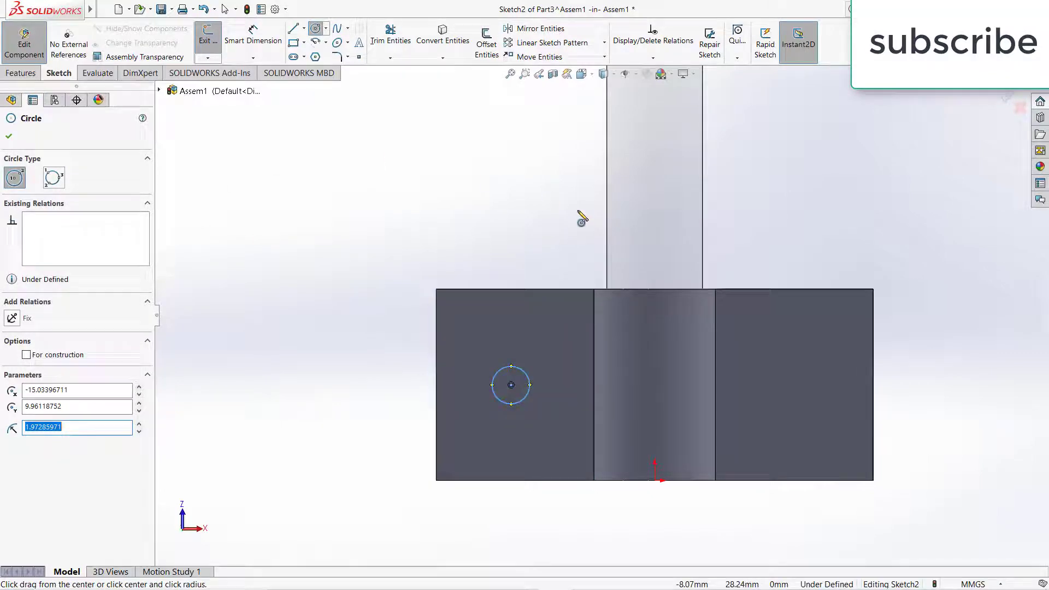
Compare with the hole in the upper collar, and dimension the new circle's diameter as 5 mm
scroll(581, 218, up, 8)
scroll(620, 246, down, 6)
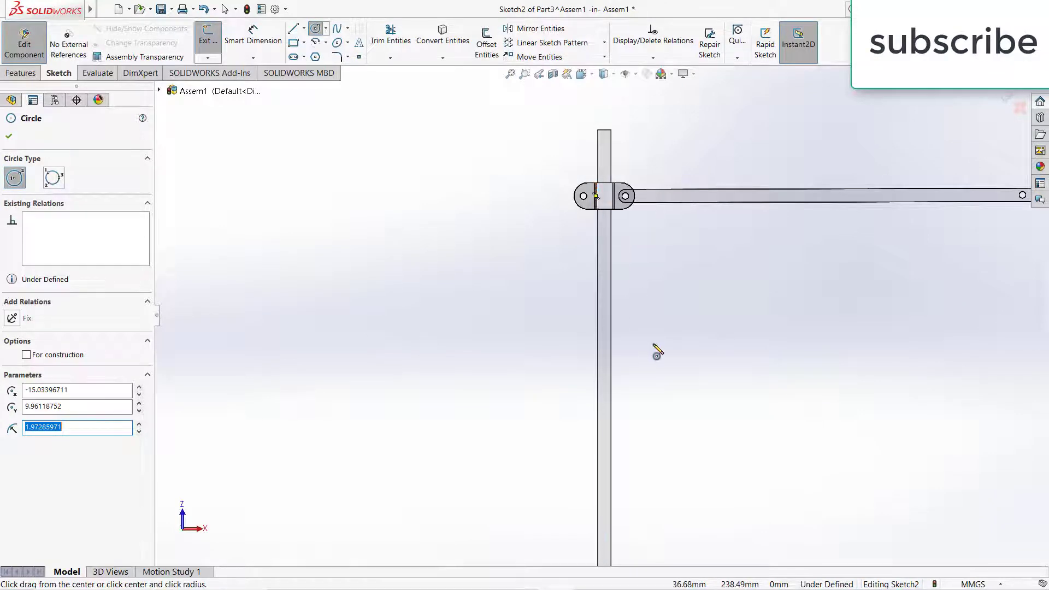
scroll(657, 352, up, 4)
scroll(608, 290, down, 4)
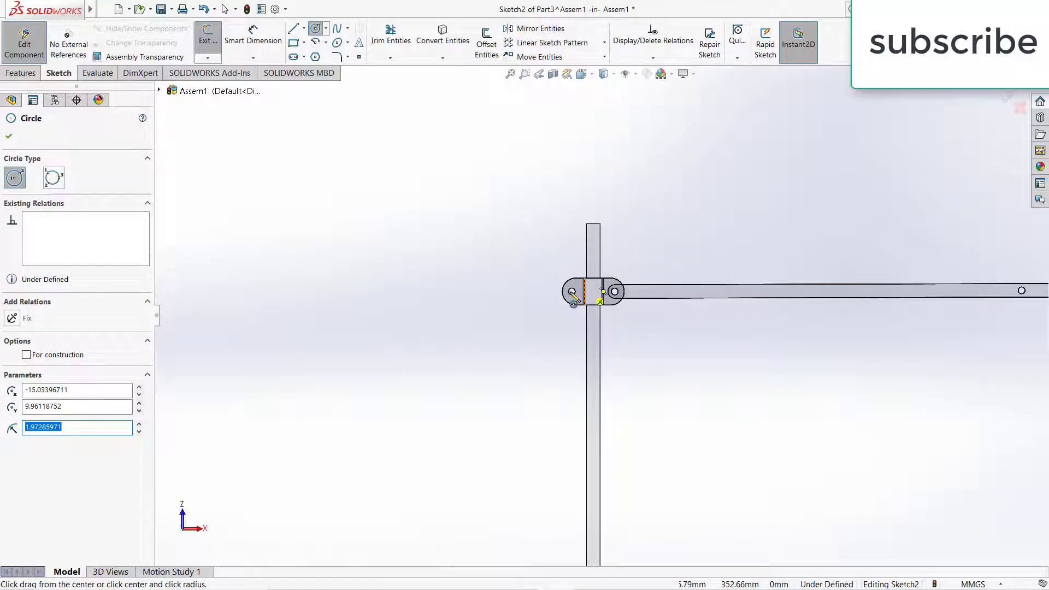
scroll(630, 421, up, 4)
scroll(618, 417, down, 5)
scroll(645, 428, down, 4)
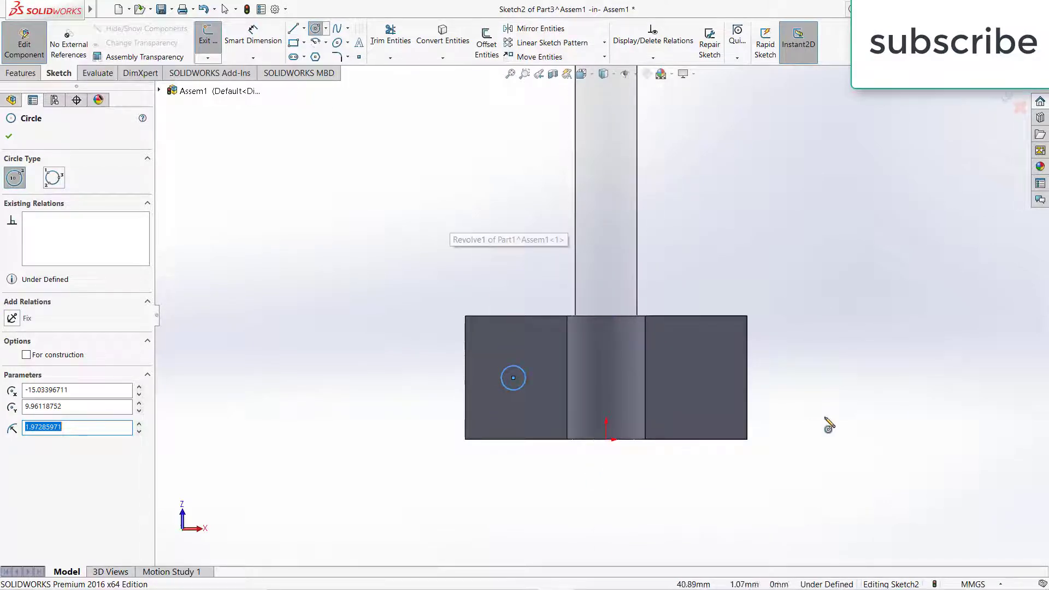
click(514, 367)
click(447, 371)
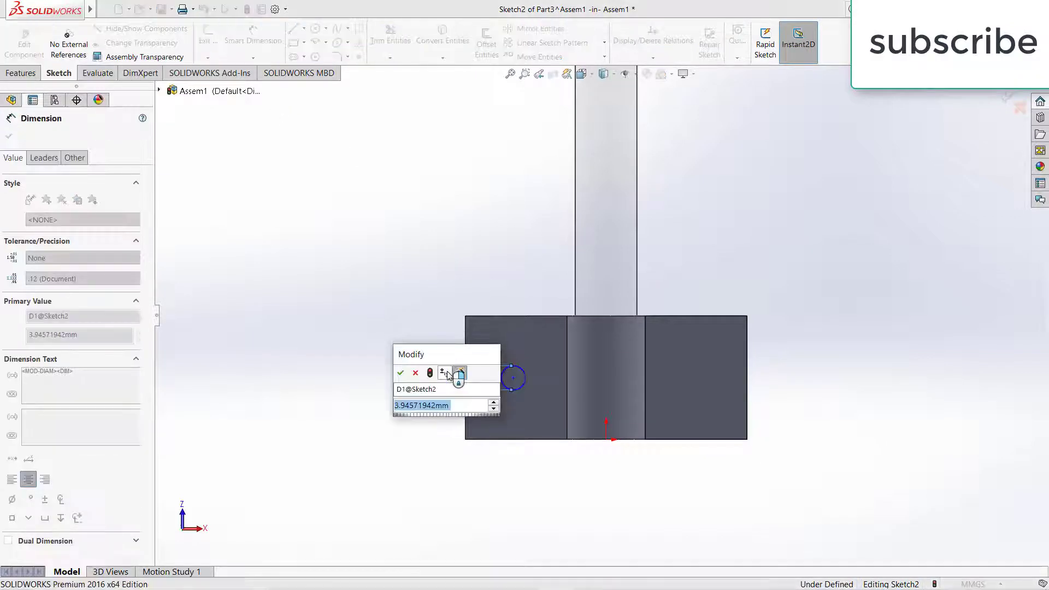
text(5)
key(Return)
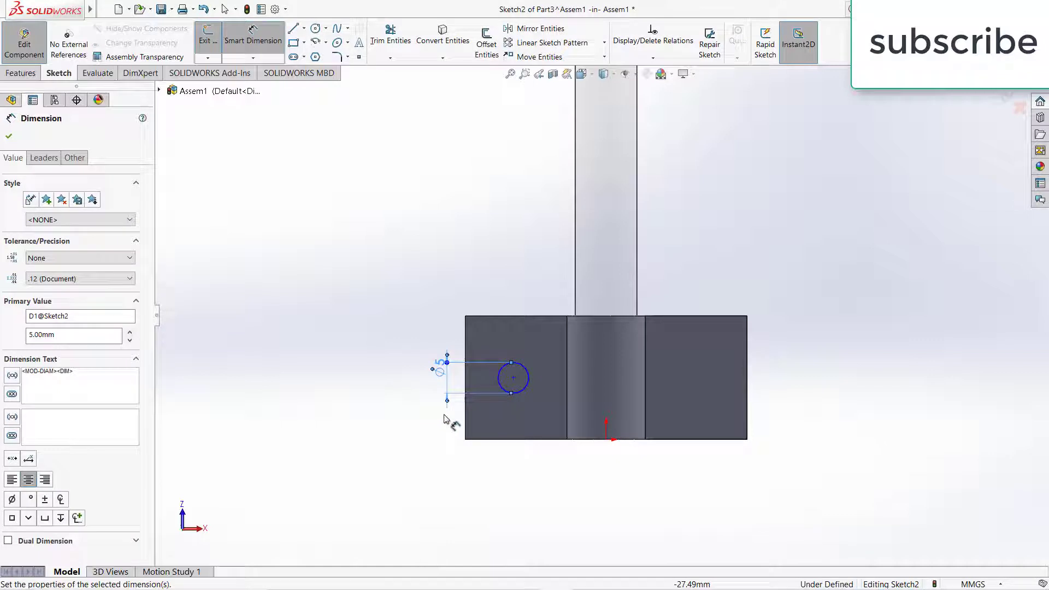
Dimension the circle's centre 7 mm from the arm's outer side edge and 10 mm from its top edge
click(488, 384)
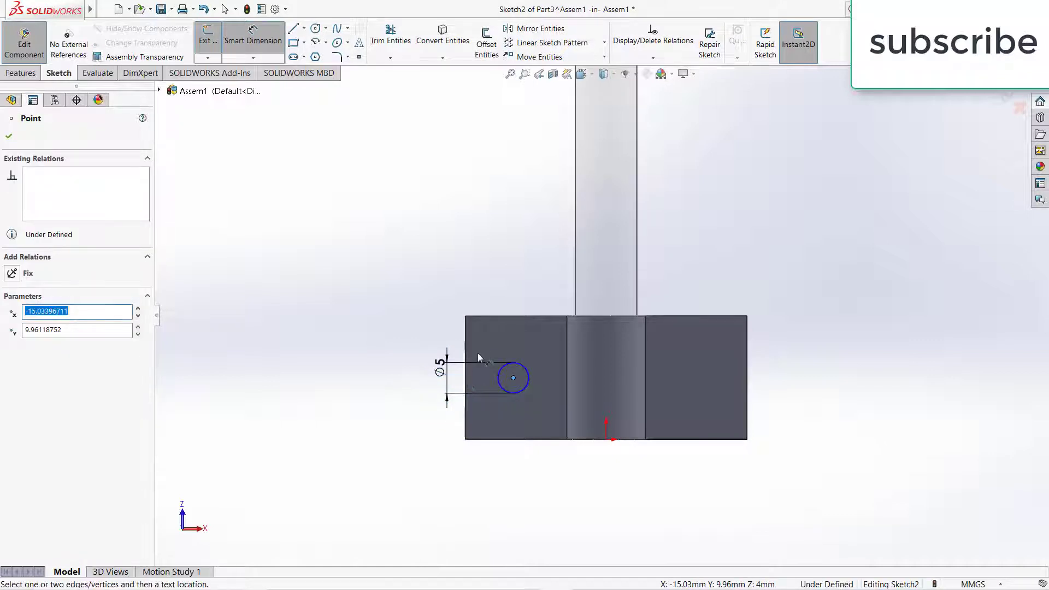
click(467, 343)
click(502, 278)
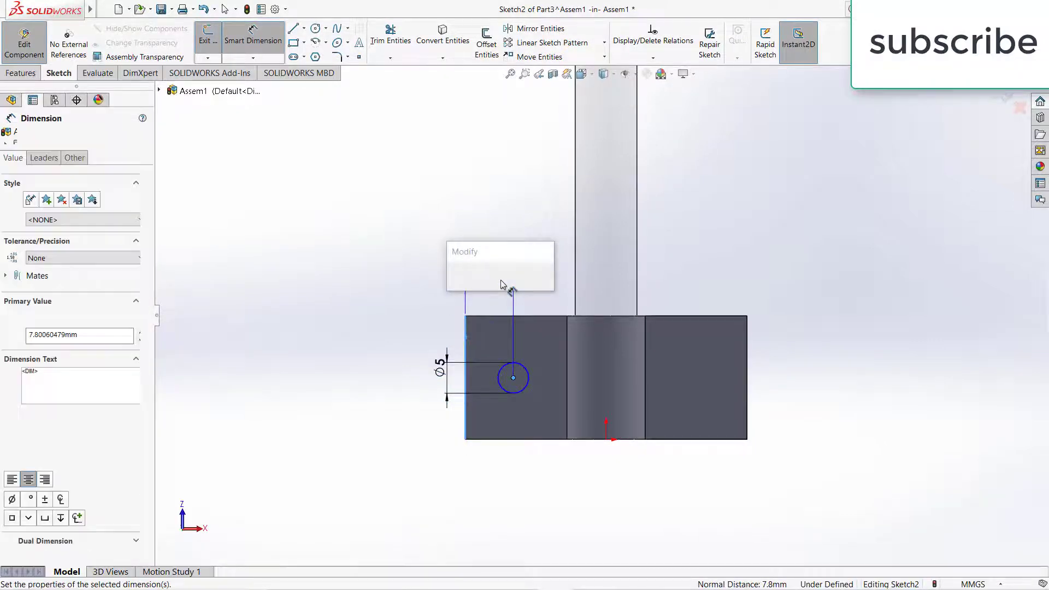
text(7)
key(Return)
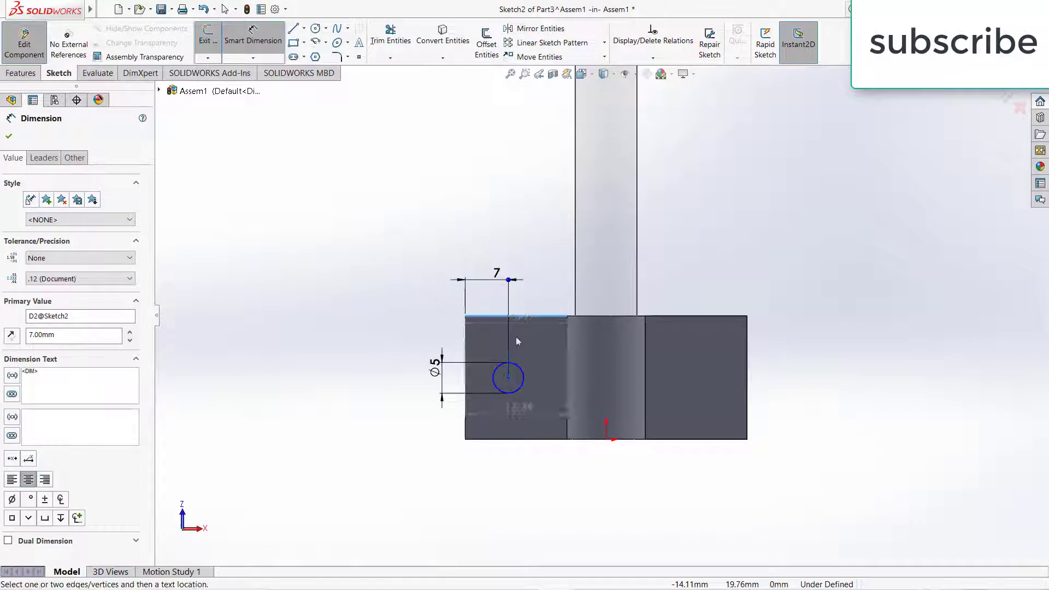
click(508, 378)
click(425, 382)
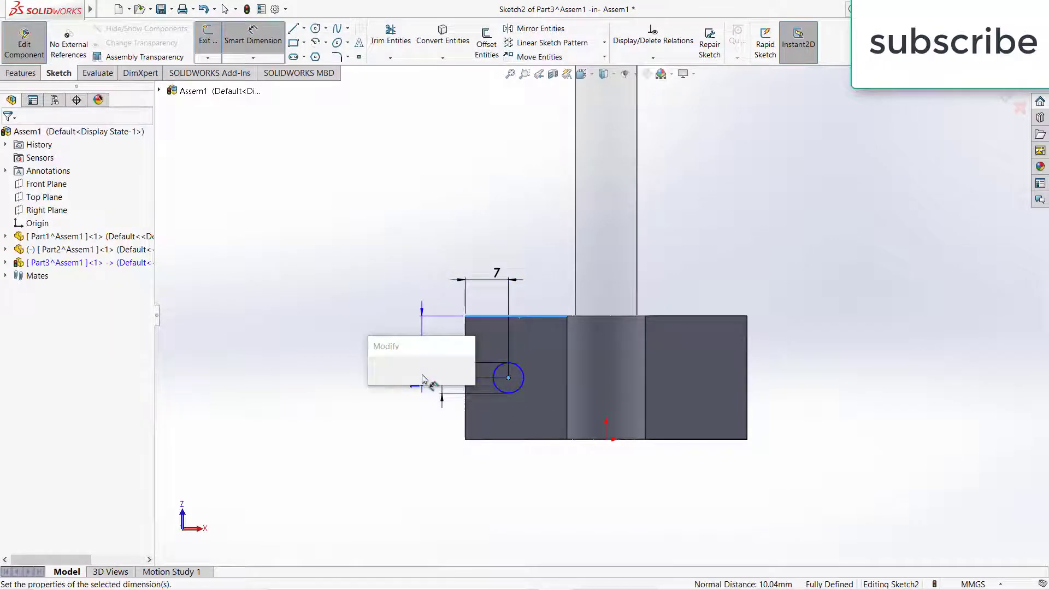
text(10.00mm)
key(Return)
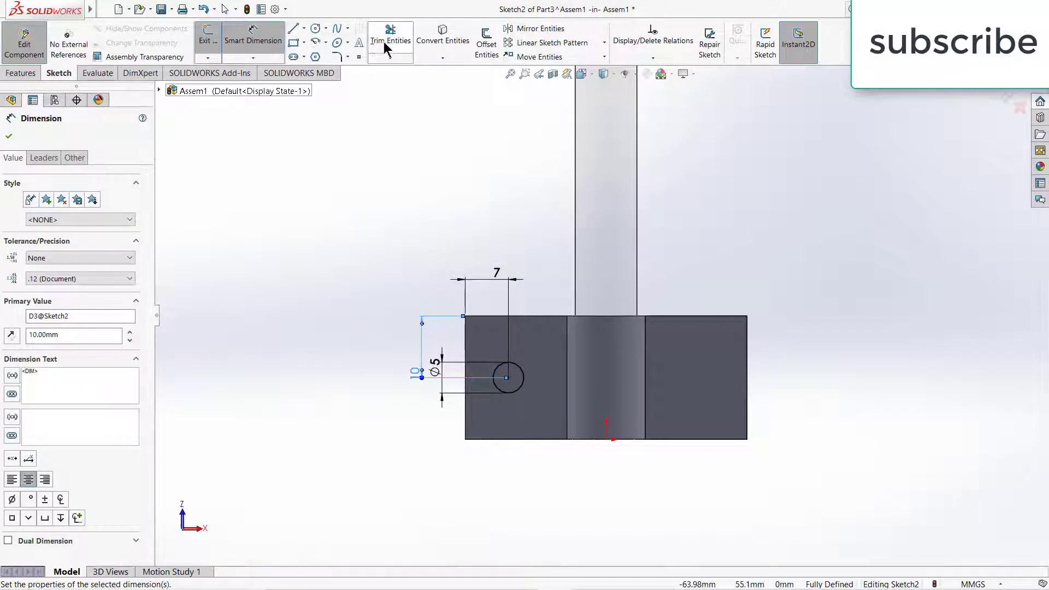
Sketch a vertical centerline from the origin to the top edge of the collar
click(313, 31)
click(304, 29)
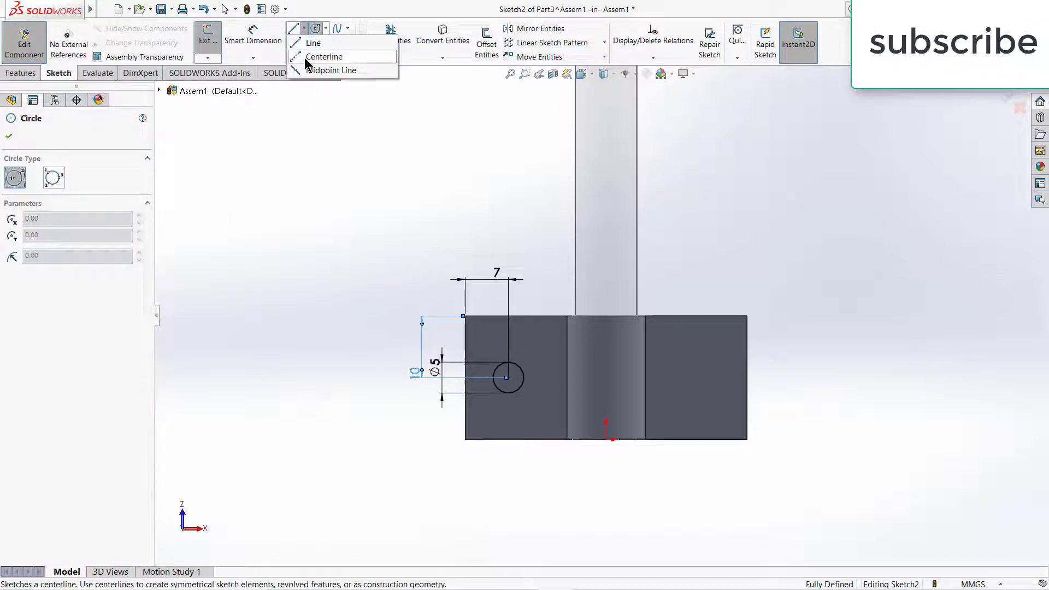
click(314, 51)
click(606, 439)
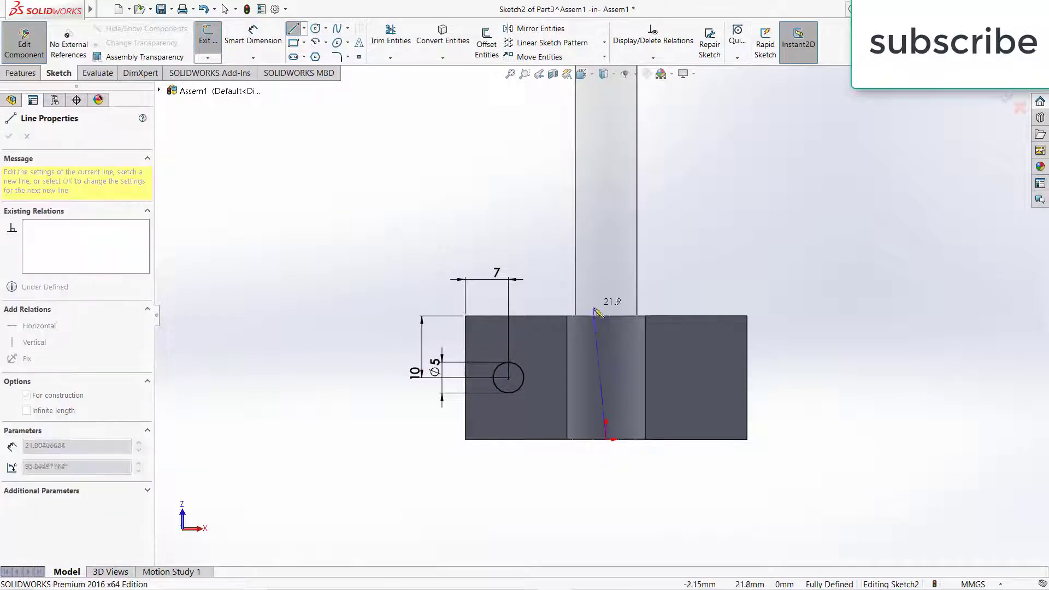
click(607, 316)
key(Escape)
key(Escape)
Mirror the 5 mm circle about the vertical centerline onto the opposite arm
click(488, 41)
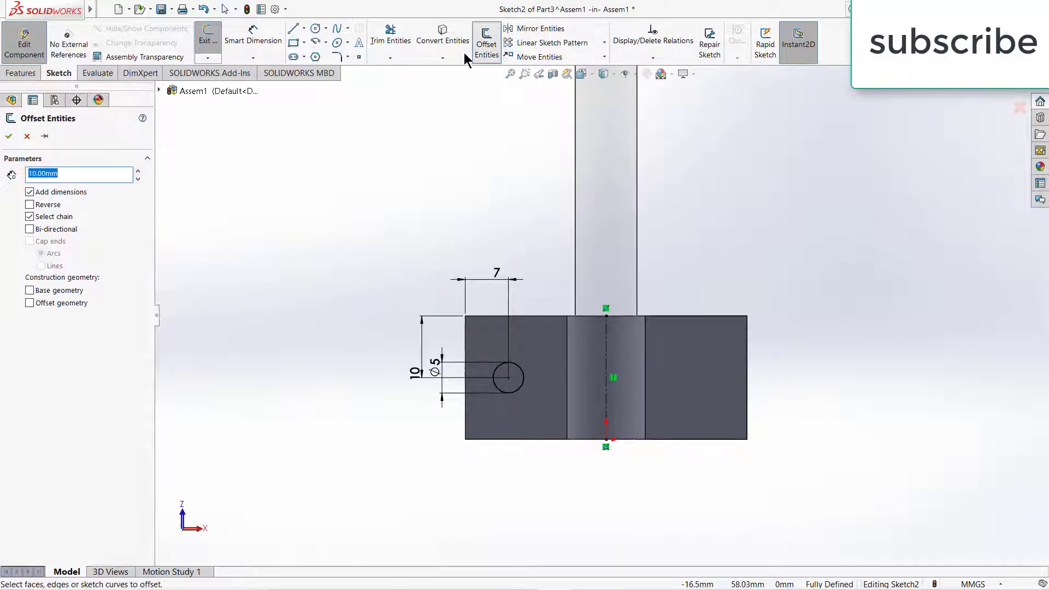
click(28, 138)
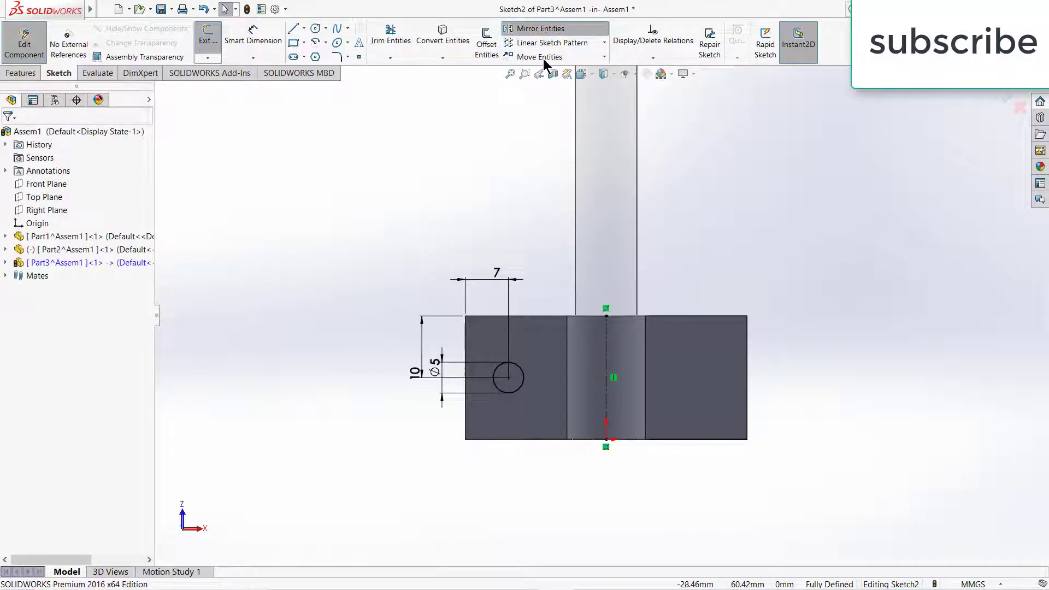
click(541, 30)
click(497, 389)
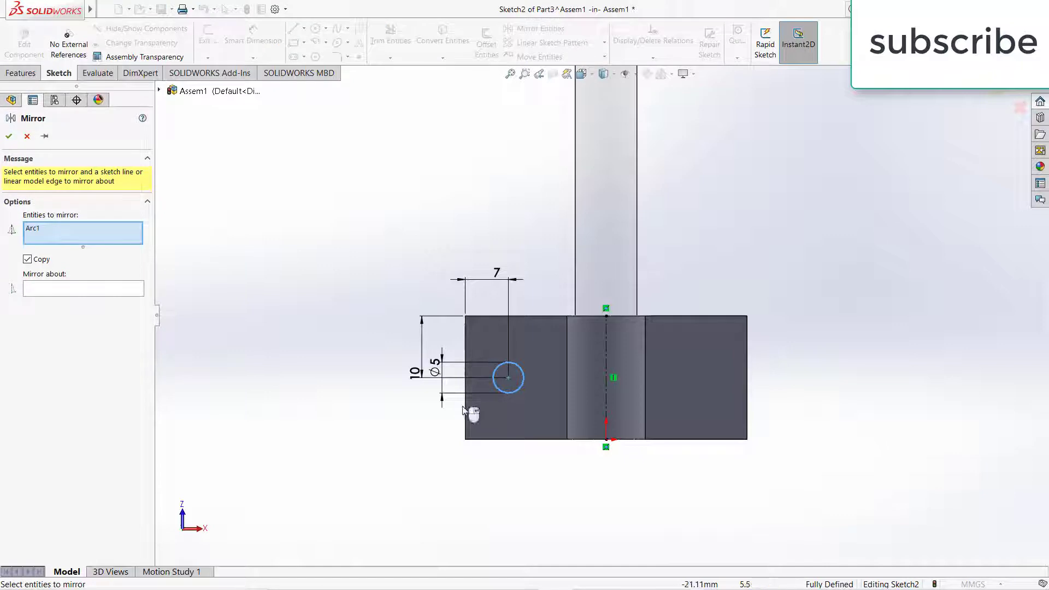
click(64, 294)
click(604, 371)
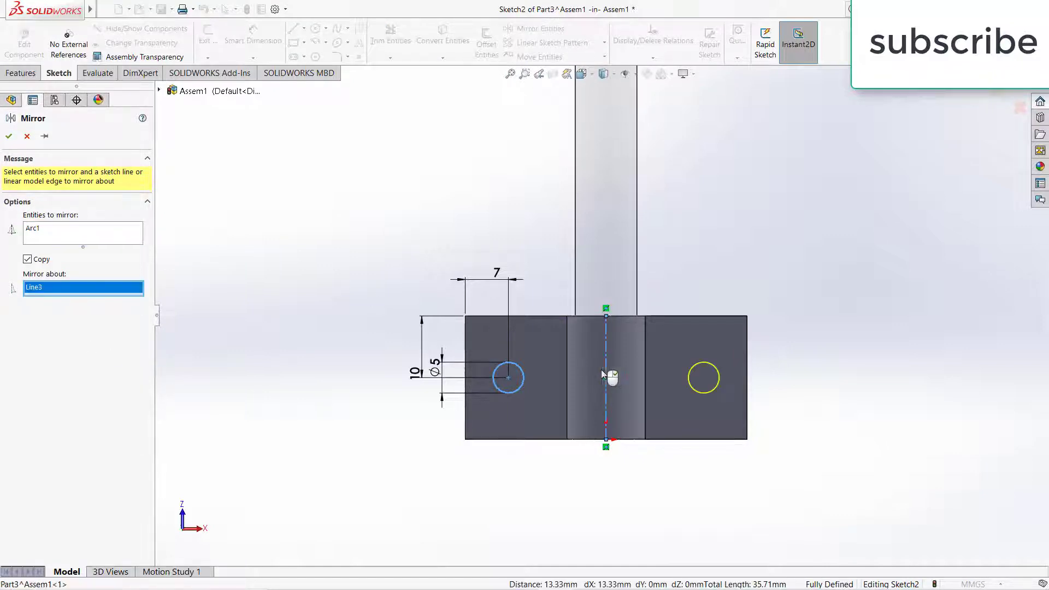
click(7, 136)
Extrude-cut both circles through the collar arms with the Through All end condition
click(21, 73)
click(379, 44)
click(98, 213)
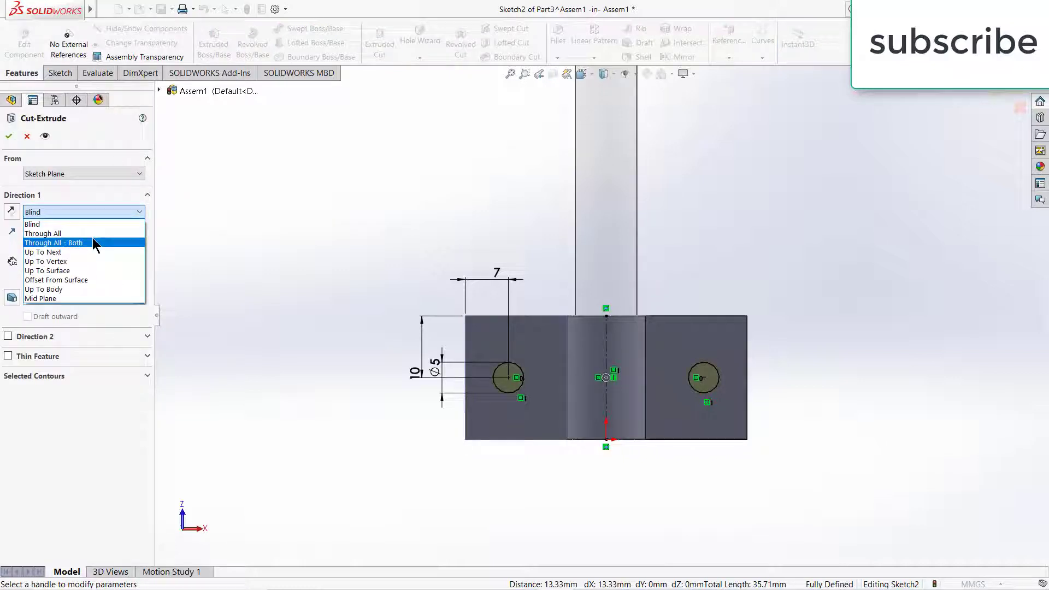
click(93, 243)
click(88, 212)
click(44, 233)
click(9, 137)
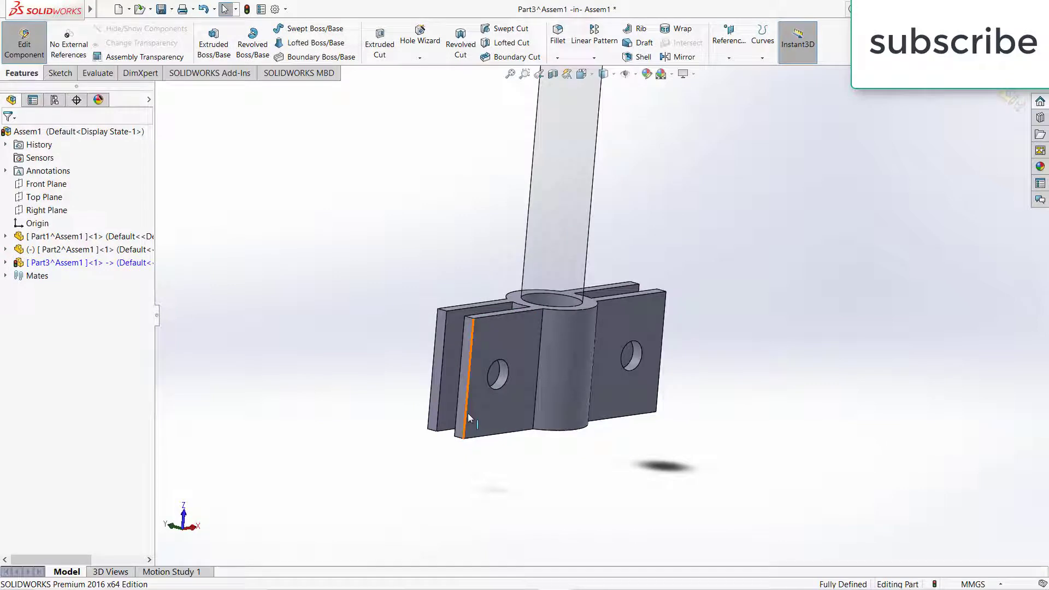
Round the eight outer corner edges of the four lower collar arms with a 10 mm fillet
click(559, 41)
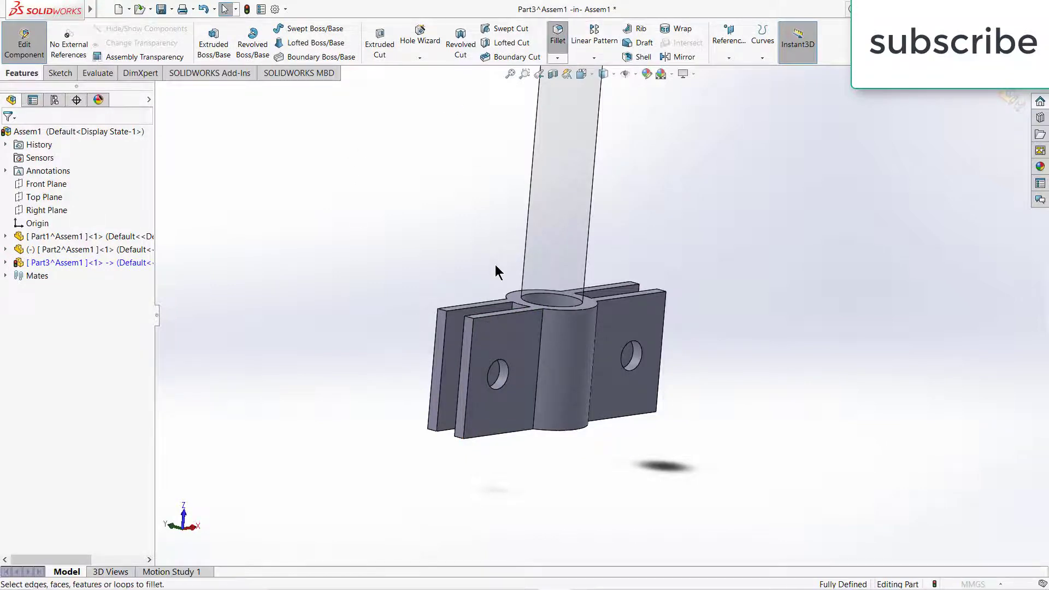
click(462, 321)
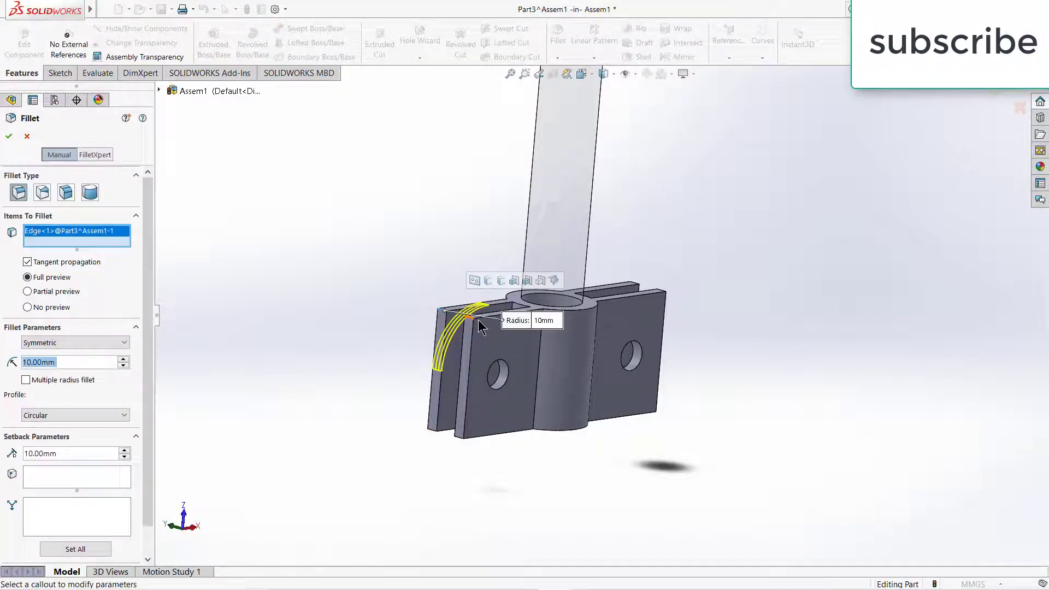
click(473, 323)
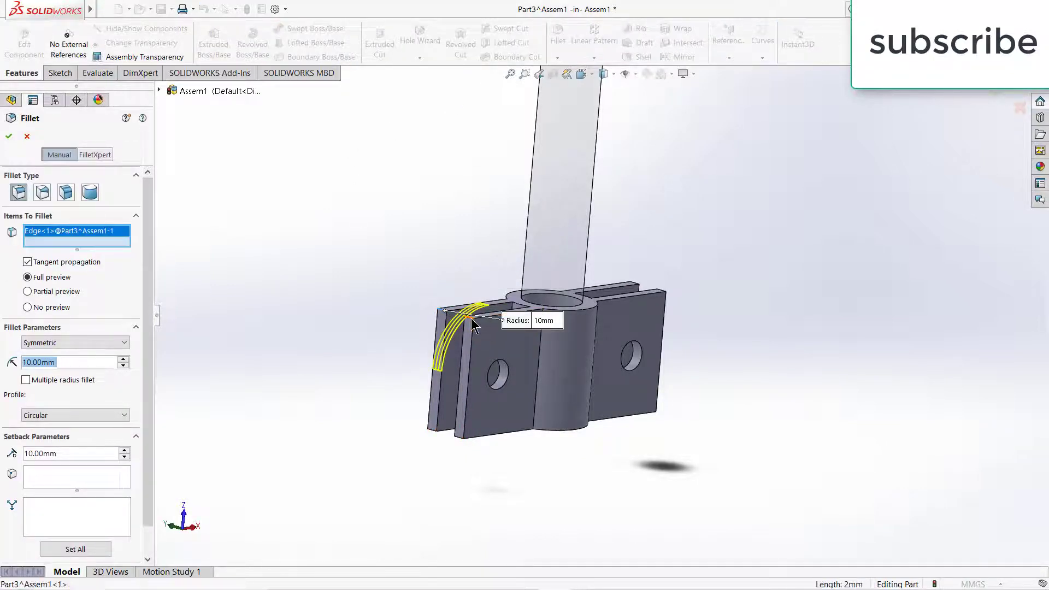
click(432, 432)
click(459, 441)
middle_drag(462, 440, 478, 411)
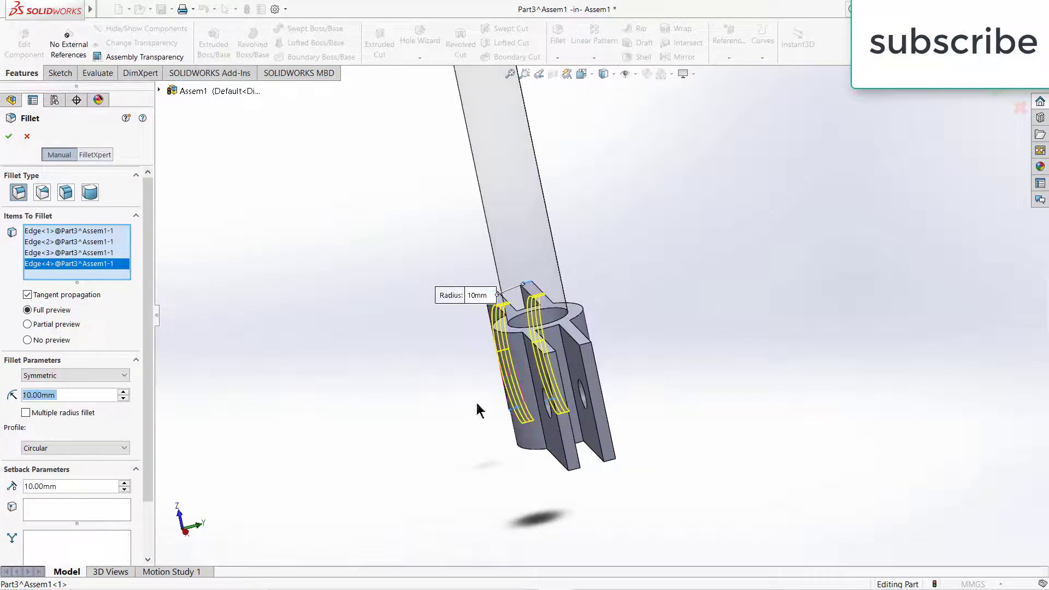
click(569, 349)
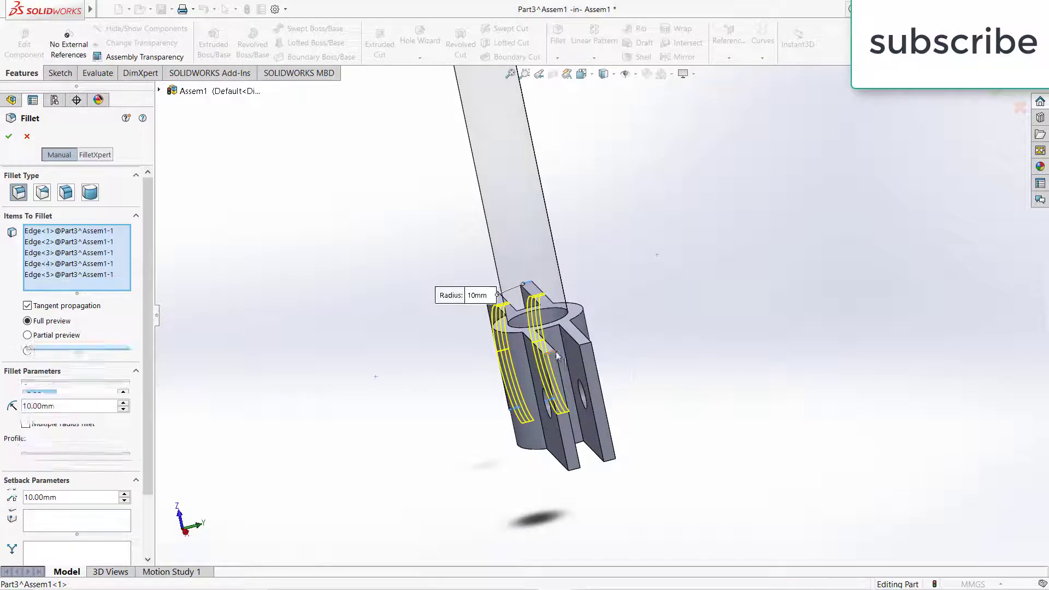
click(583, 346)
click(605, 462)
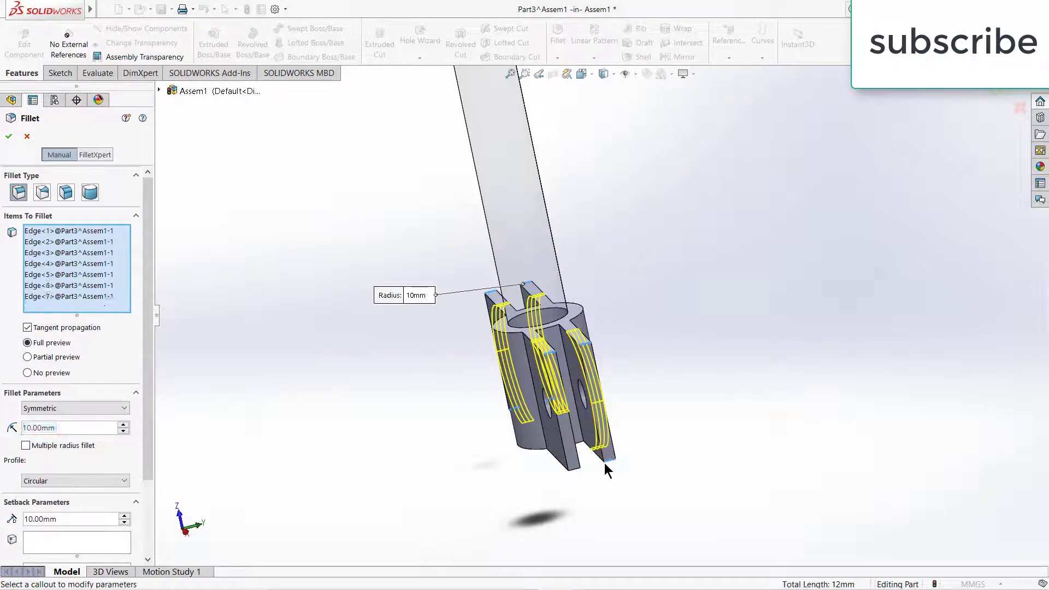
click(576, 473)
click(9, 137)
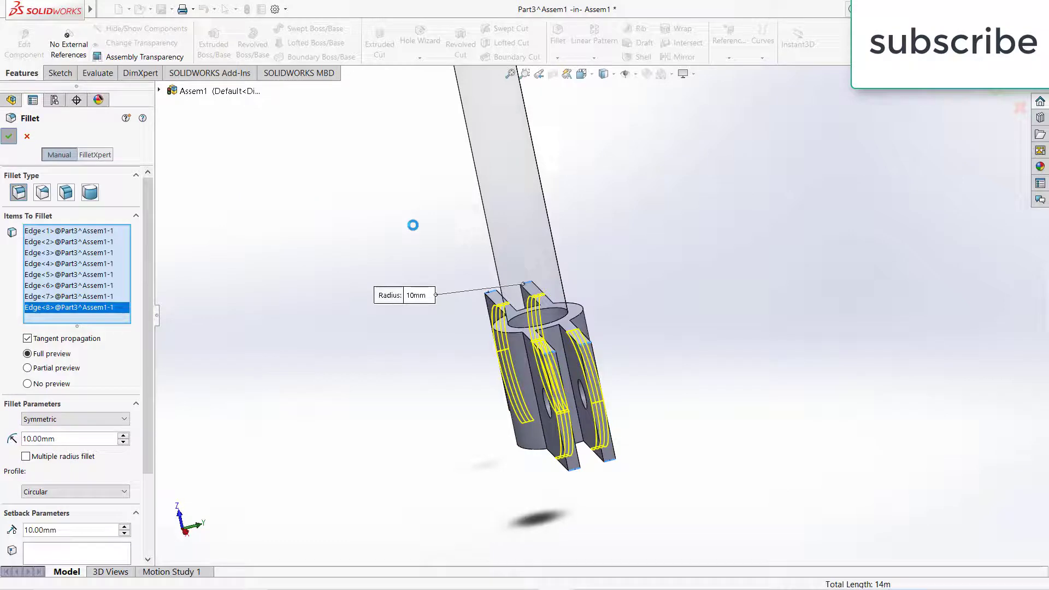
Finish editing the third part in context and return to the assembly
scroll(606, 303, up, 3)
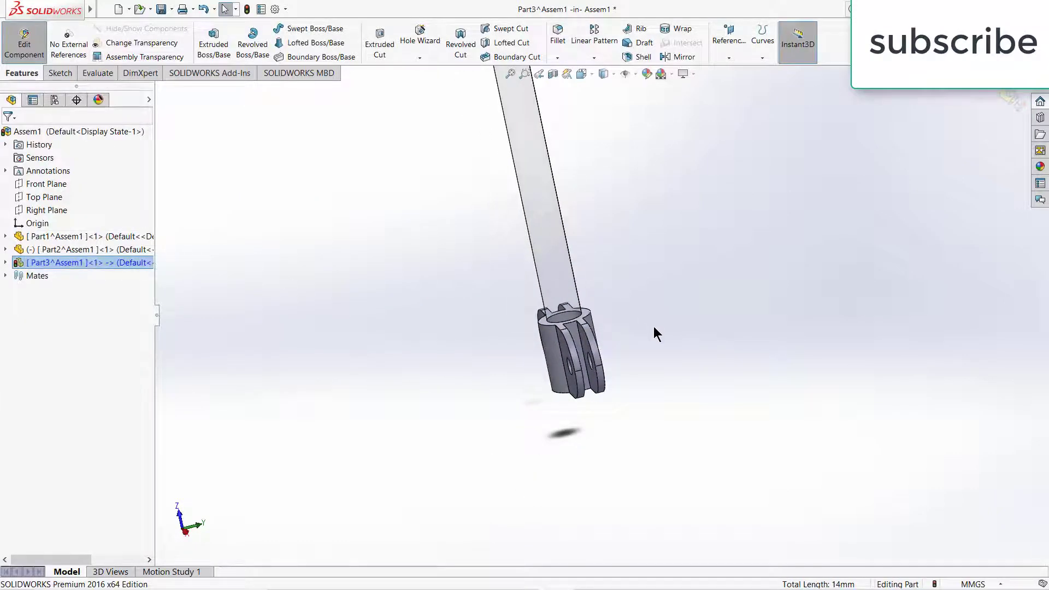
scroll(654, 327, up, 9)
middle_drag(671, 314, 741, 271)
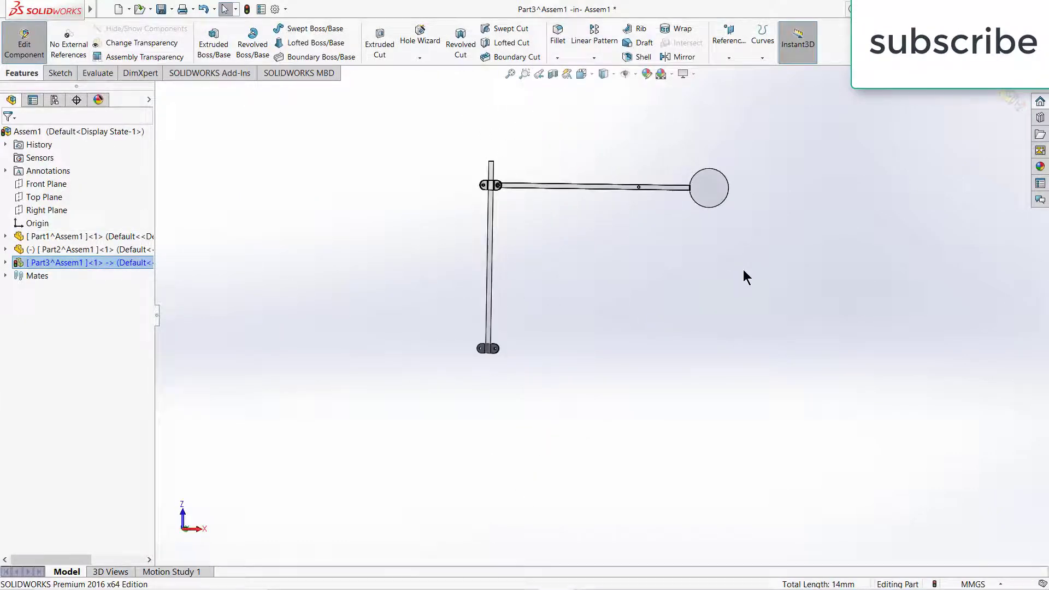
click(1008, 98)
Expand the third part's contents in the feature tree
scroll(399, 383, down, 5)
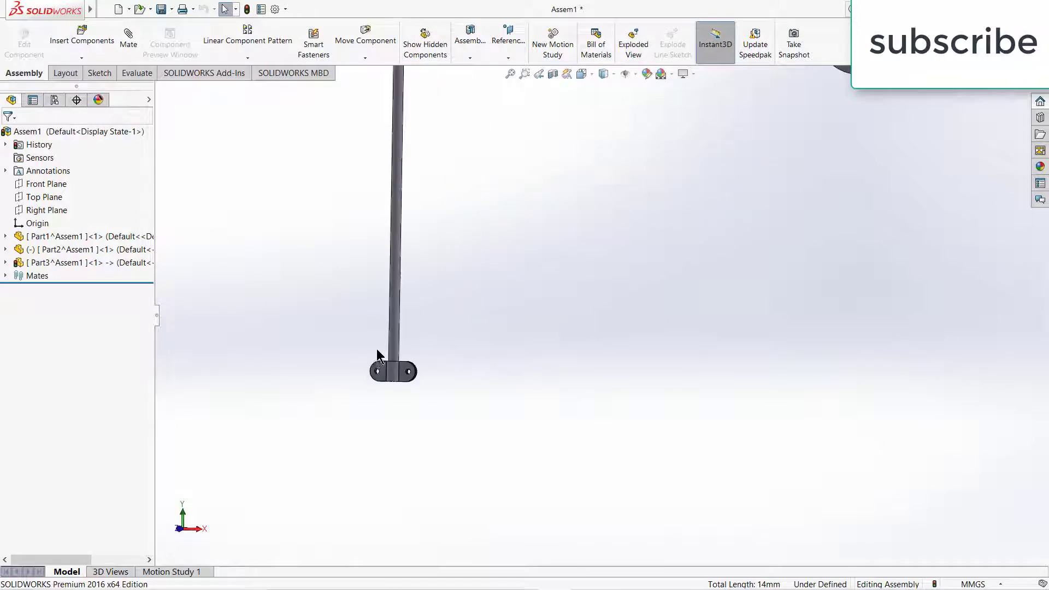
click(5, 263)
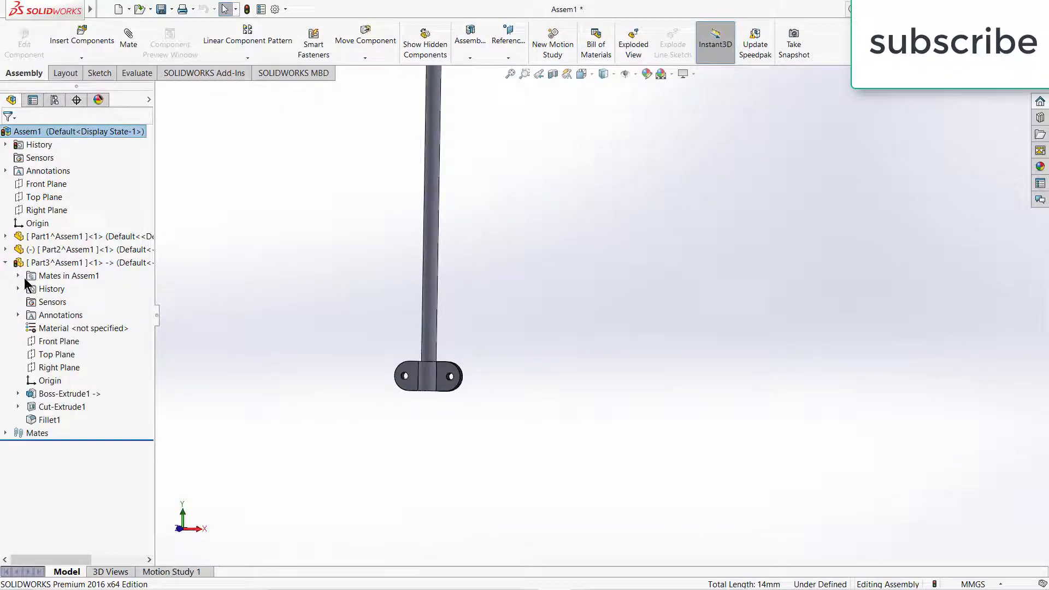
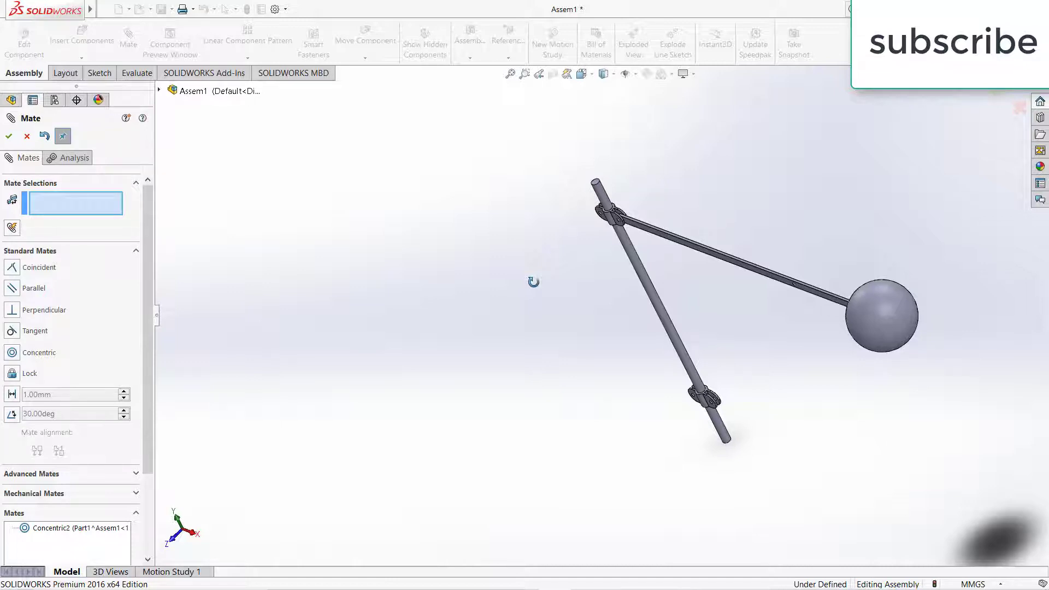
Finish mating and insert a new fourth part in the context of the assembly
middle_drag(708, 307, 736, 284)
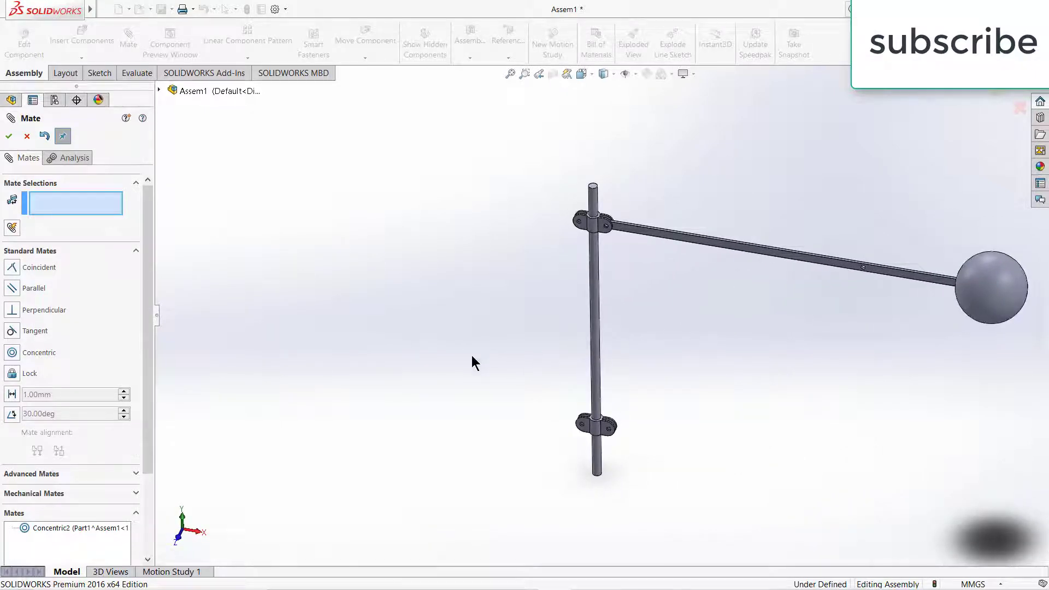
click(9, 137)
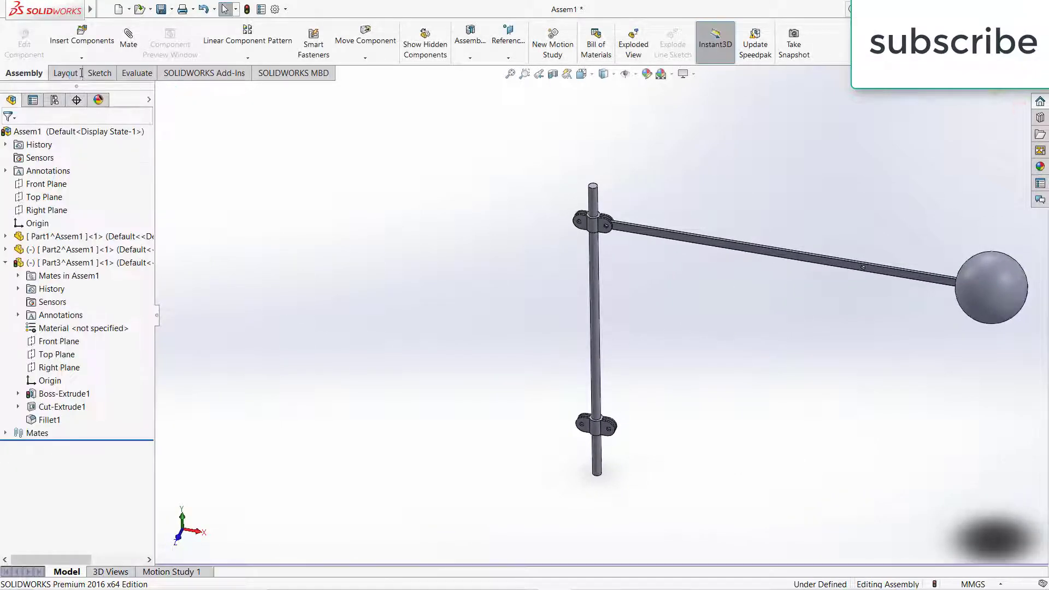
click(82, 57)
click(88, 84)
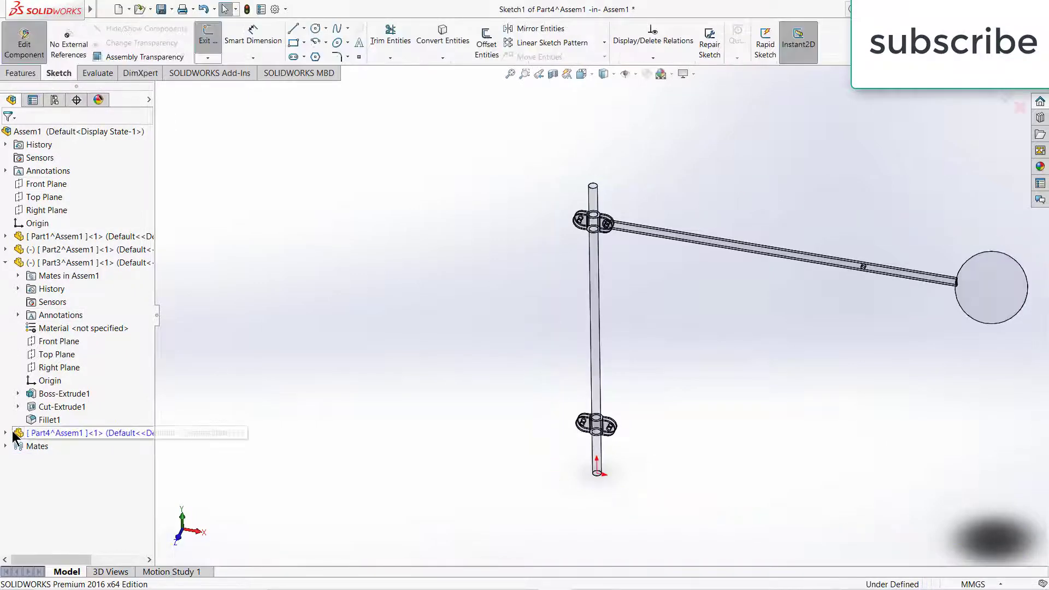
Sketch a horizontal straight slot from the origin on the fourth part's Front Plane, about 360 mm between centres and 31 mm wide
click(56, 484)
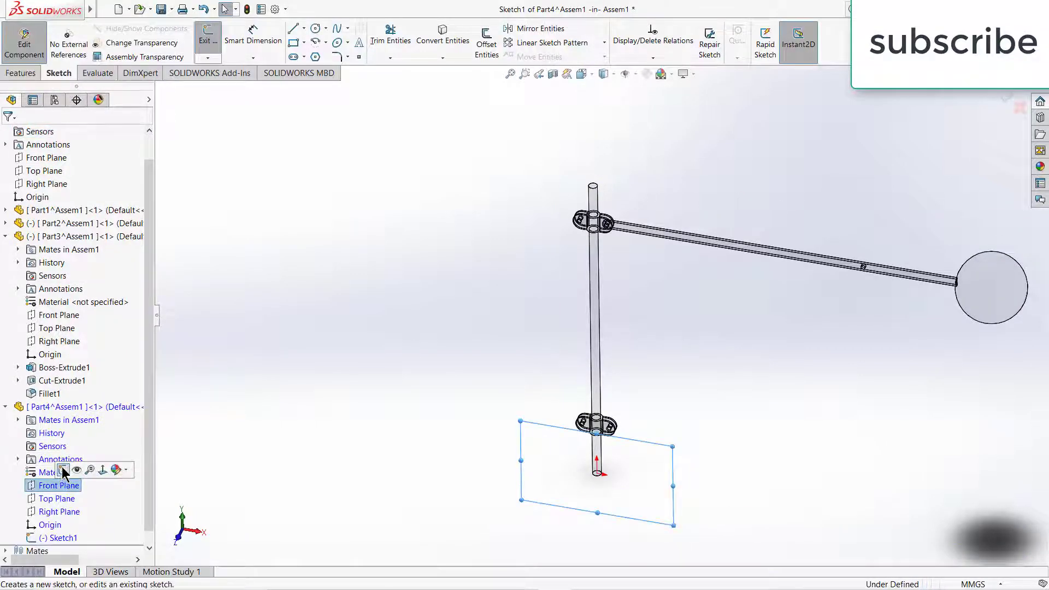
click(62, 470)
key(ctrl+1)
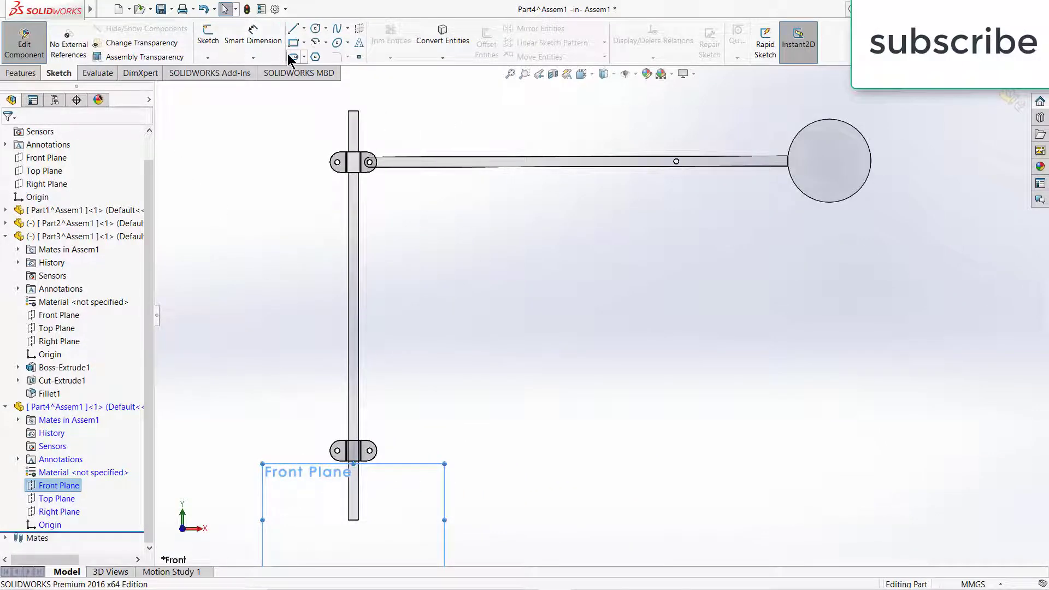
click(214, 25)
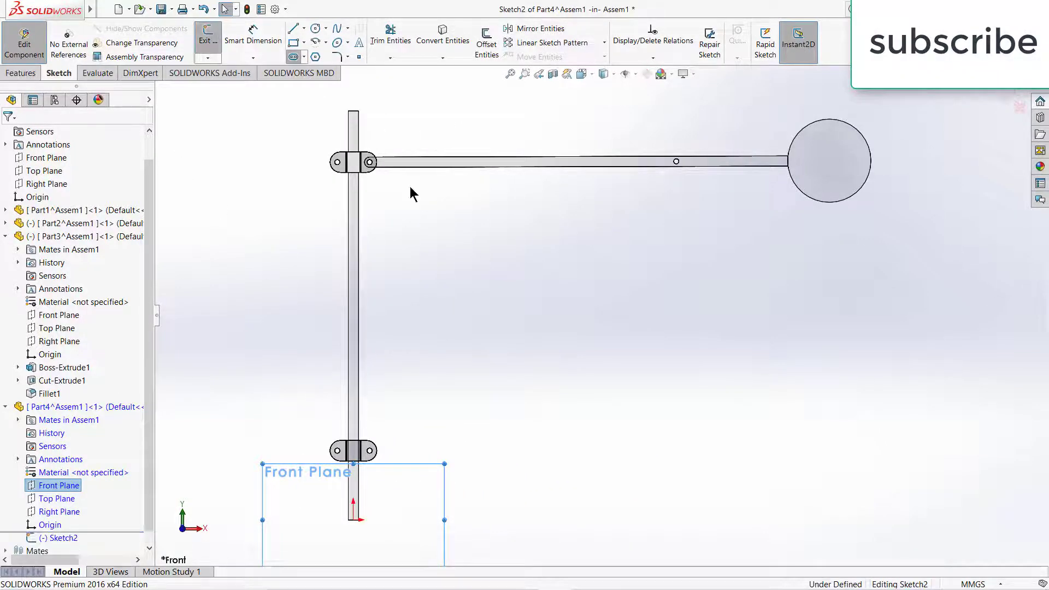
click(354, 520)
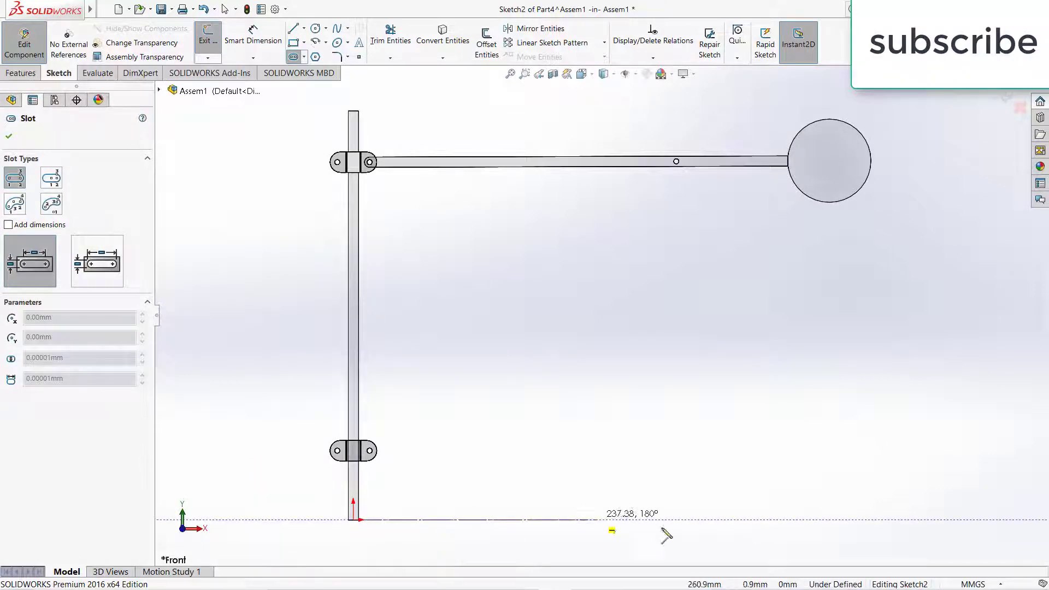
click(722, 519)
click(717, 504)
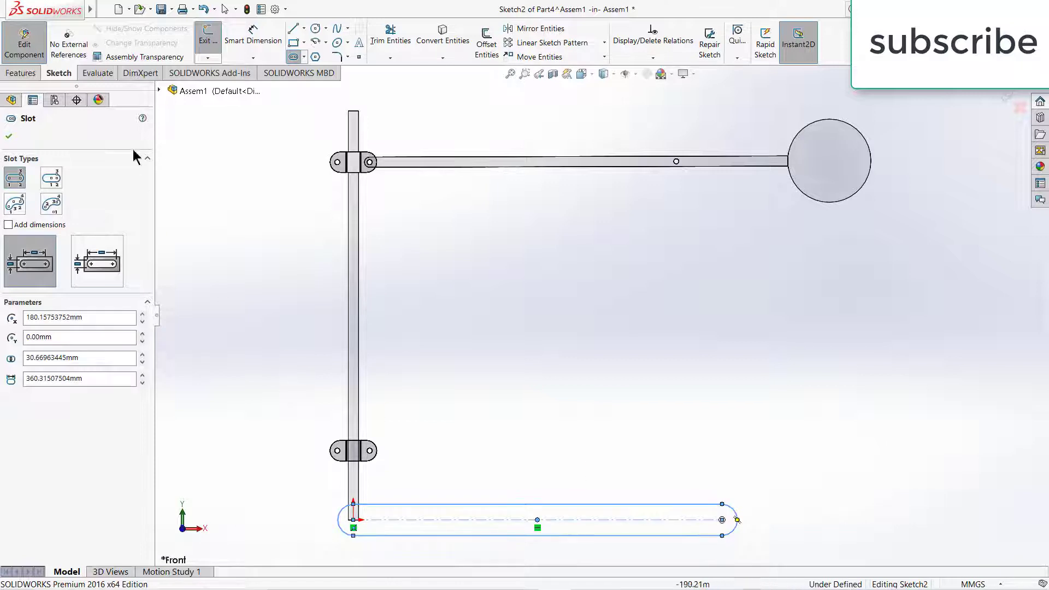
Sketch a circle at each slot end centre, about 7 mm radius at the origin and 8.3 mm at the far end
click(316, 29)
scroll(377, 536, down, 4)
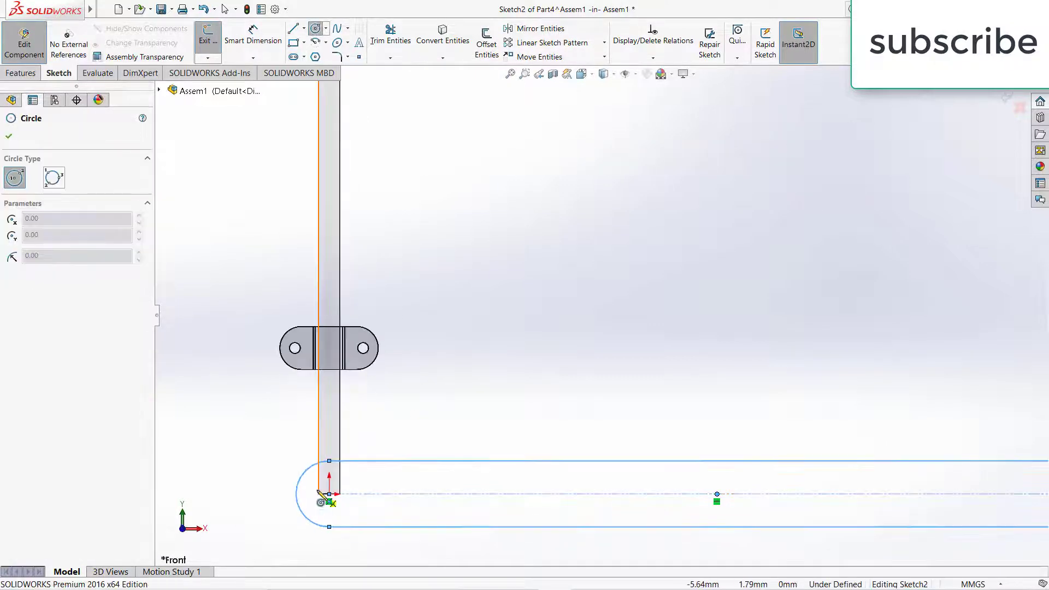
click(329, 494)
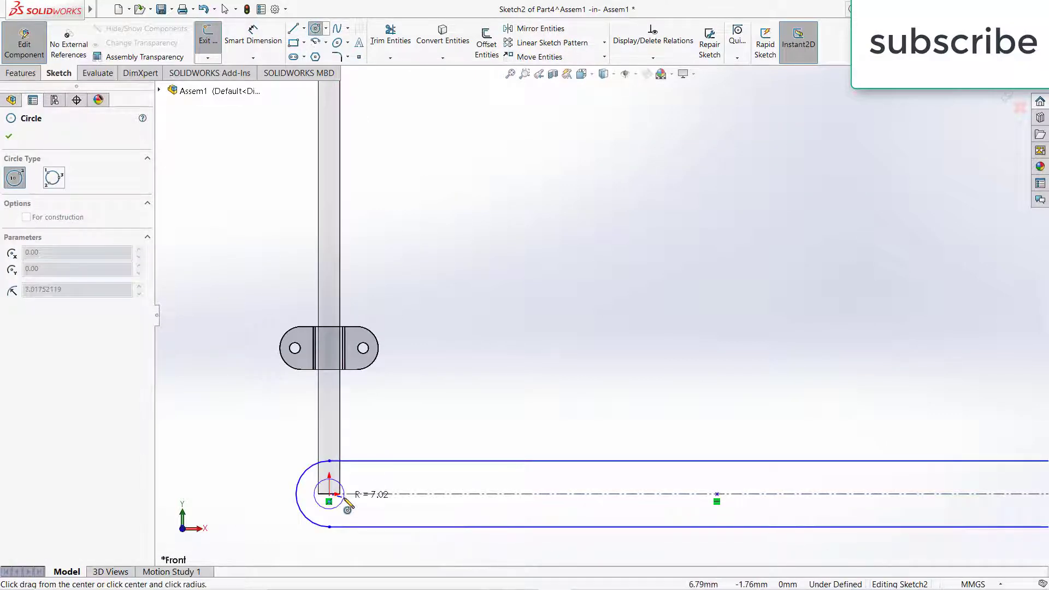
click(341, 504)
scroll(1016, 515, up, 3)
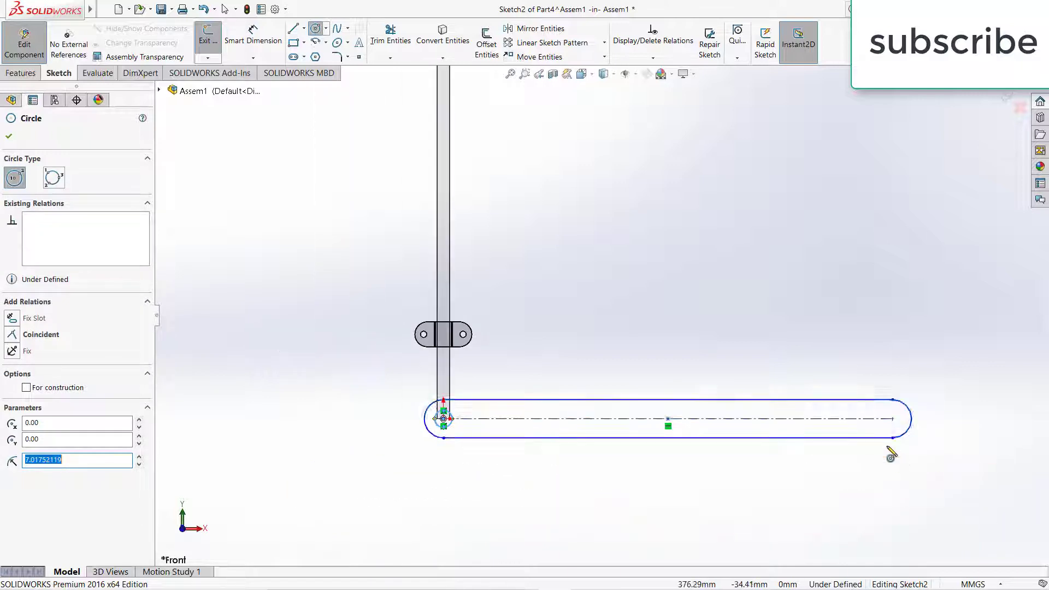
click(893, 419)
click(902, 421)
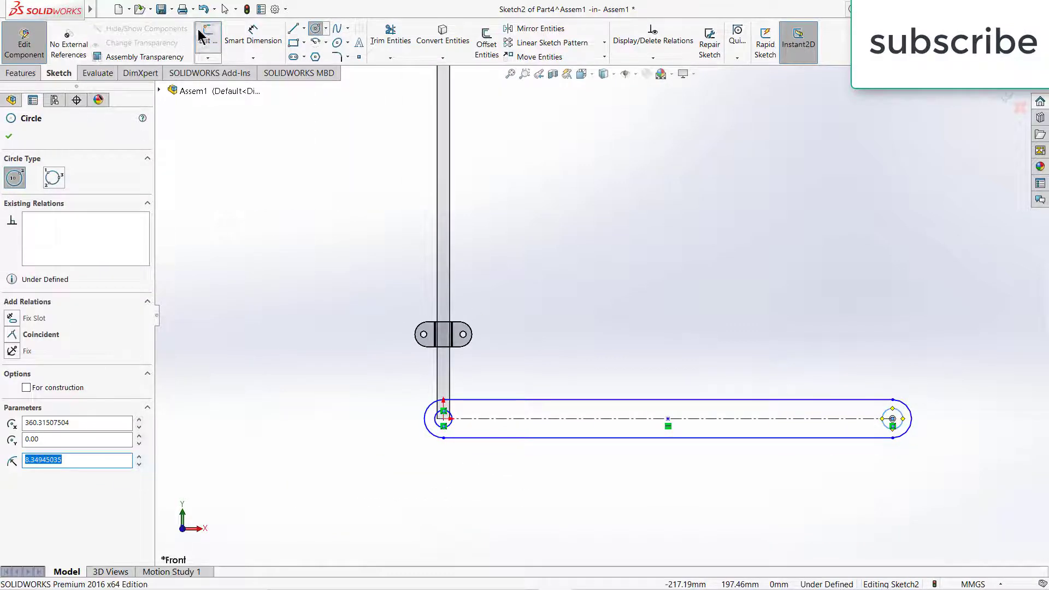
key(Escape)
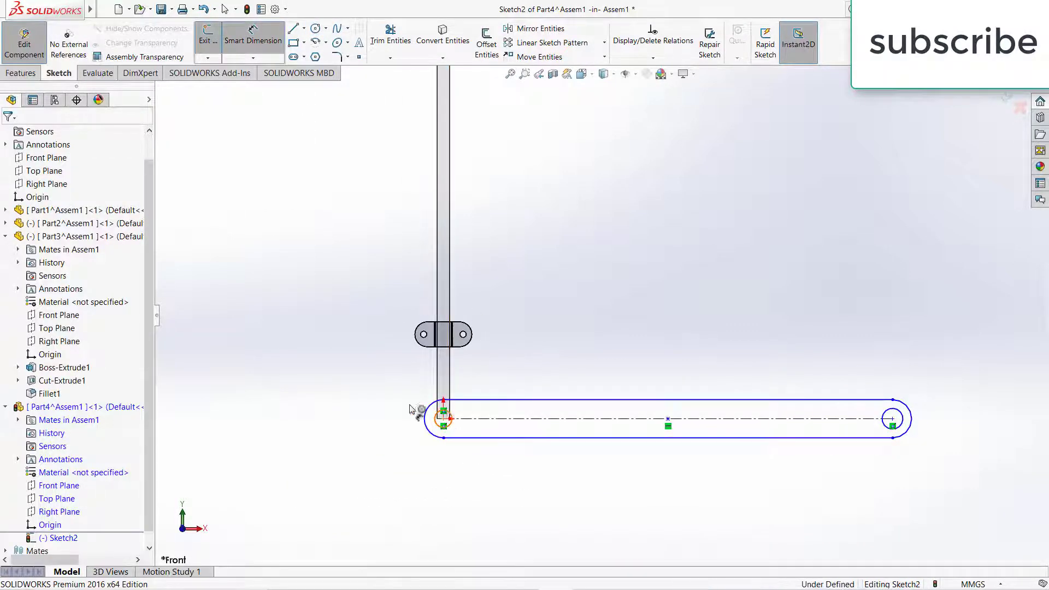
Dimension both end circles of the slot to a diameter of 5 mm
click(411, 409)
click(388, 412)
text(5)
key(Return)
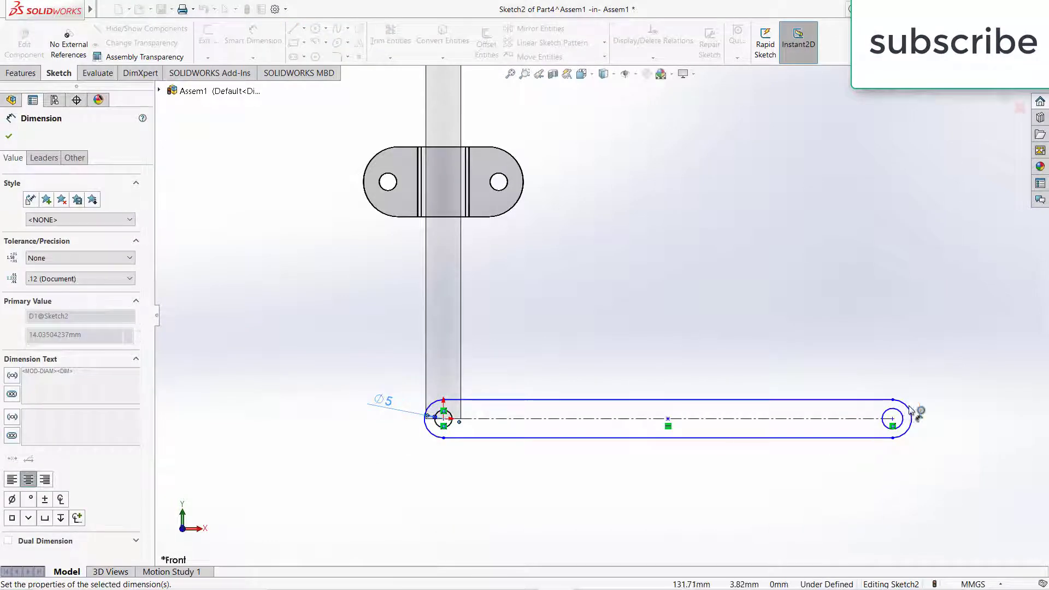
click(902, 415)
click(966, 394)
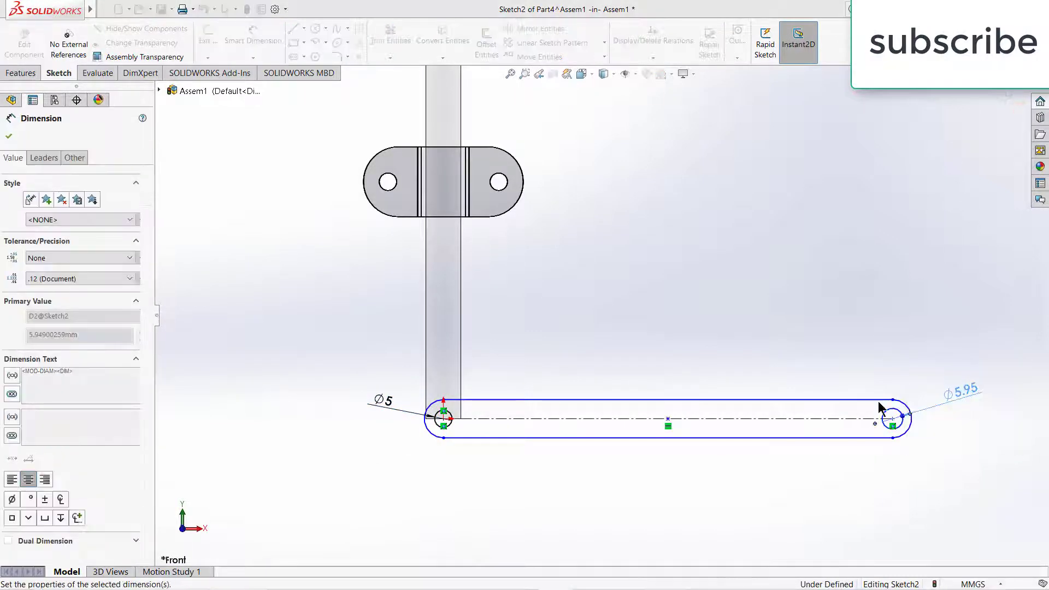
text(5)
key(Return)
Dimension the slot's centre-to-centre length as 320 mm
click(771, 418)
click(772, 371)
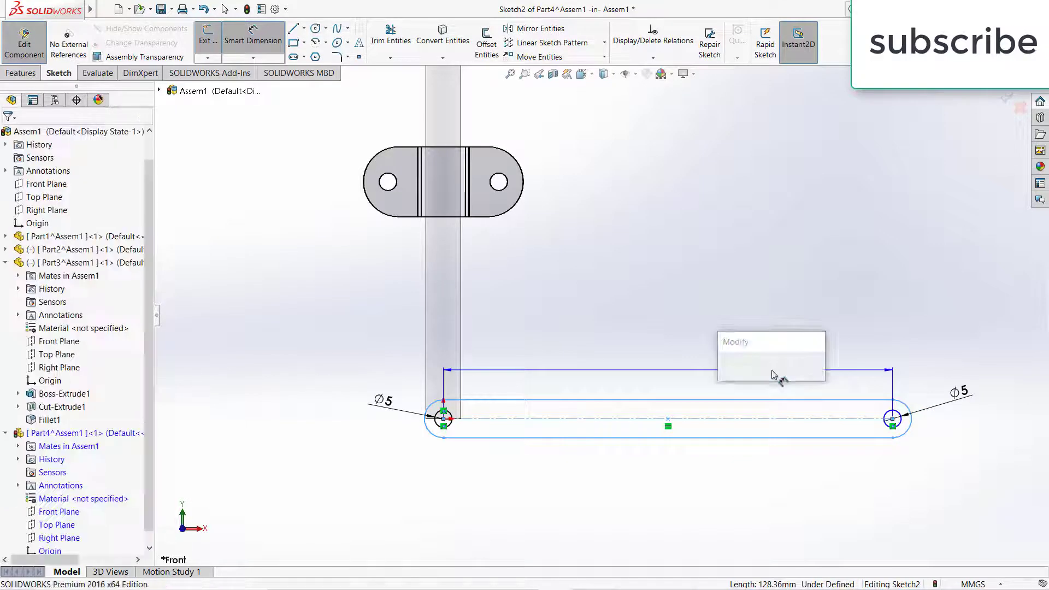
text(320)
key(Return)
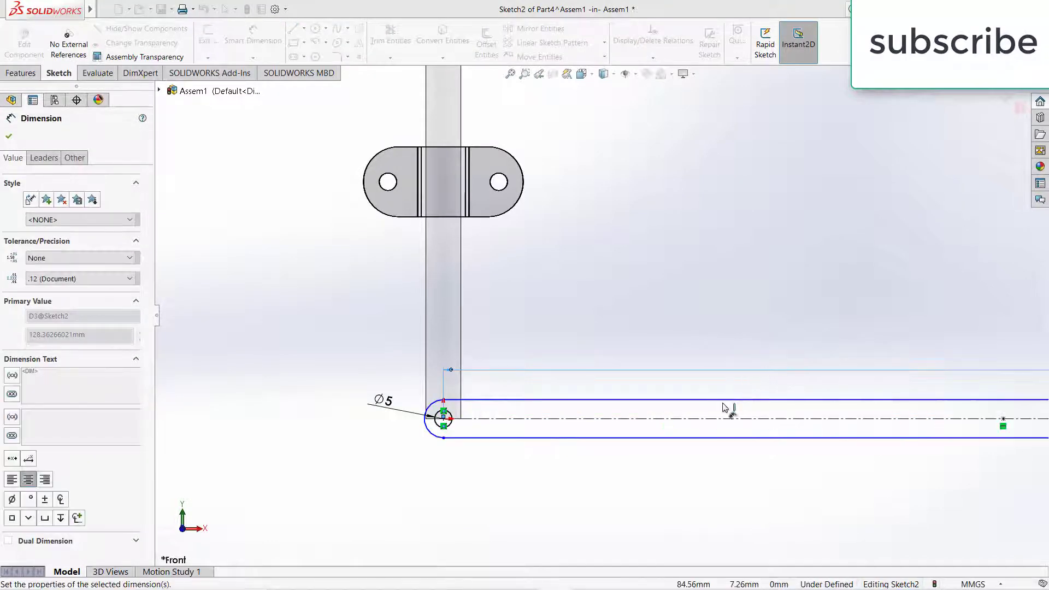
scroll(732, 414, up, 6)
scroll(732, 414, up, 2)
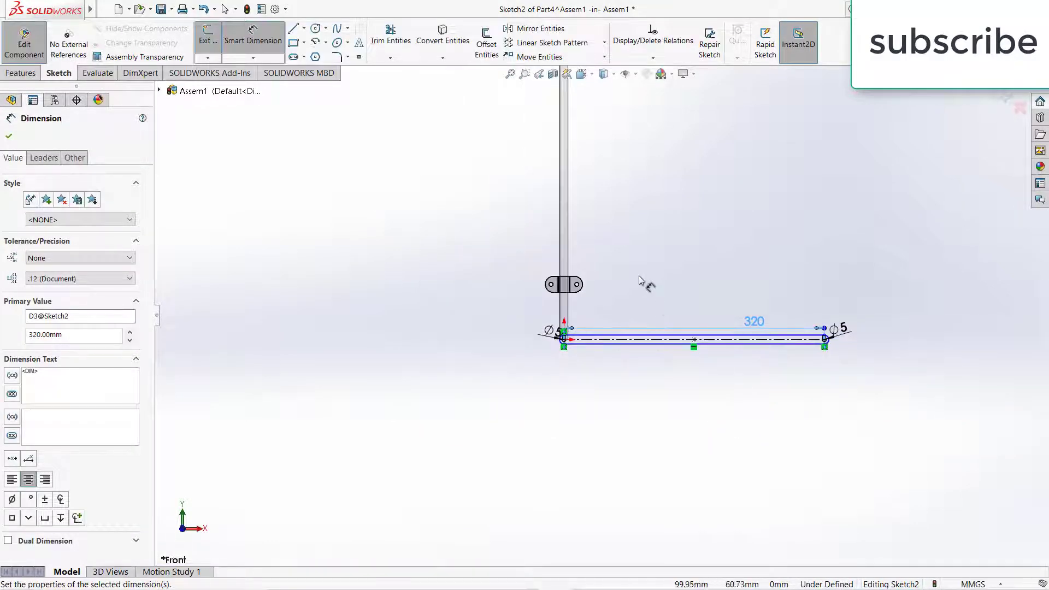
scroll(638, 278, up, 2)
scroll(638, 298, down, 4)
scroll(638, 317, up, 1)
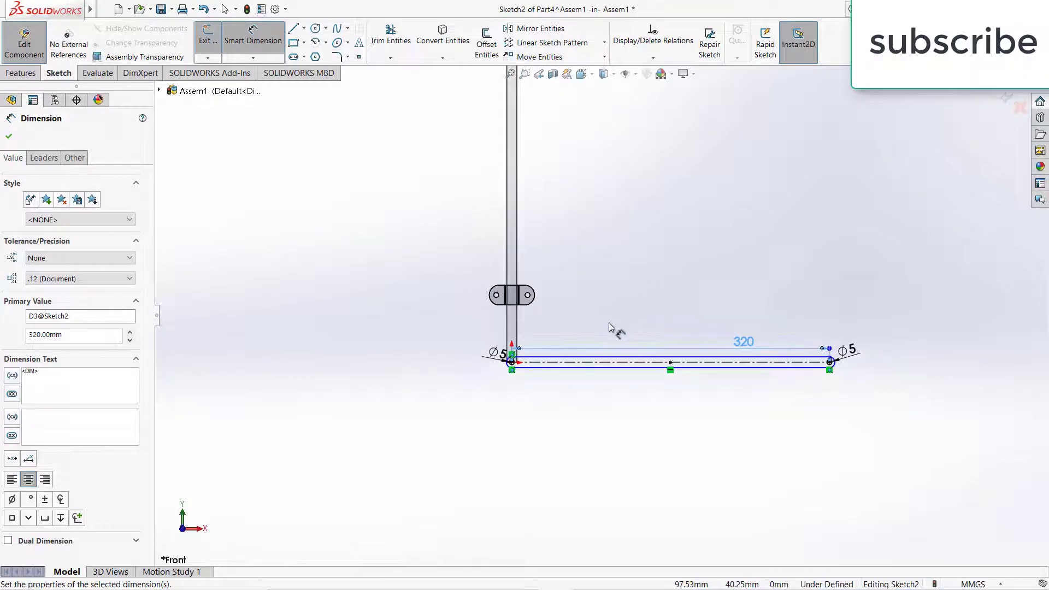
scroll(610, 324, up, 2)
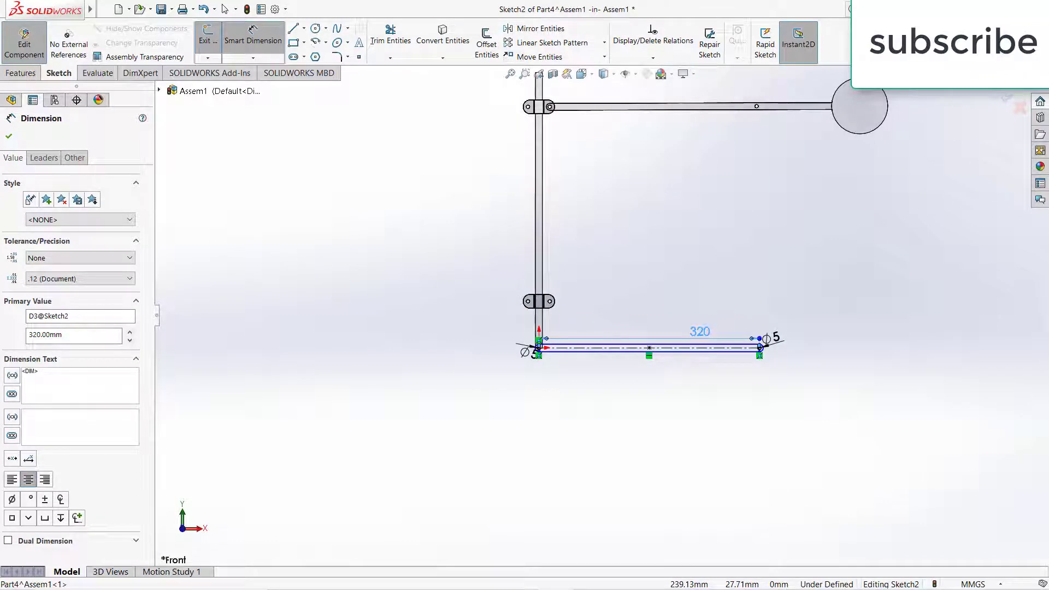
Set the slot's centre-to-centre length to 150 mm
double_click(694, 331)
text(2)
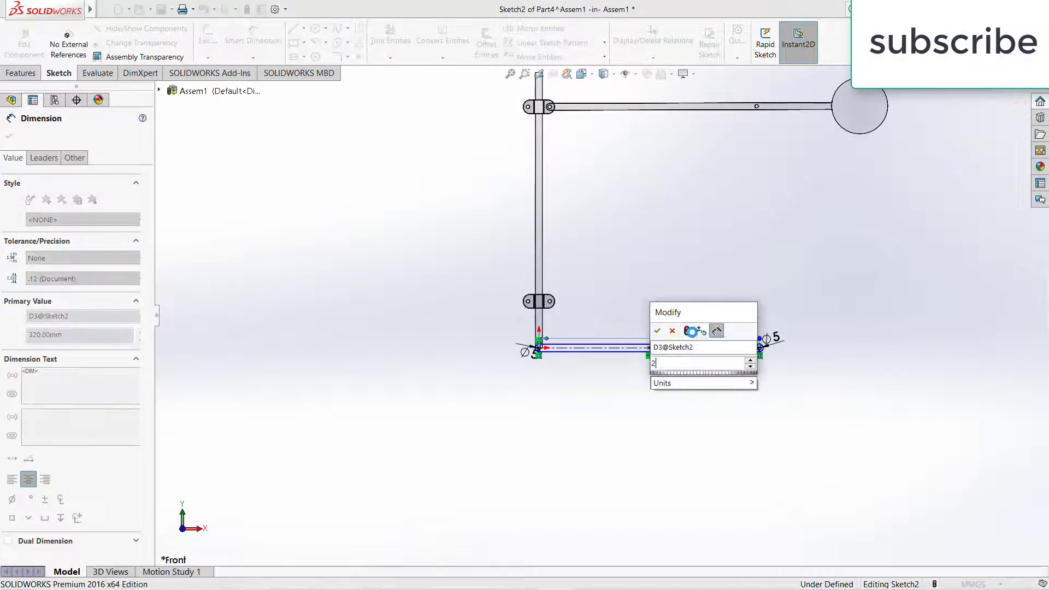
key(BackSpace)
text(150)
key(Return)
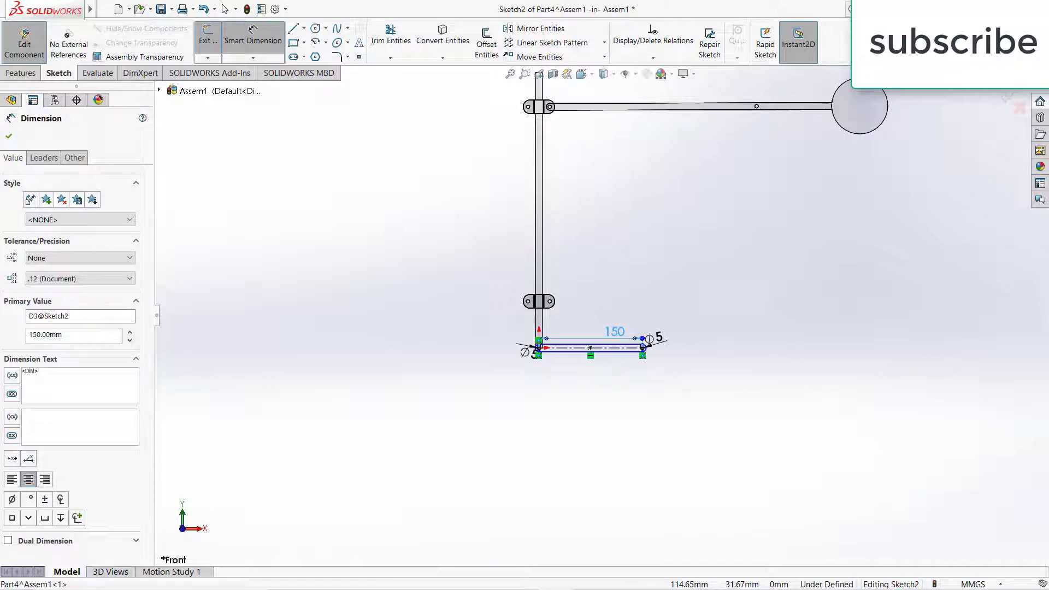
Set the slot's centre-to-centre length to 200 mm
double_click(615, 331)
text(200)
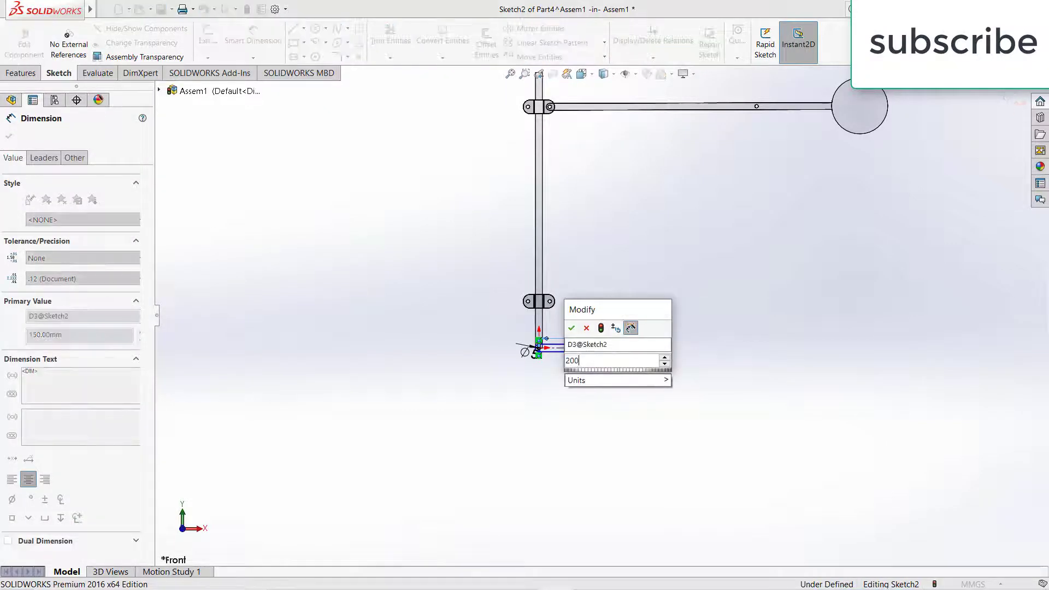
key(Return)
Dimension the overall width of the slot as 10 mm
scroll(592, 355, down, 2)
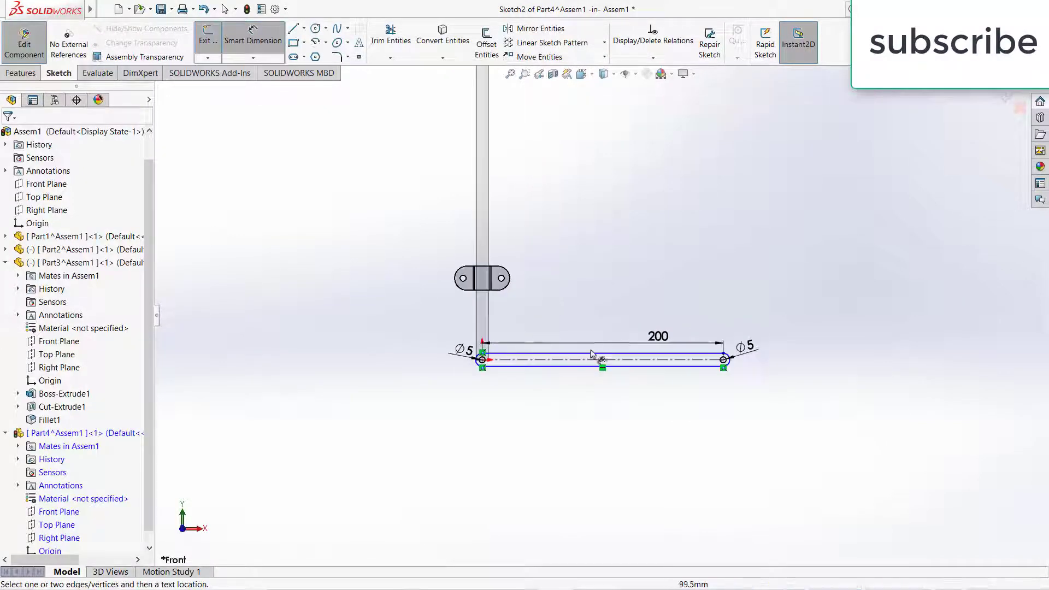
scroll(592, 354, down, 3)
click(498, 378)
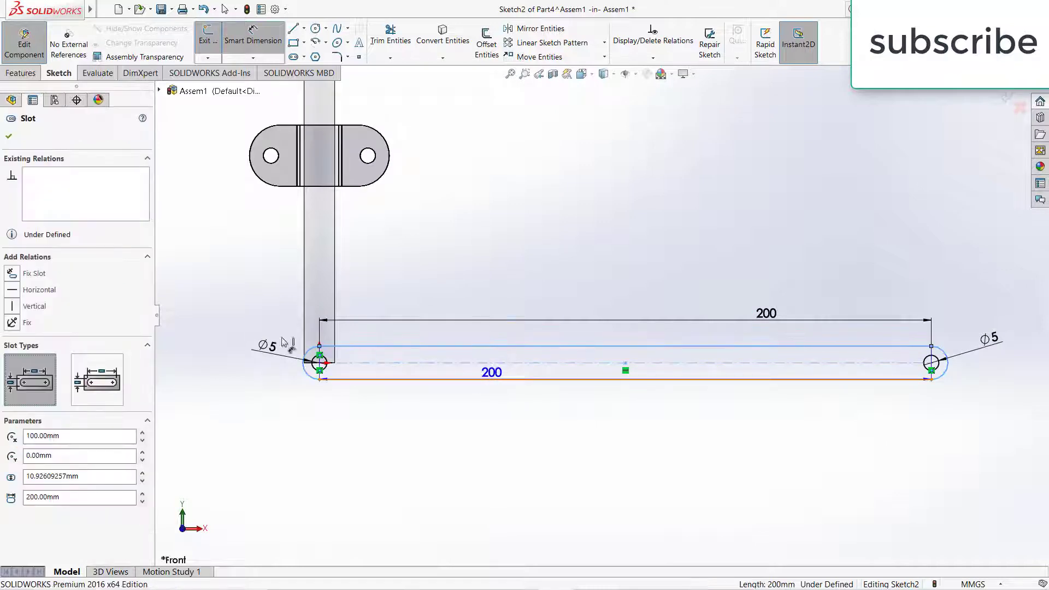
click(306, 350)
click(222, 361)
text(10)
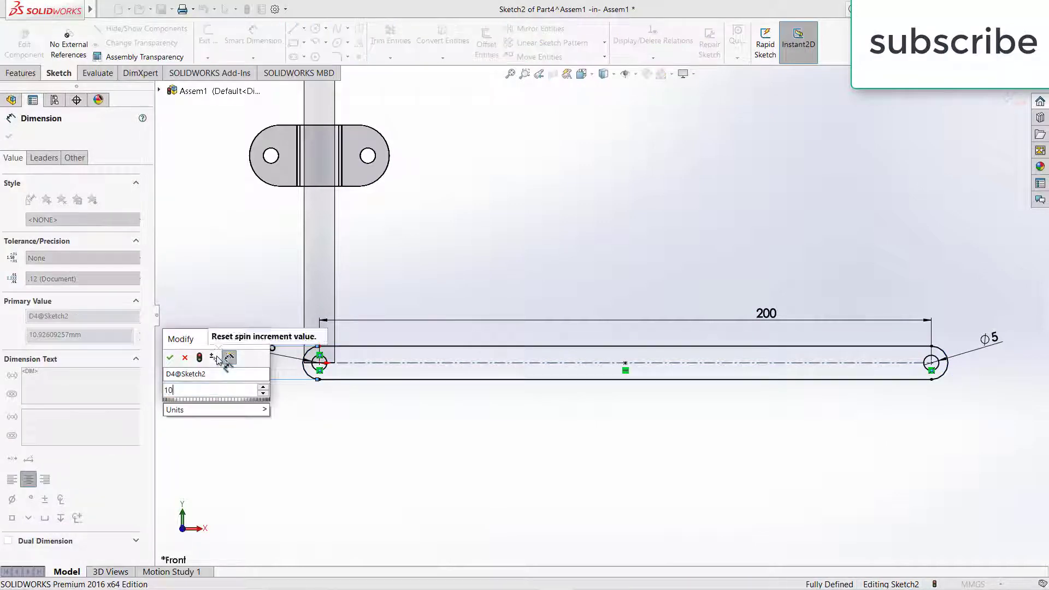
key(Return)
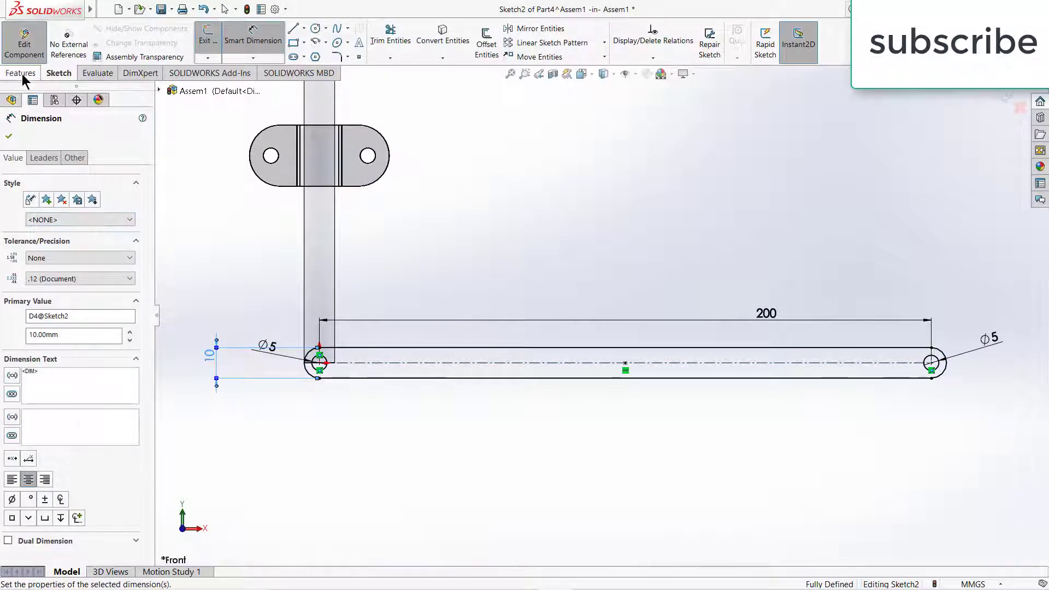
Extrude the slot profile with its two holes as a boss, using the Mid Plane end condition and a 2 mm depth
click(23, 76)
click(203, 49)
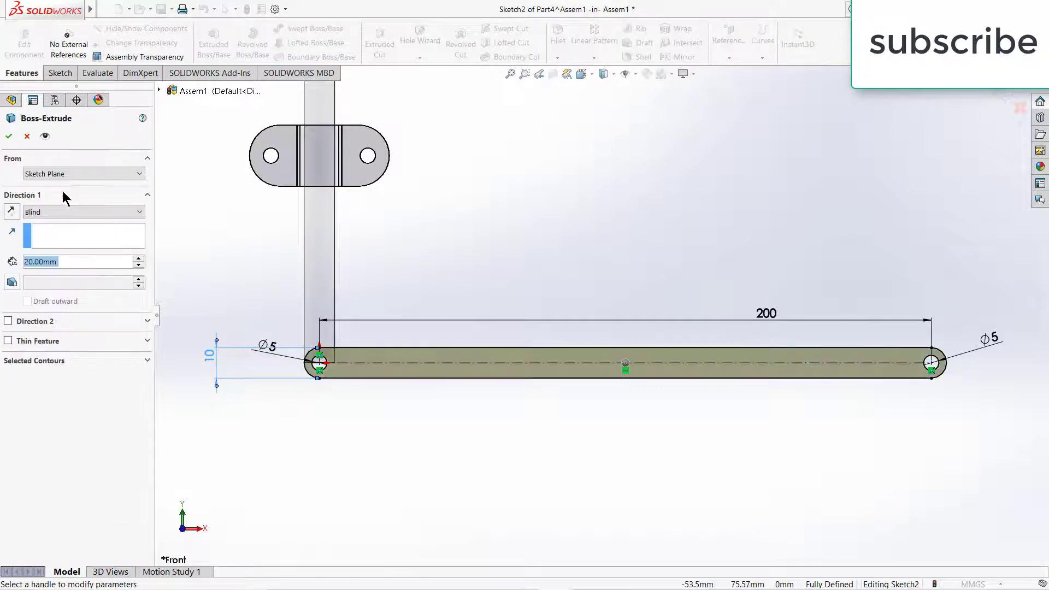
click(63, 212)
click(49, 270)
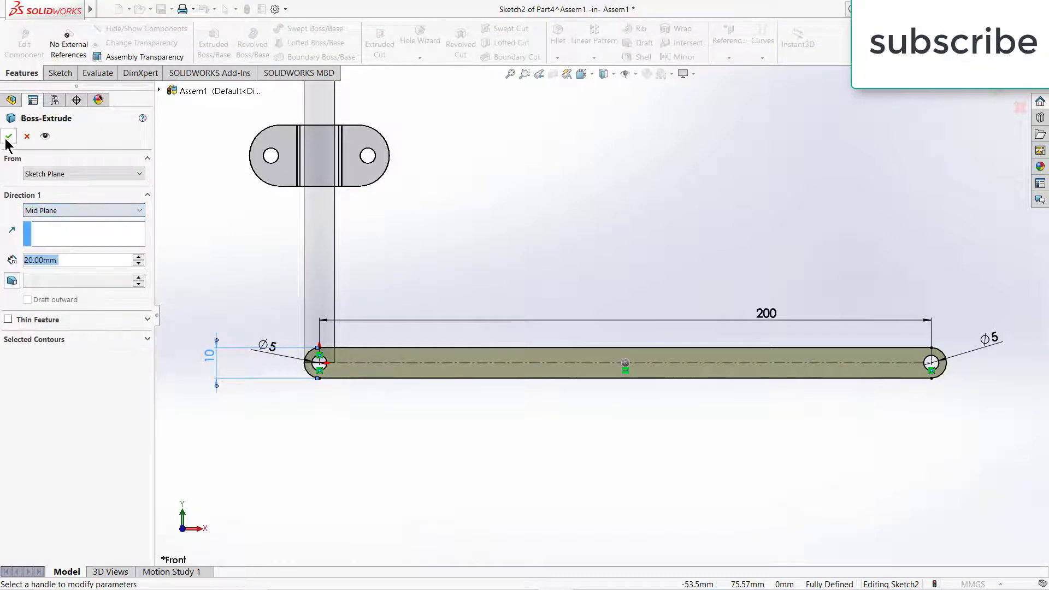
text(3)
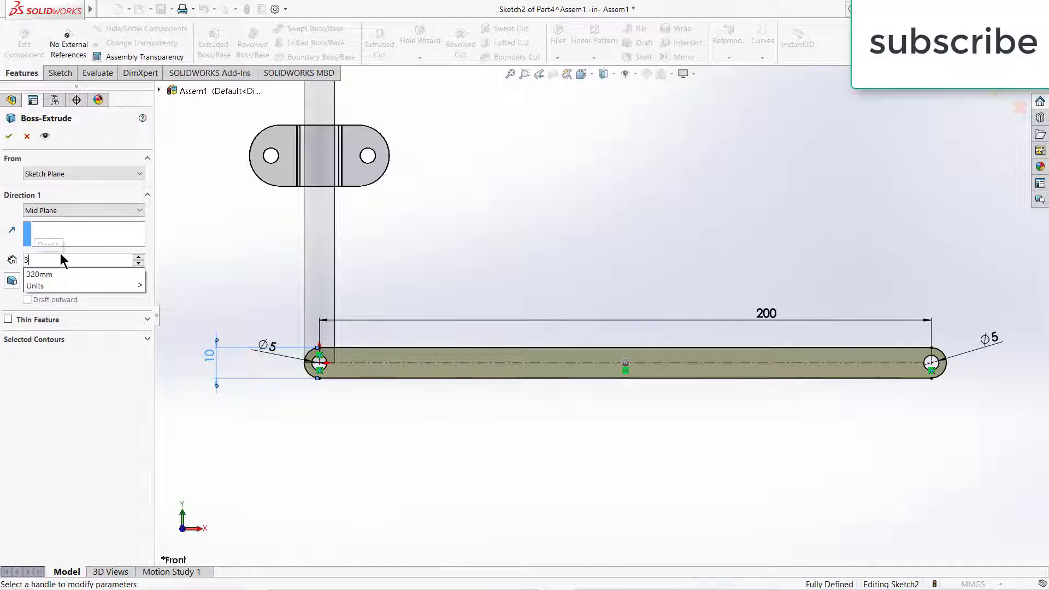
key(Return)
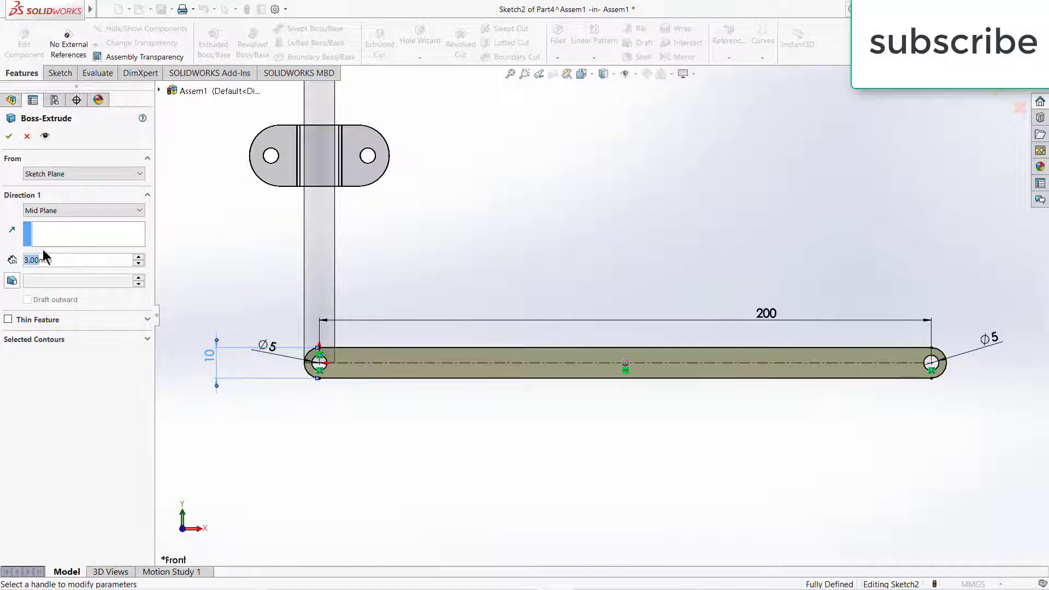
text(2)
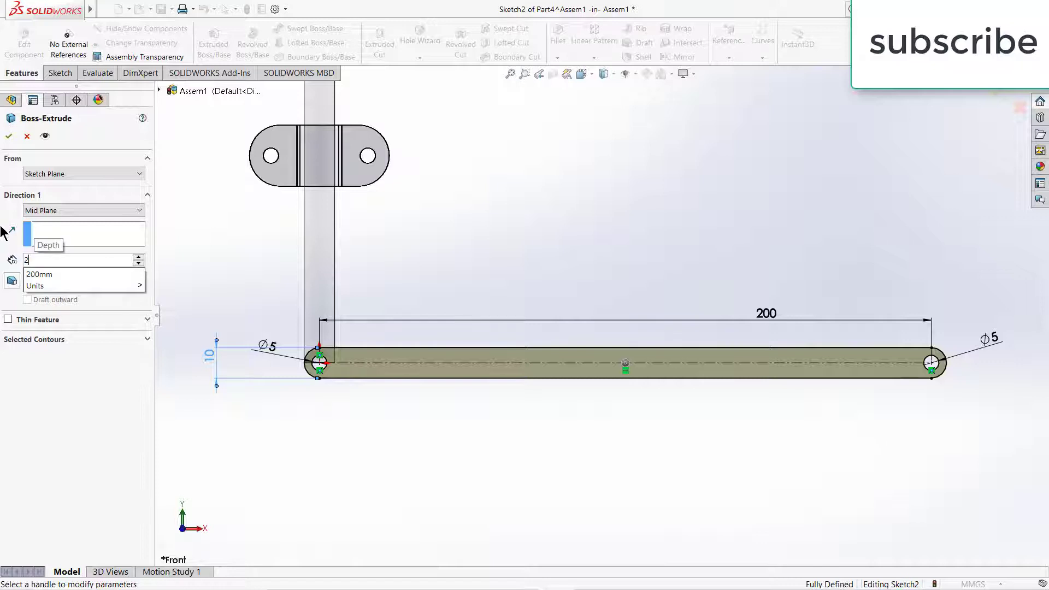
key(Return)
click(9, 136)
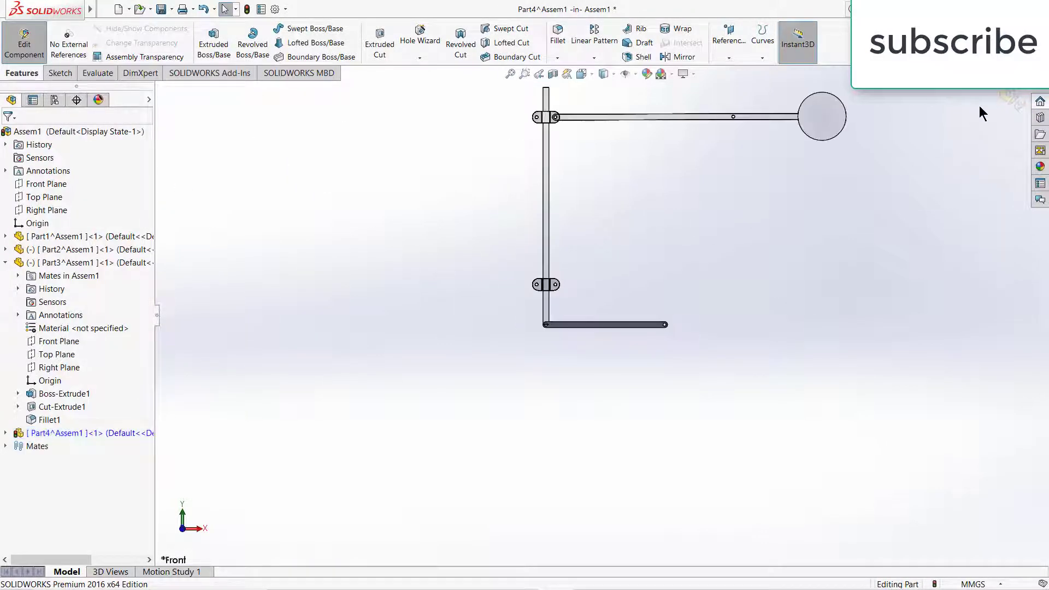
Finish editing the fourth part in context and return to the assembly
click(1012, 98)
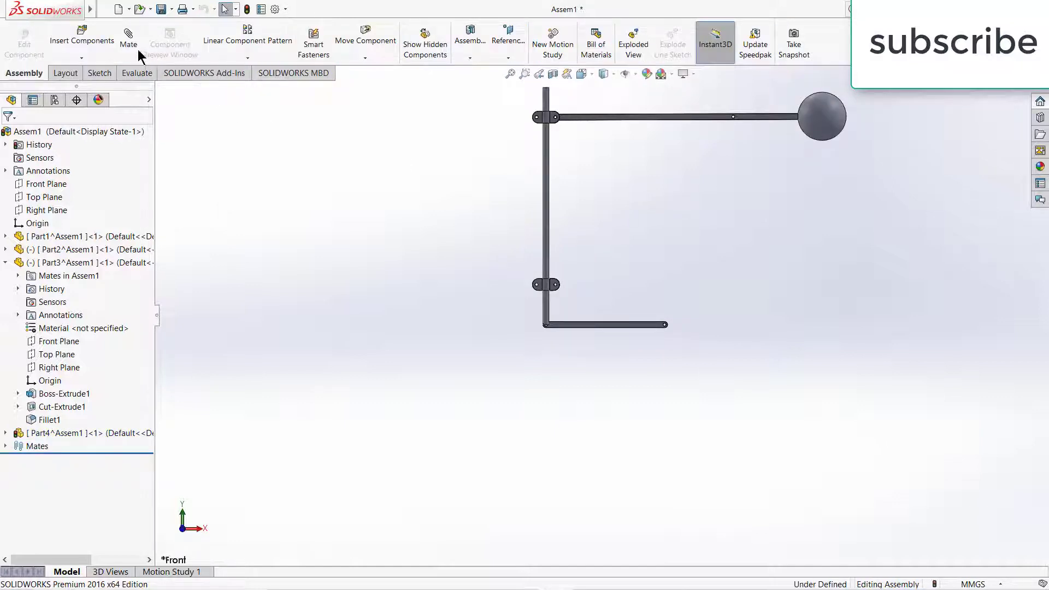
scroll(609, 290, down, 2)
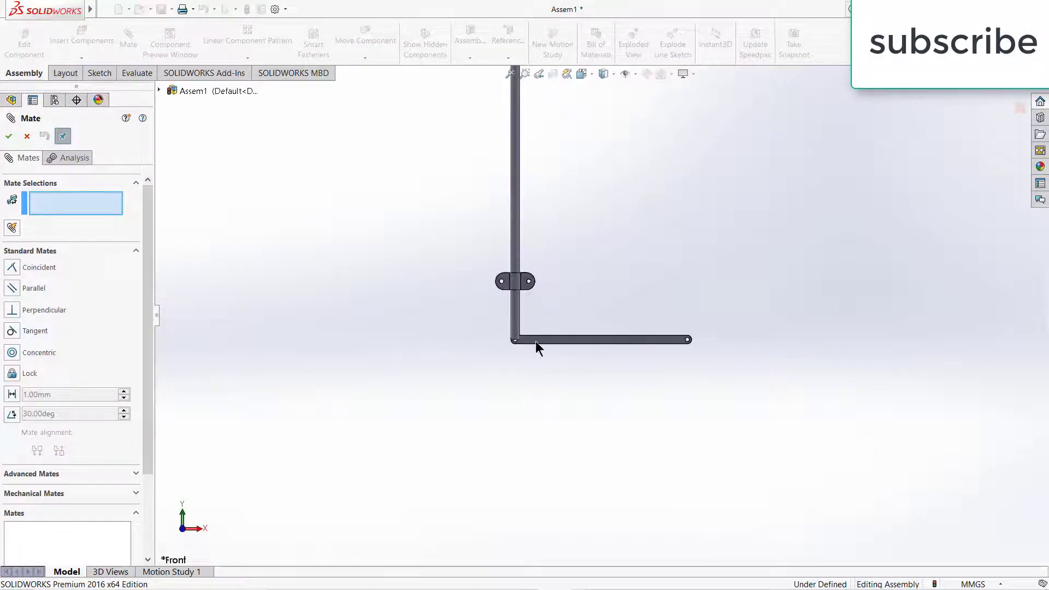
Delete the InPlace mate that fixes the slotted connecting link to the Front Plane
click(27, 136)
click(7, 433)
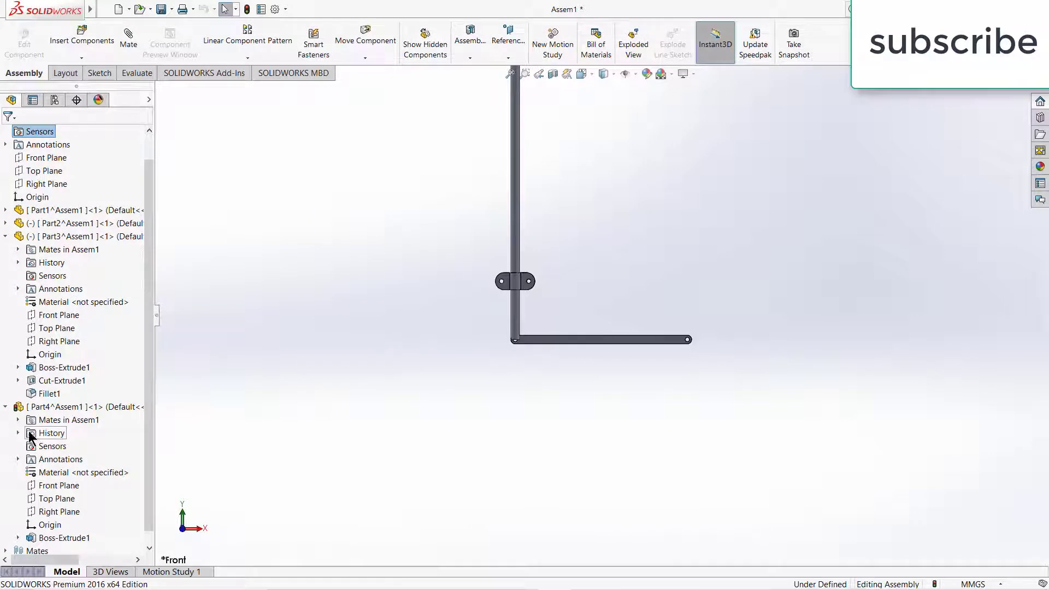
click(18, 421)
click(98, 433)
right_click(96, 433)
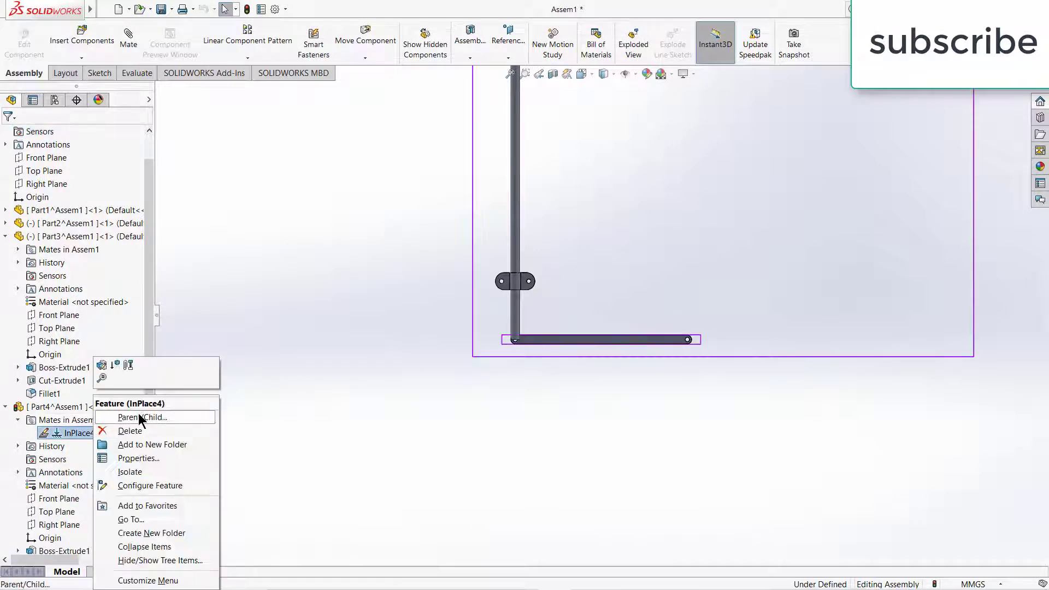
click(130, 431)
click(592, 216)
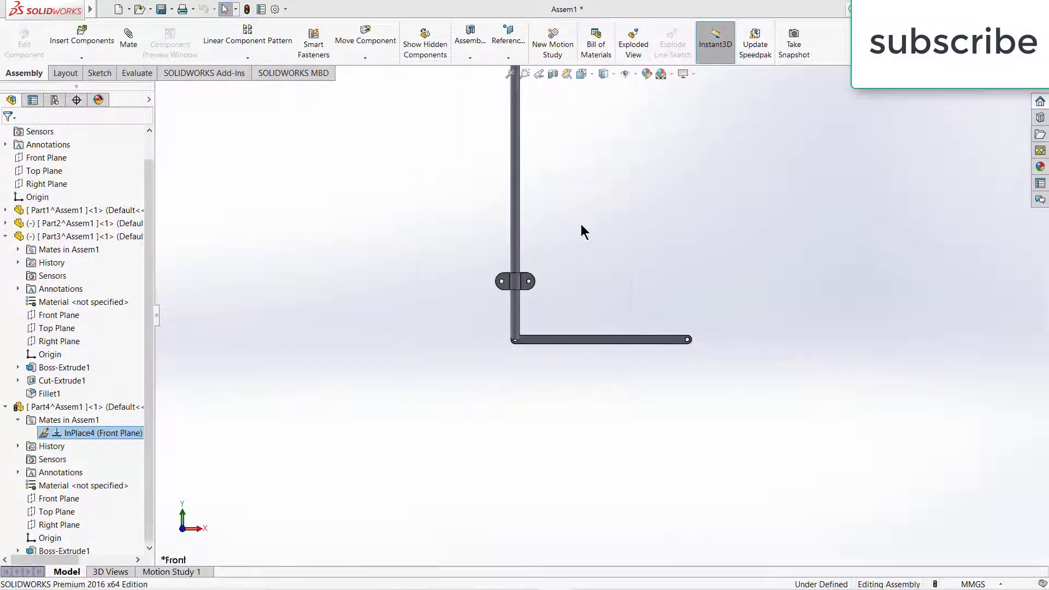
Move the freed connecting link up beside the lower collar, clear of the shaft
drag(596, 323, 636, 213)
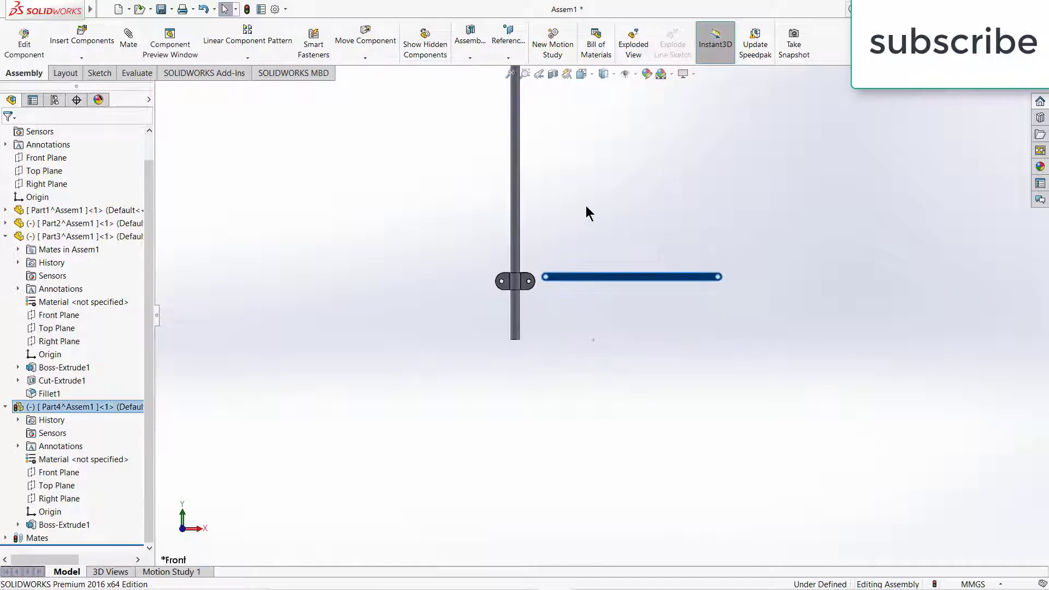
click(586, 207)
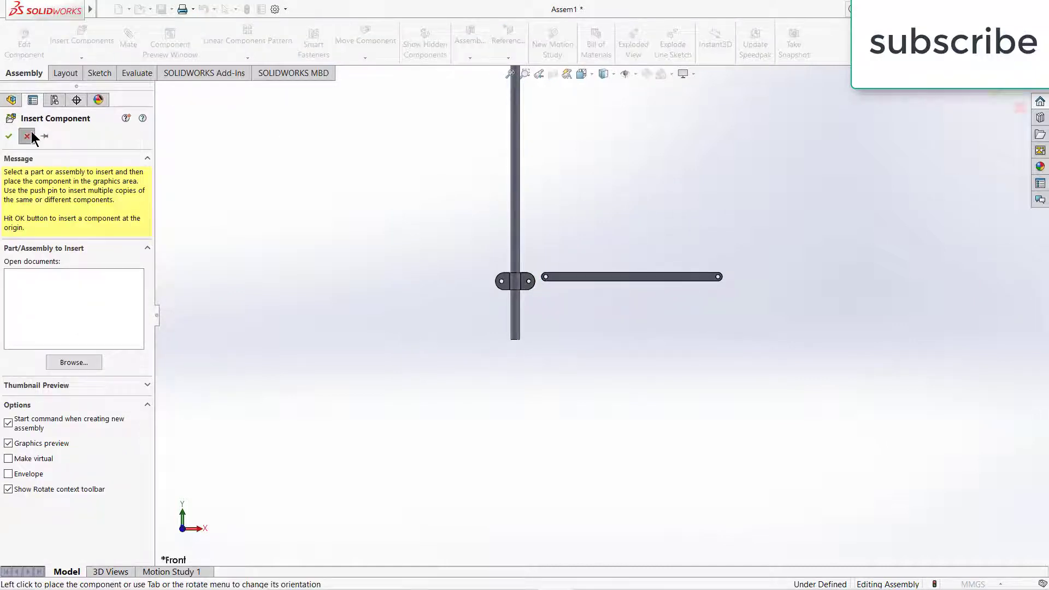
click(27, 136)
Add a concentric mate between the connecting link's near end hole and the hole in the lower collar's arm
scroll(544, 281, down, 10)
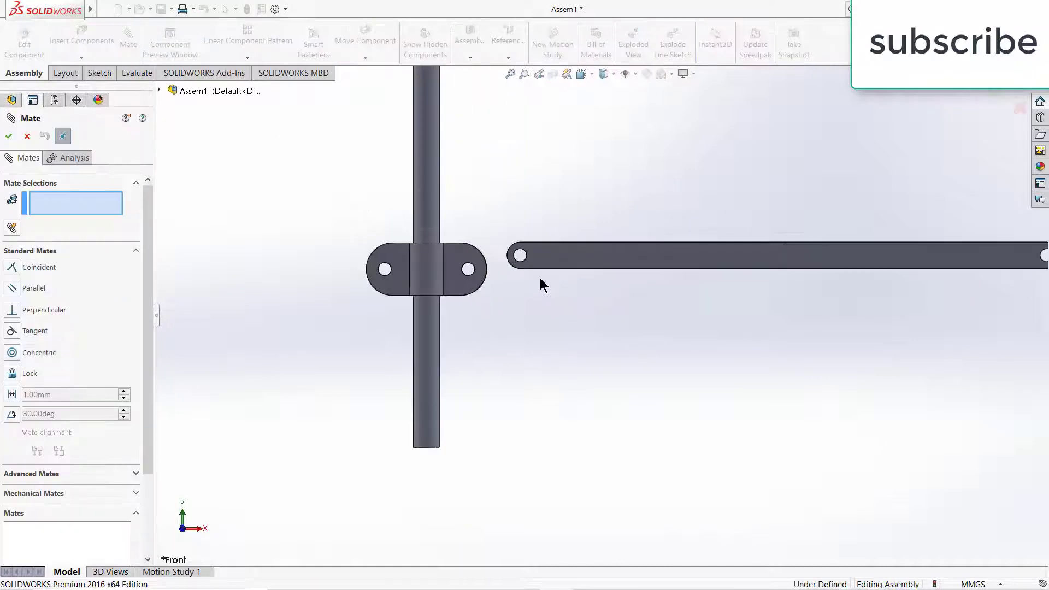
middle_drag(497, 279, 477, 300)
scroll(492, 279, down, 3)
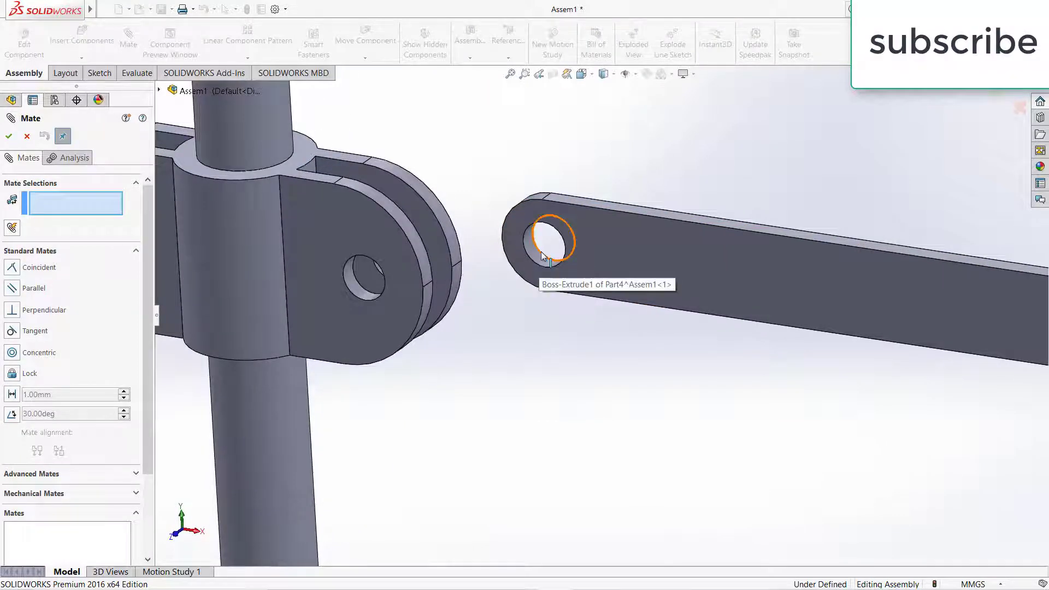
click(540, 258)
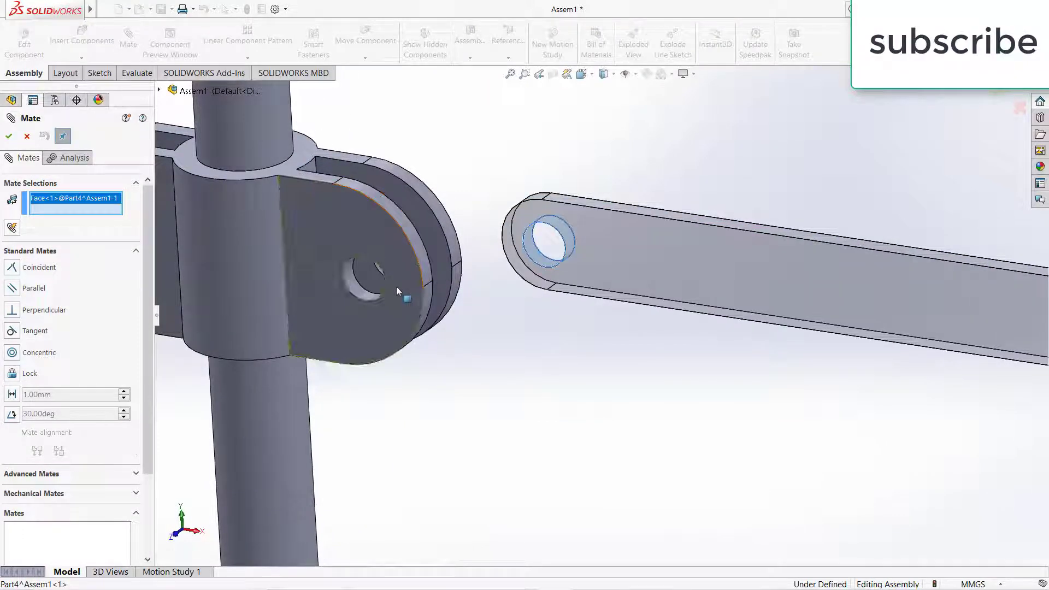
click(352, 287)
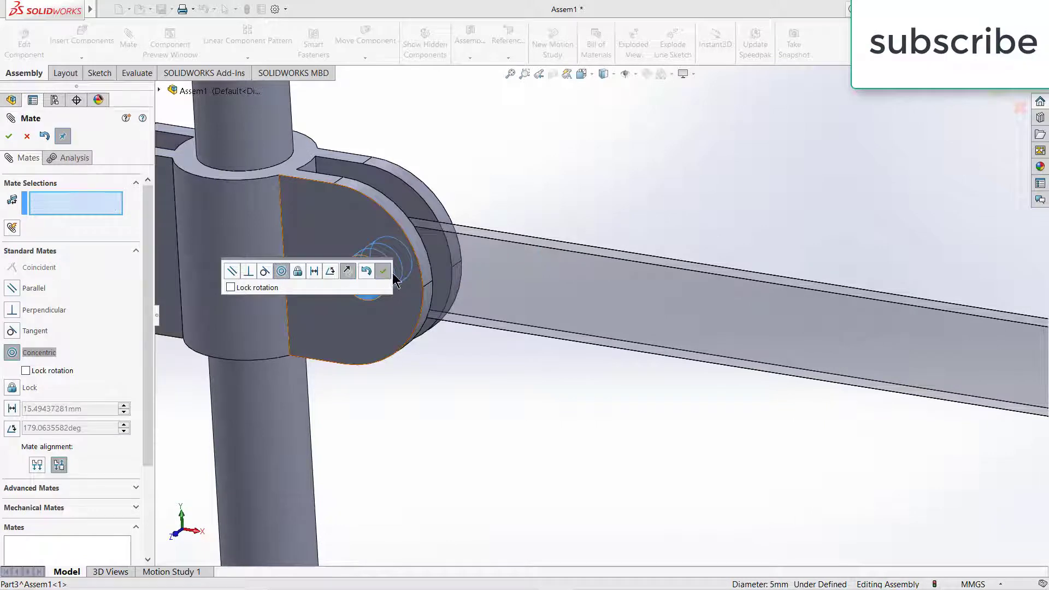
click(383, 271)
Add a concentric mate between the connecting link's free end hole and the intermediate hole in the ball-ended link
scroll(564, 311, up, 8)
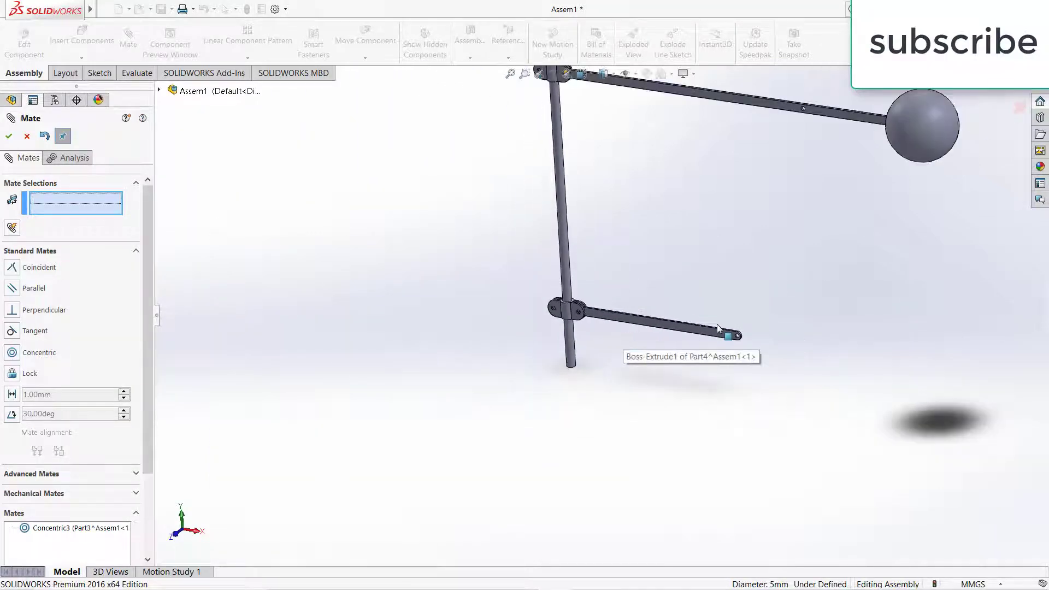
scroll(718, 327, down, 8)
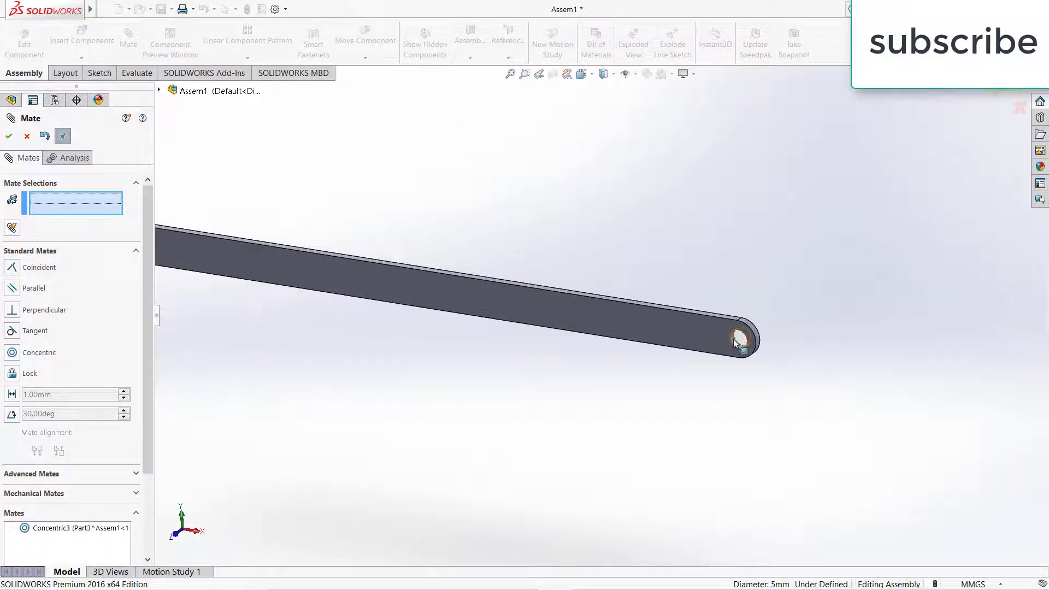
click(737, 340)
scroll(750, 246, up, 8)
scroll(660, 170, down, 8)
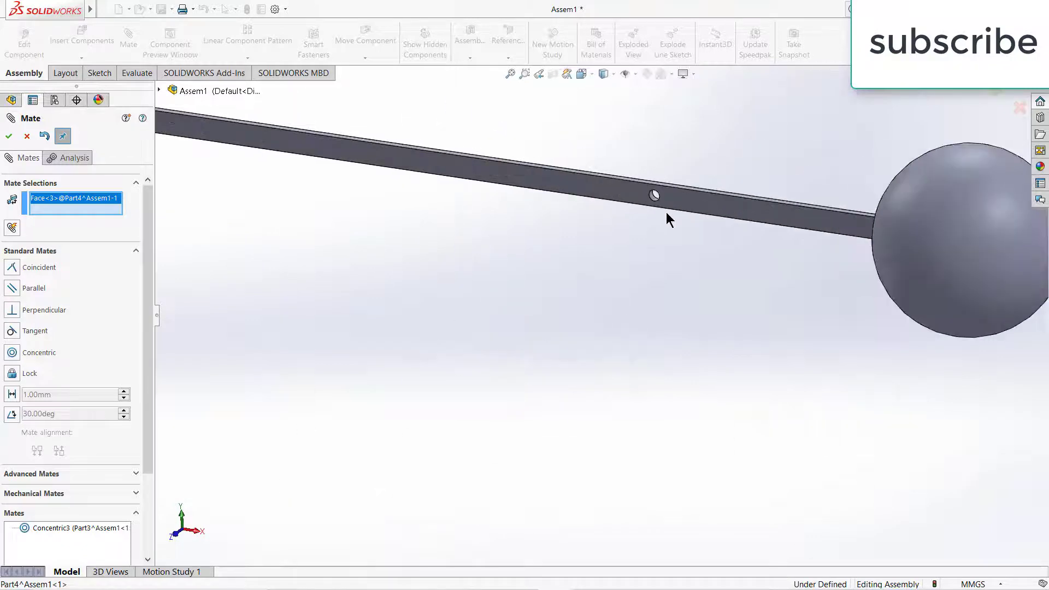
scroll(629, 214, down, 3)
click(631, 208)
scroll(569, 279, up, 10)
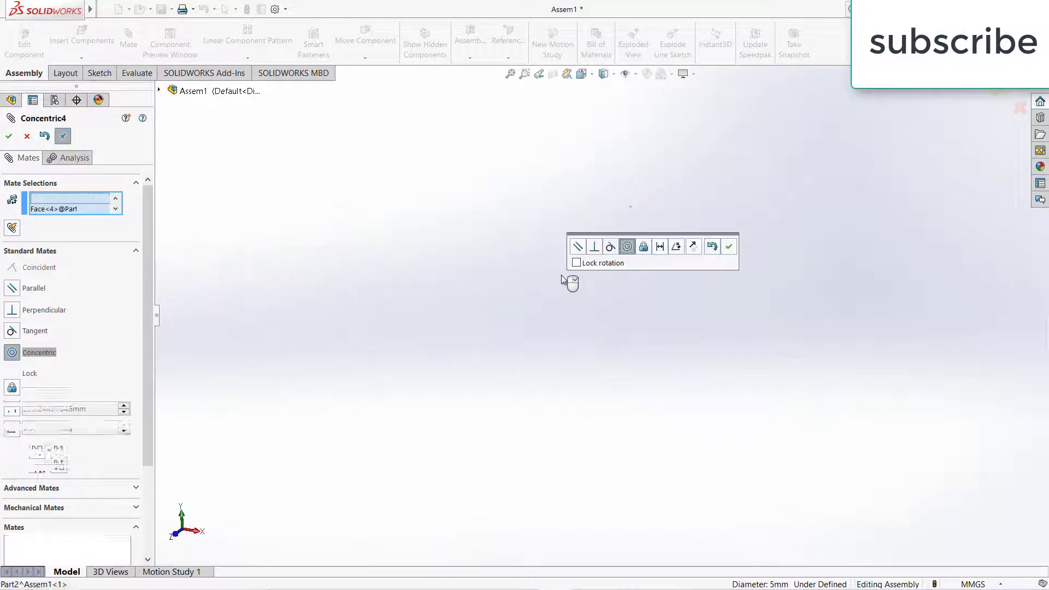
scroll(552, 308, down, 5)
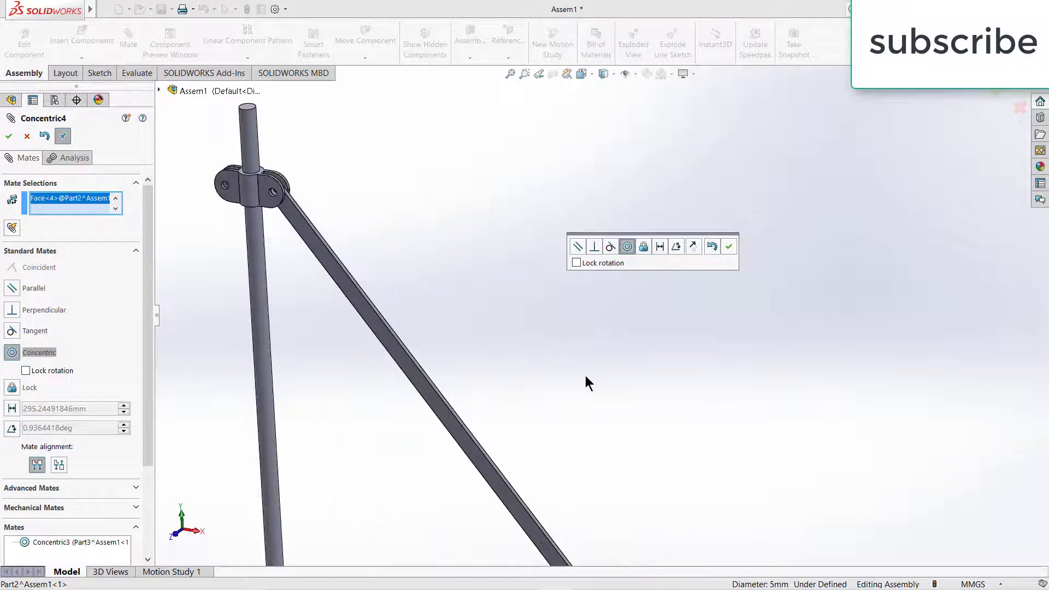
scroll(585, 375, up, 2)
click(729, 246)
scroll(665, 323, up, 8)
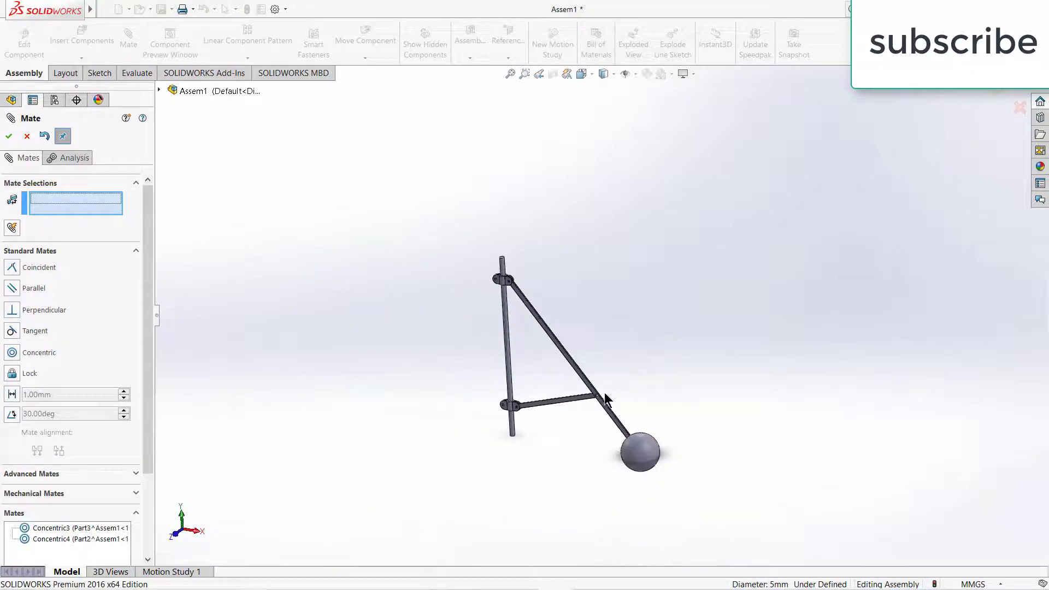
scroll(555, 372, down, 3)
scroll(556, 372, up, 1)
middle_drag(555, 373, 533, 331)
click(31, 142)
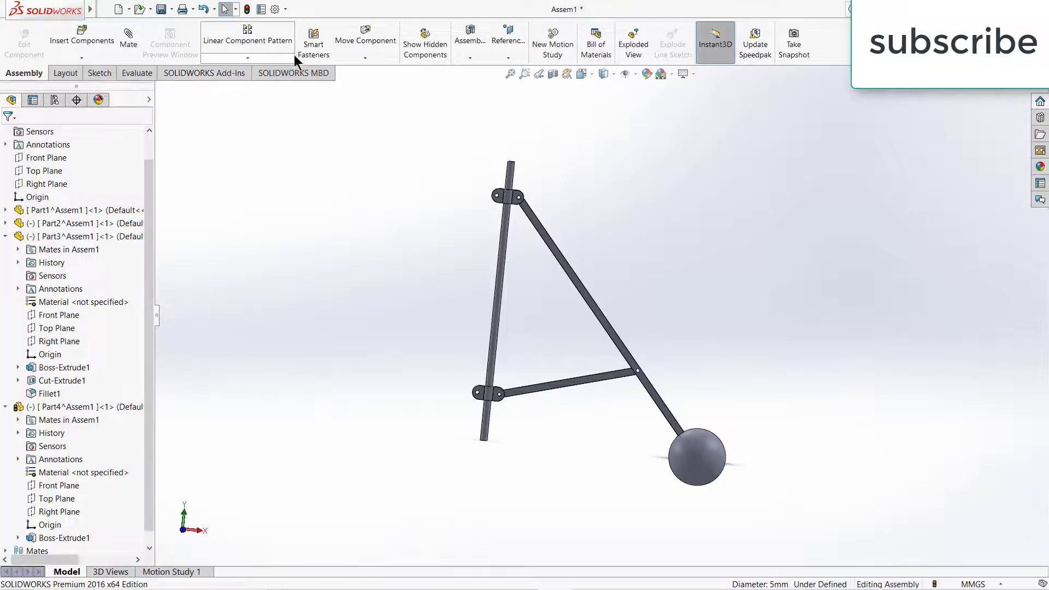
Mirror the connecting link and the ball-ended link about the assembly's Right Plane
click(256, 58)
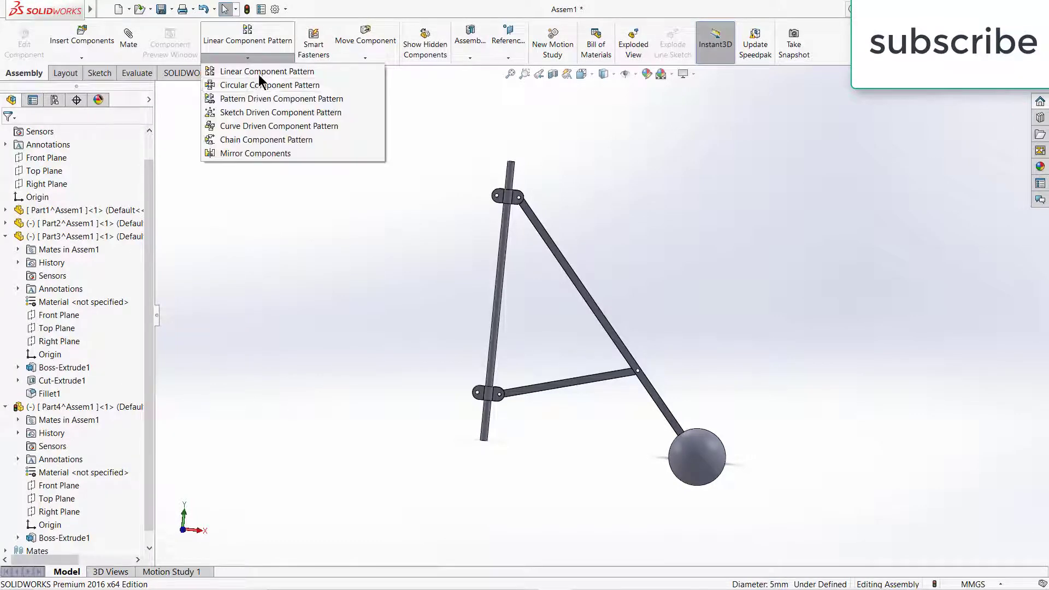
click(252, 150)
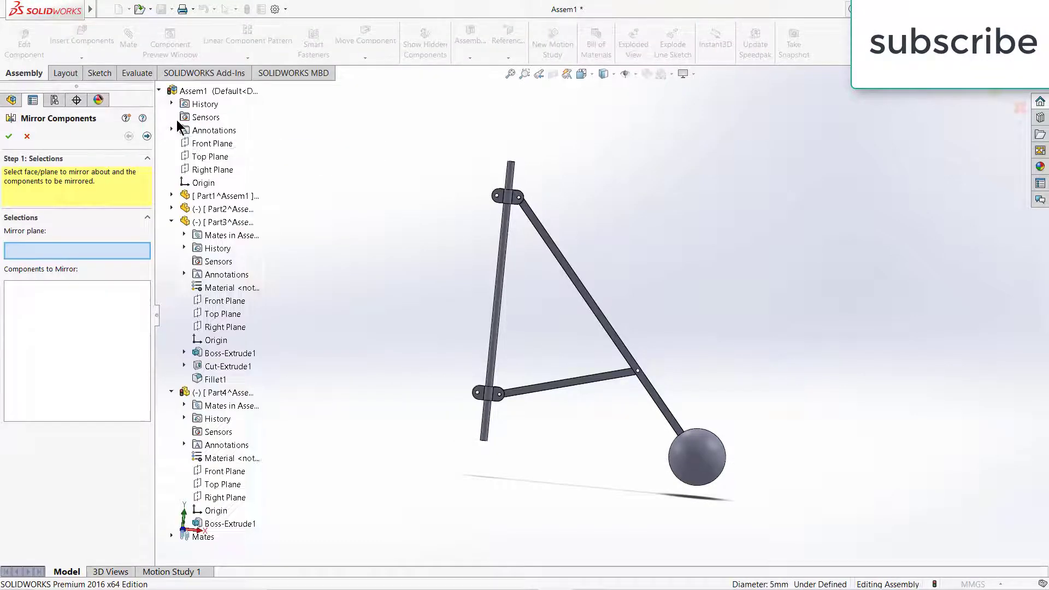
click(200, 171)
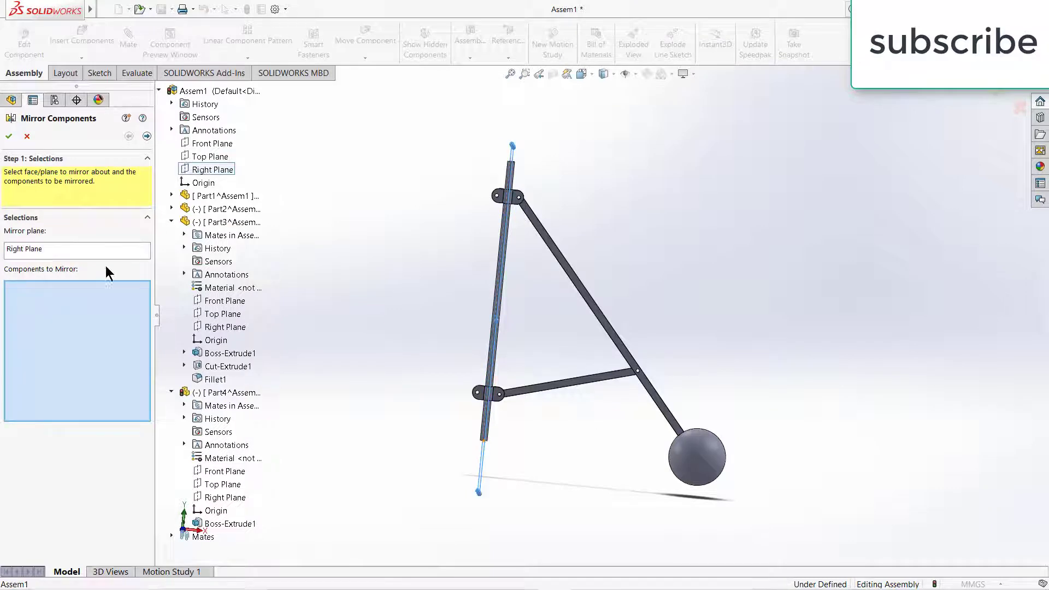
click(577, 378)
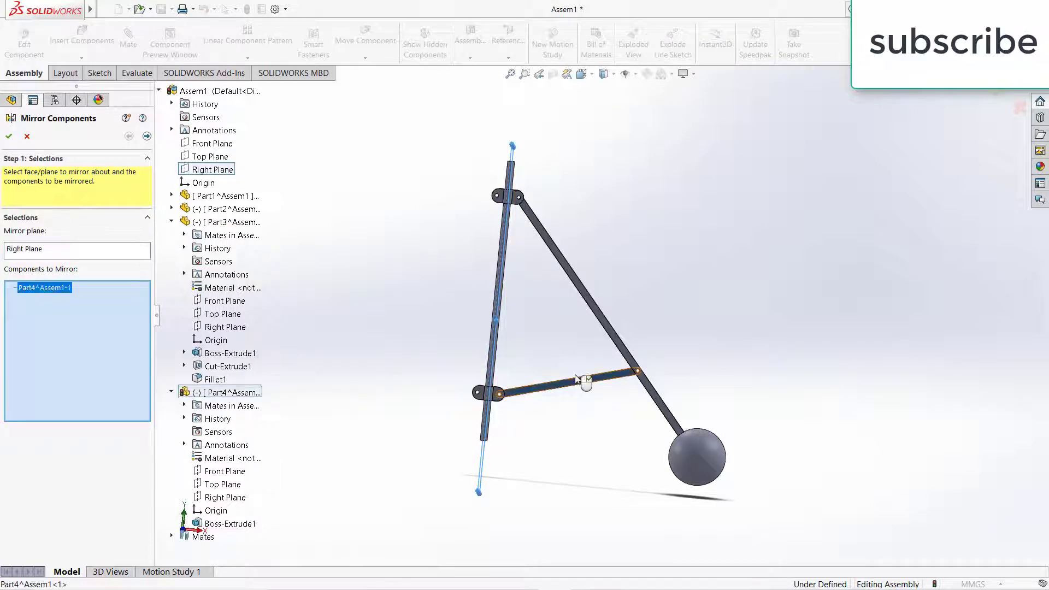
click(614, 343)
click(8, 137)
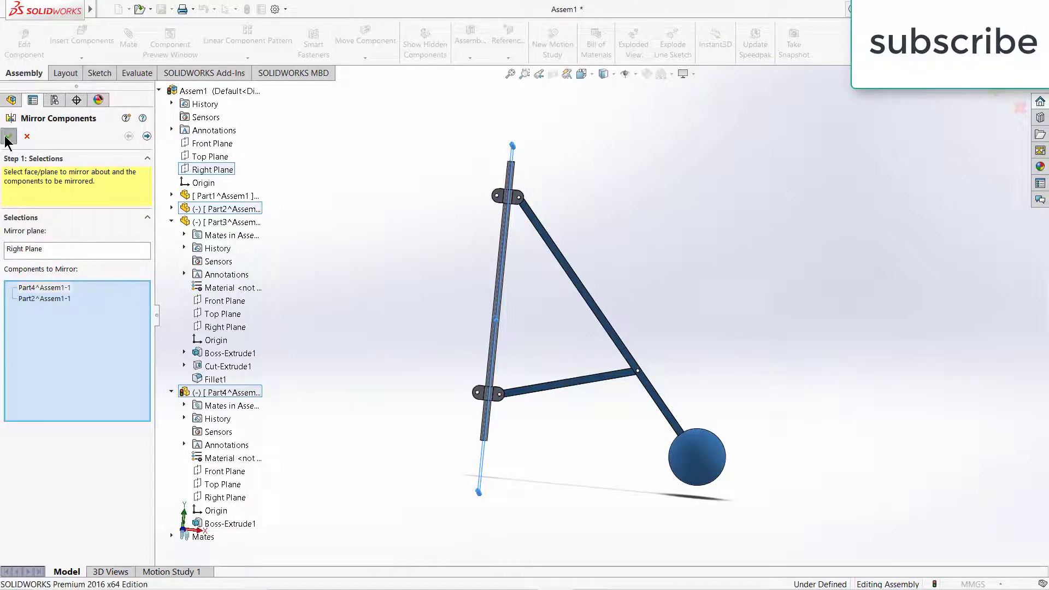
Move the mirrored ball-ended link and the original connecting link to check how the linkage swings
mouse_move(335, 286)
middle_down()
mouse_move(351, 293)
mouse_move(190, 239)
mouse_move(439, 351)
mouse_move(331, 450)
middle_up()
click(295, 461)
drag(294, 458, 317, 413)
click(629, 444)
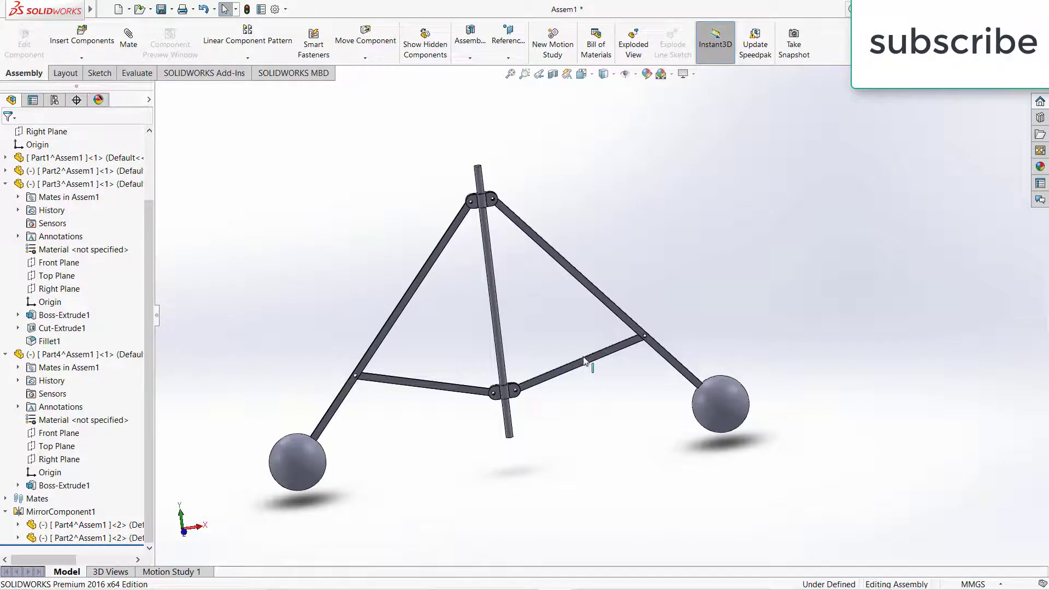
drag(585, 366, 577, 435)
click(578, 438)
Add a coincident mate between the flat faces of the original connecting link and ball-ended link, and pull the lower collar down
scroll(574, 398, down, 5)
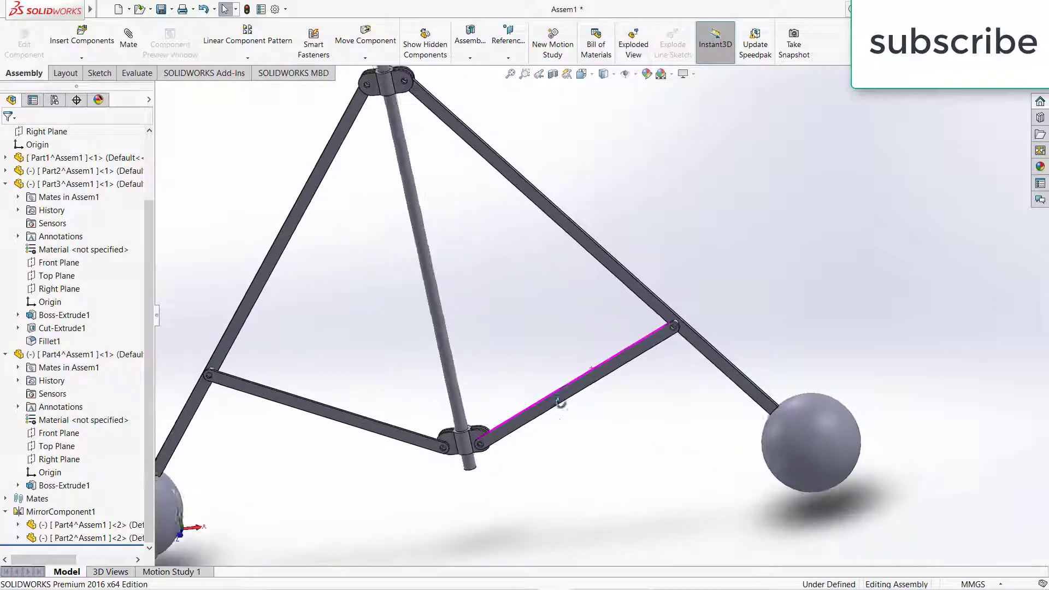
scroll(660, 353, down, 4)
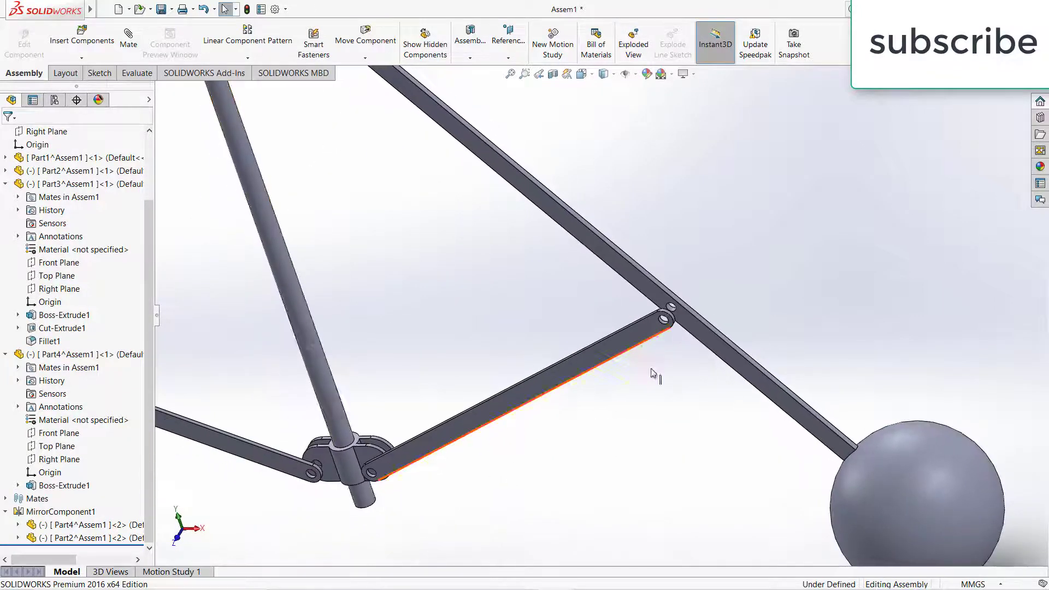
middle_drag(539, 313, 606, 328)
scroll(480, 431, down, 3)
click(489, 412)
click(616, 515)
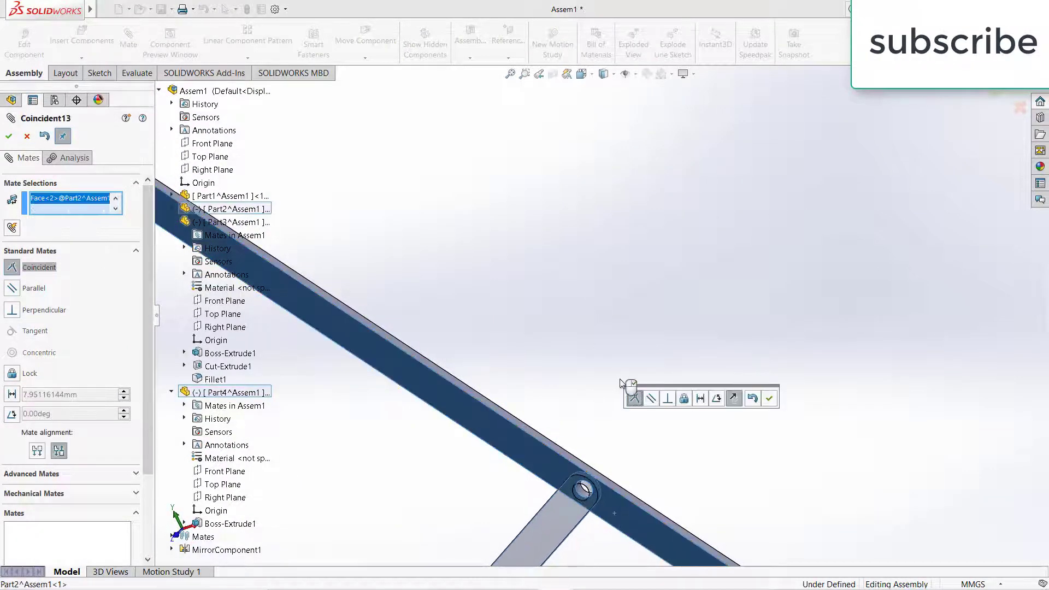
click(769, 401)
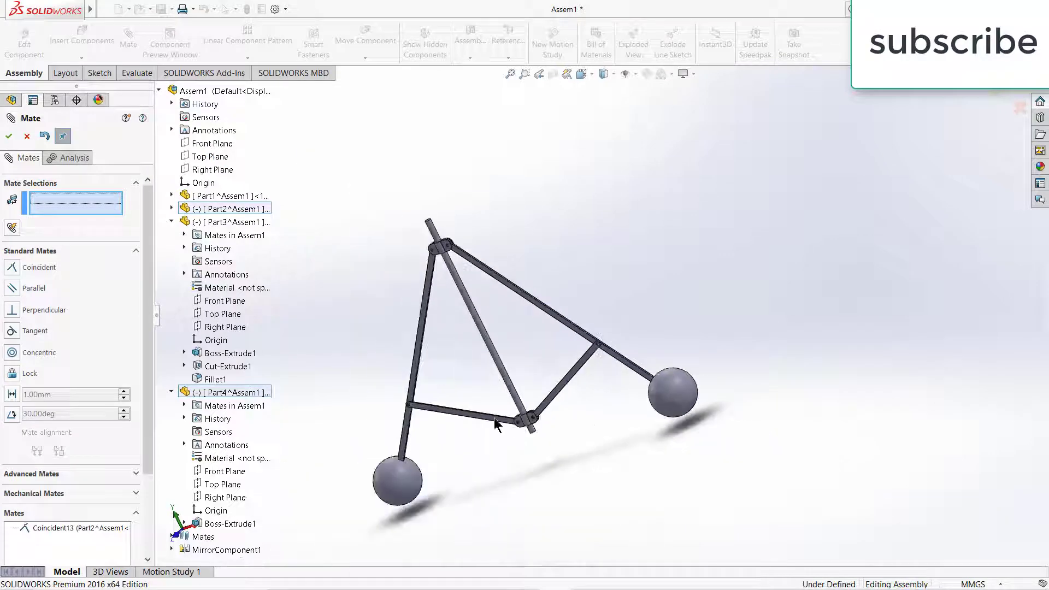
drag(584, 402, 571, 486)
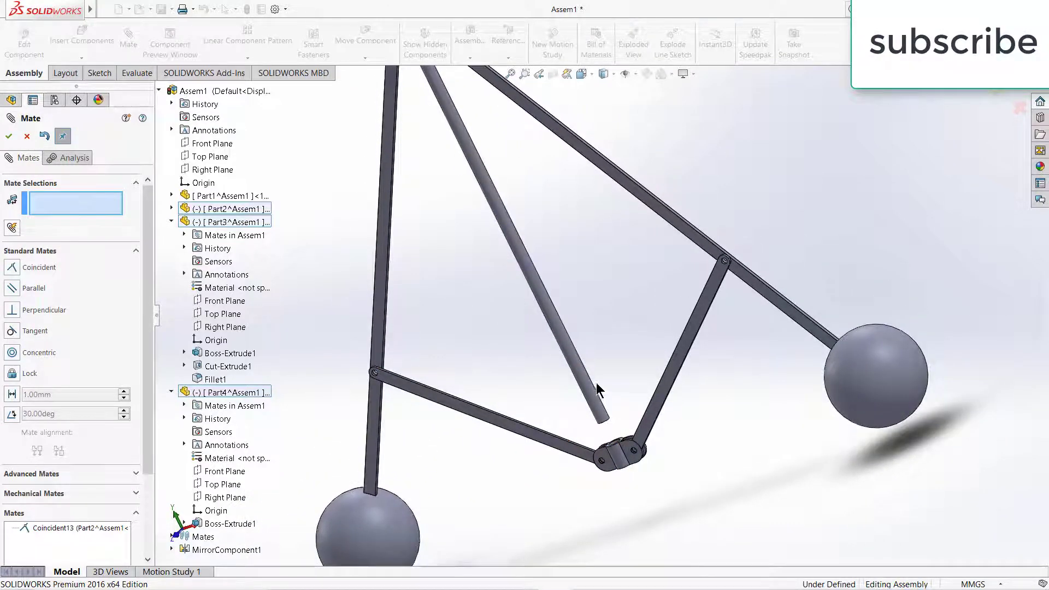
click(25, 136)
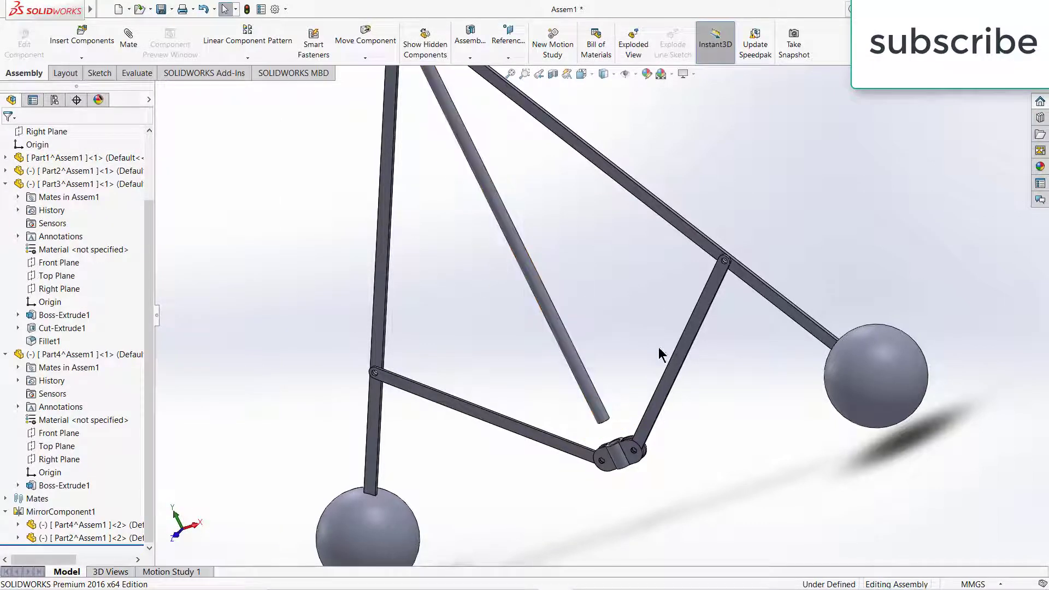
Edit the original connecting link in context and open Sketch2 of its boss extrusion for editing
click(677, 371)
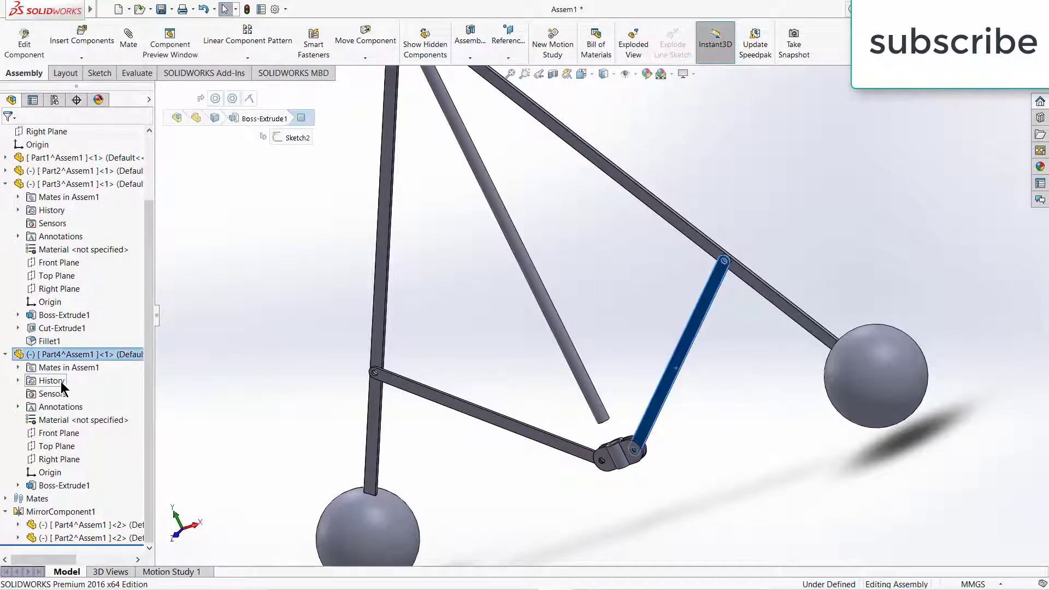
click(25, 48)
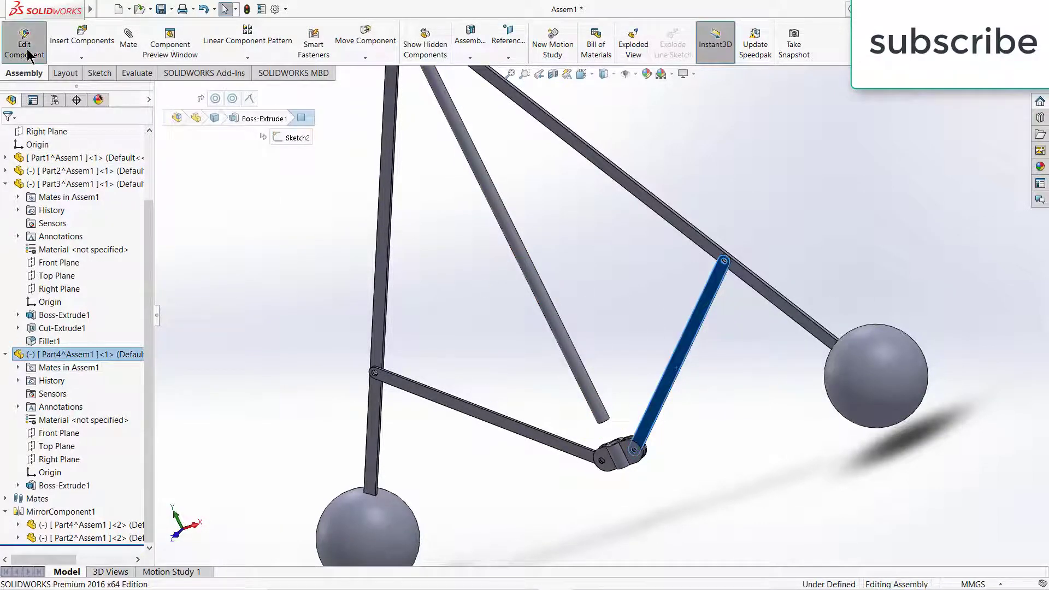
click(18, 485)
right_click(71, 498)
click(79, 386)
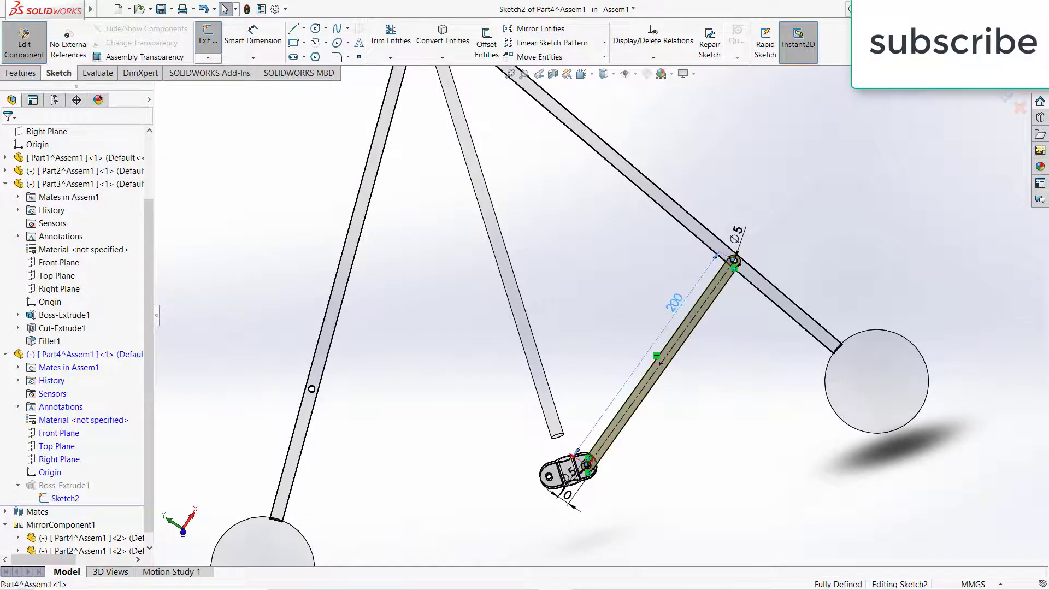
Set the slot's centre-to-centre length to 300 mm, exit the sketch and return to the assembly
double_click(674, 302)
text(300)
key(Return)
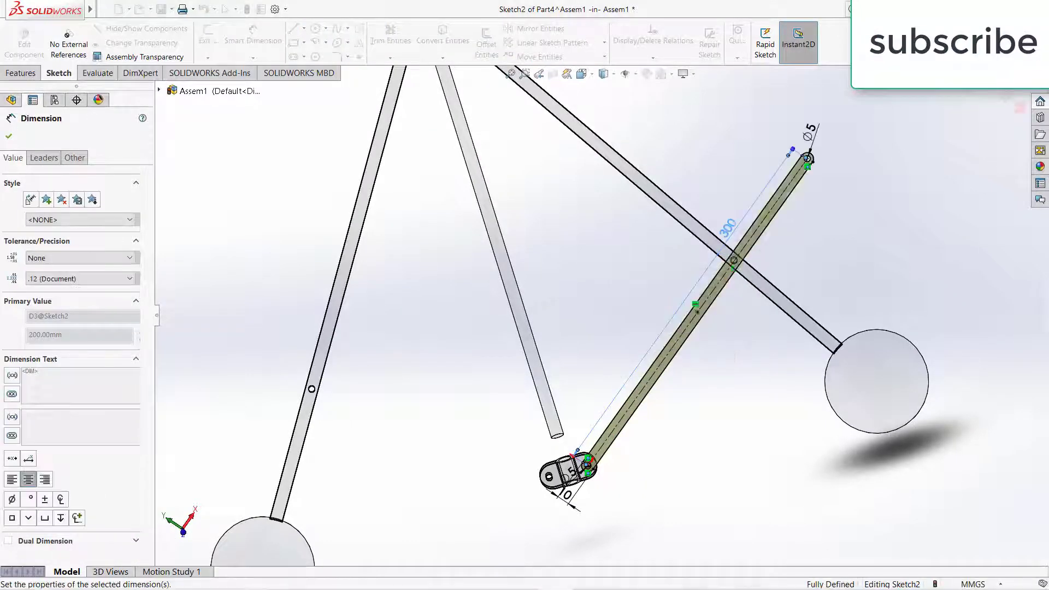
click(9, 136)
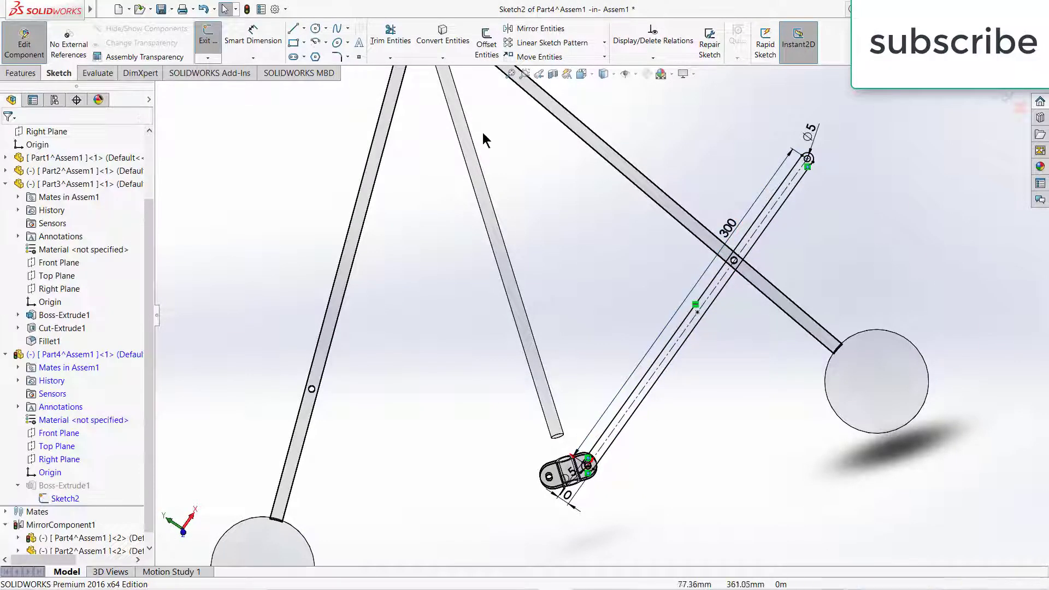
click(1007, 99)
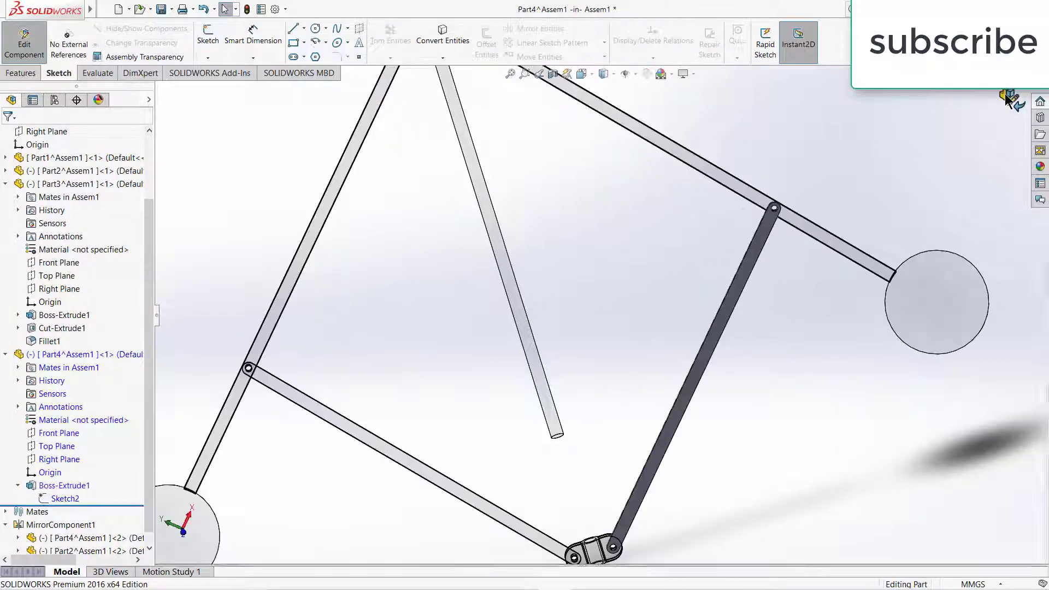
click(1006, 98)
scroll(730, 345, up, 2)
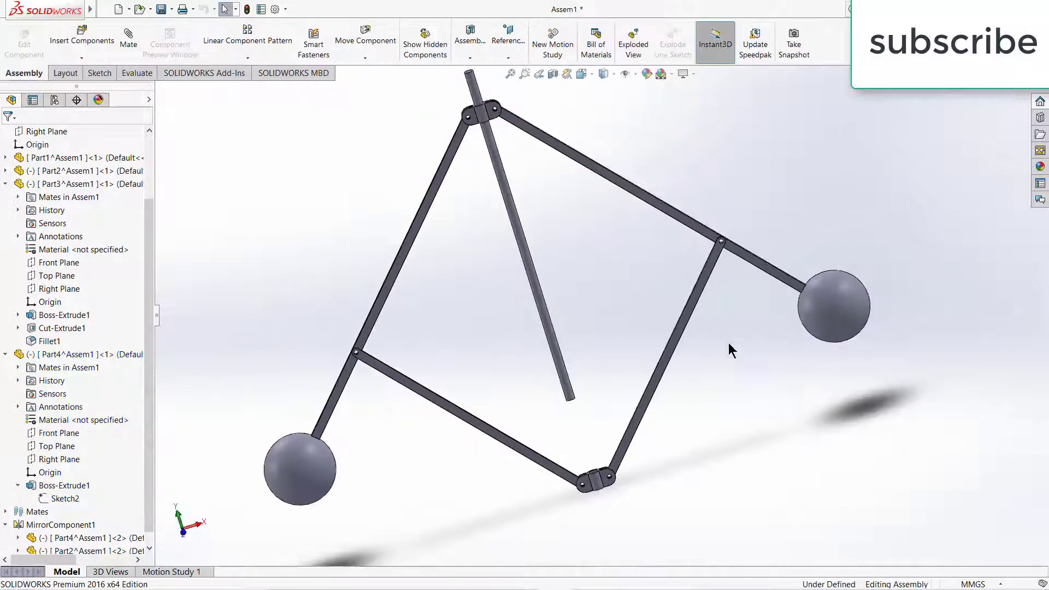
Pull the lower collar up slightly, and edit the collar shaft in context with the sketch of its Revolve1 feature open
drag(598, 481, 566, 452)
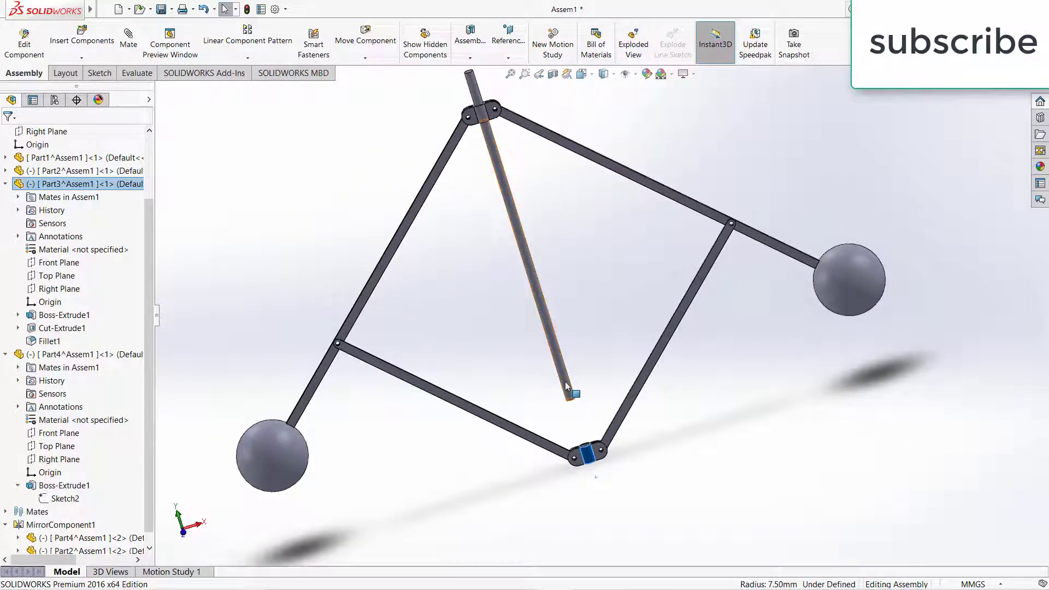
click(566, 386)
click(24, 48)
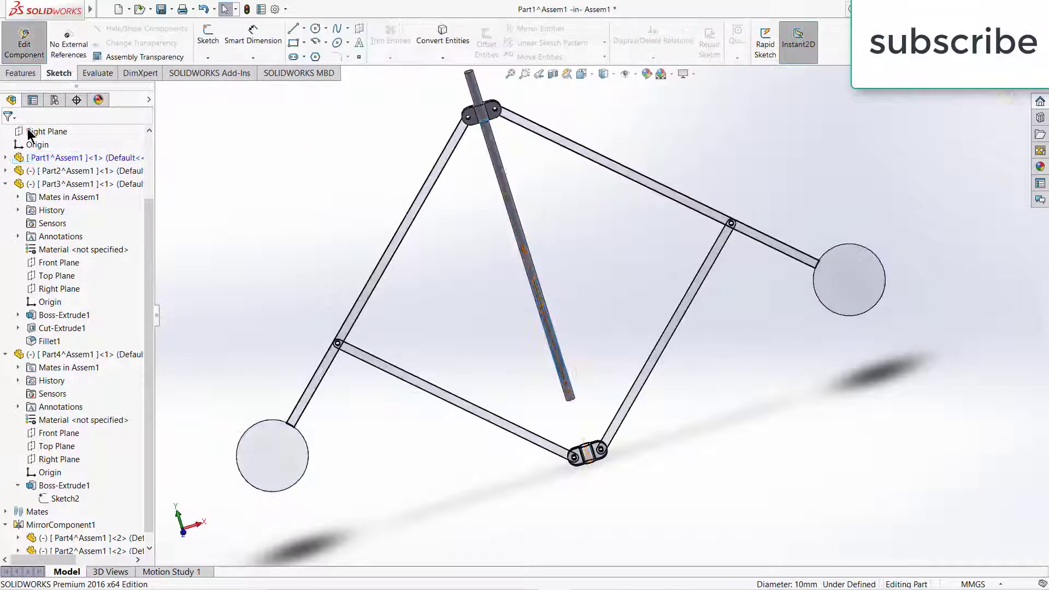
click(5, 157)
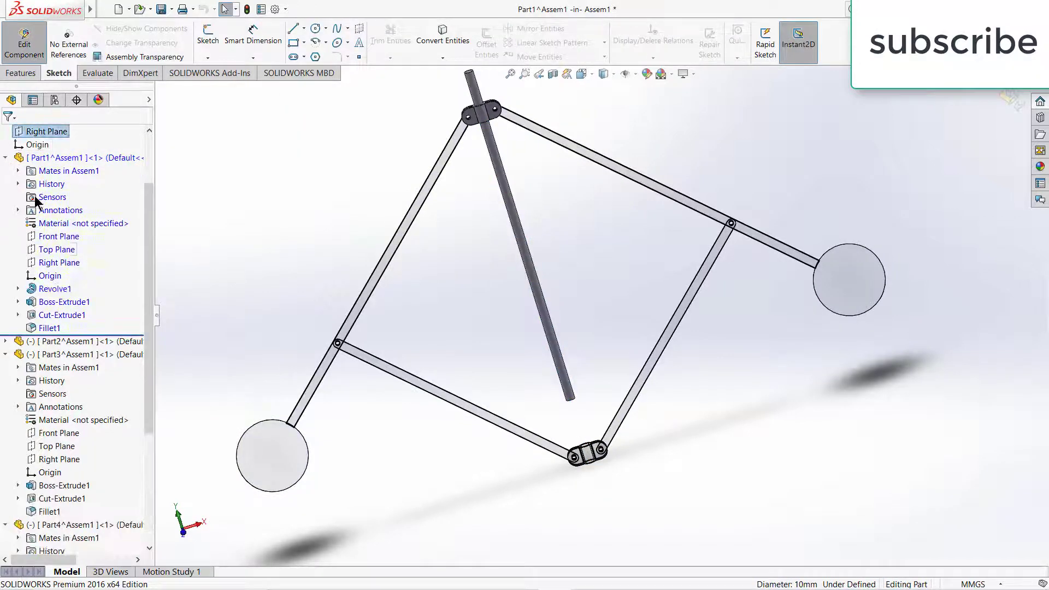
right_click(51, 287)
click(75, 271)
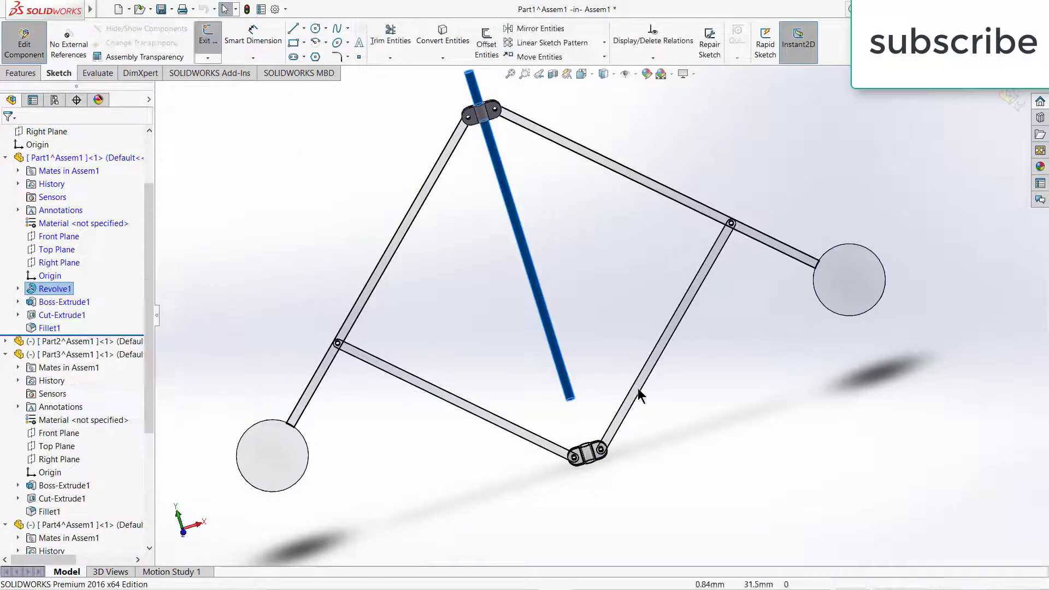
Set the shaft's length dimension to 500 mm in the revolve sketch and exit the sketch
double_click(480, 137)
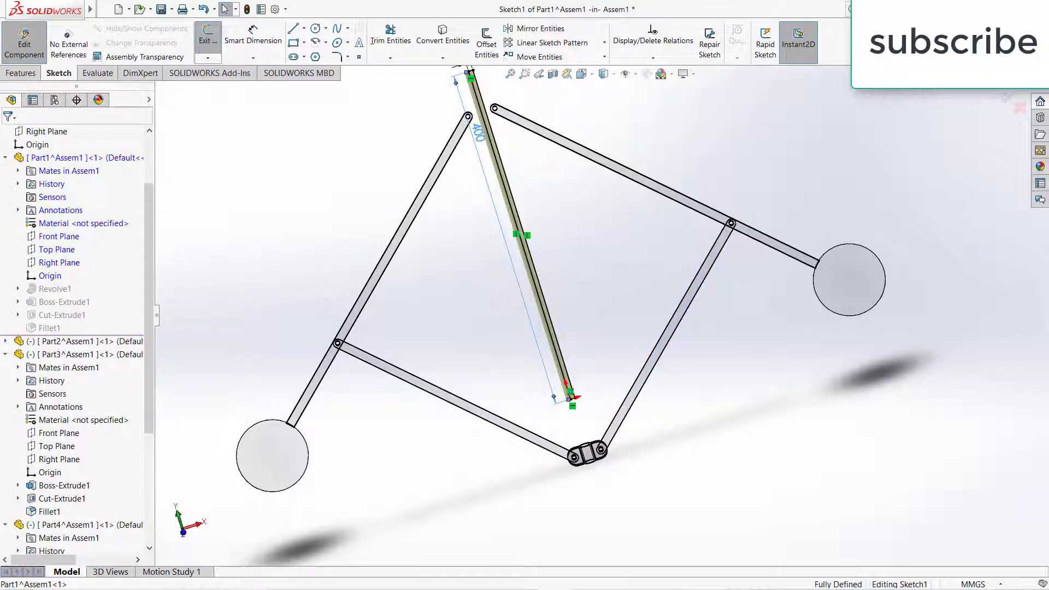
double_click(478, 131)
text(500)
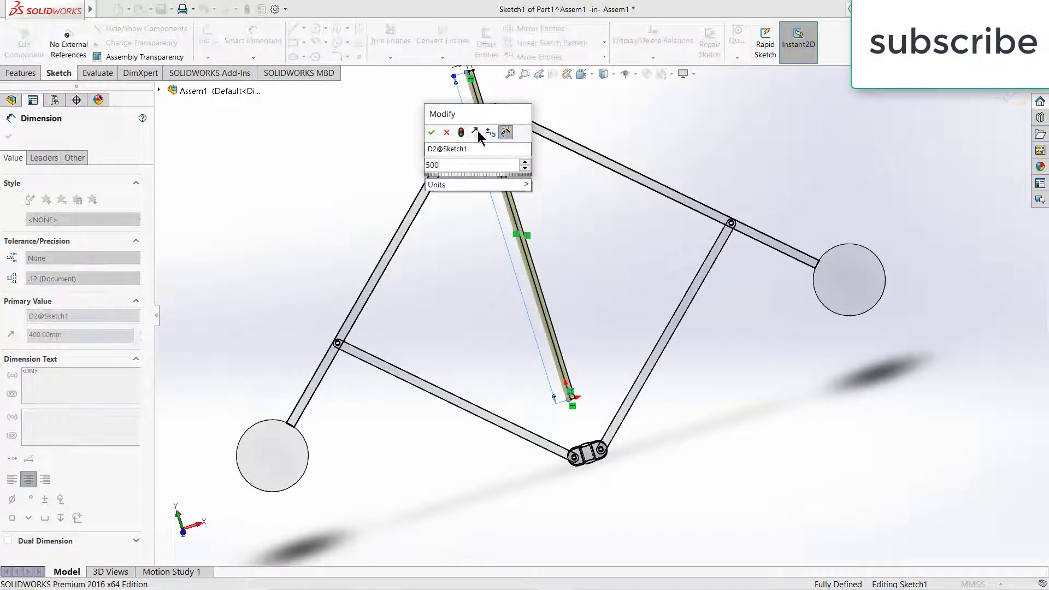
key(Return)
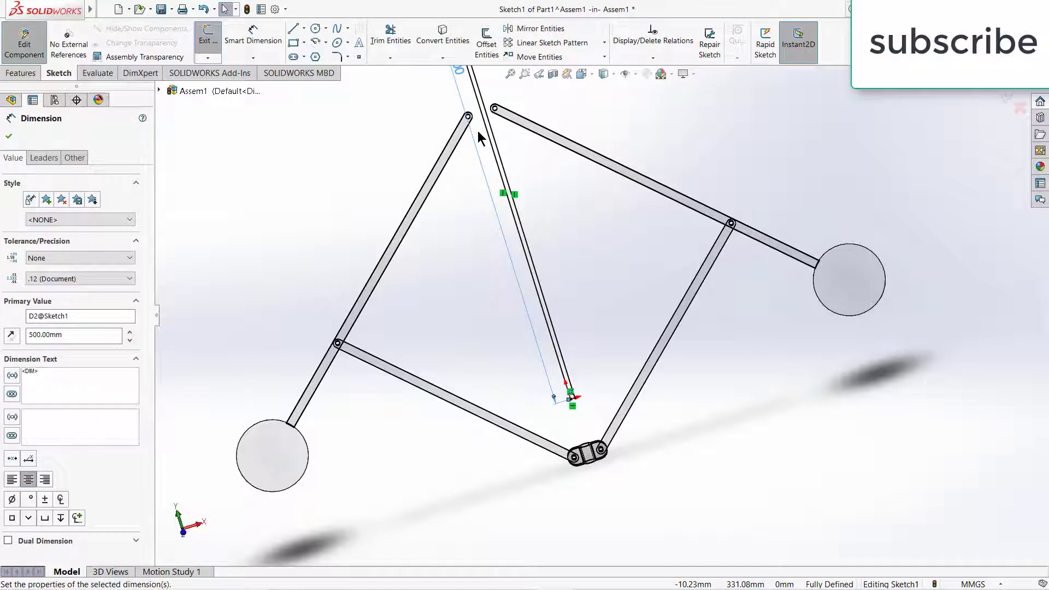
key(f)
scroll(573, 225, down, 3)
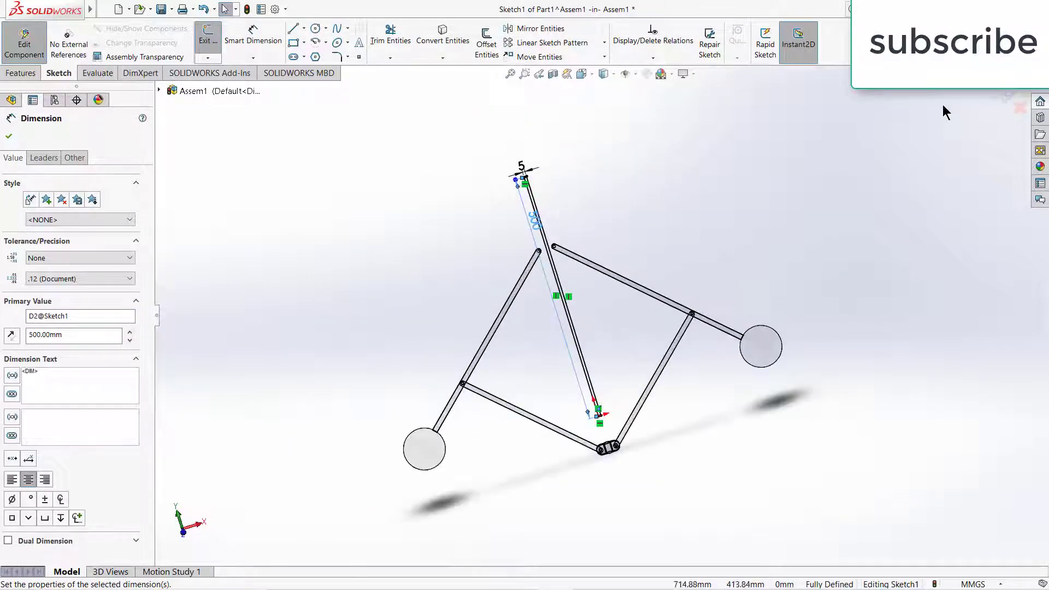
click(1007, 99)
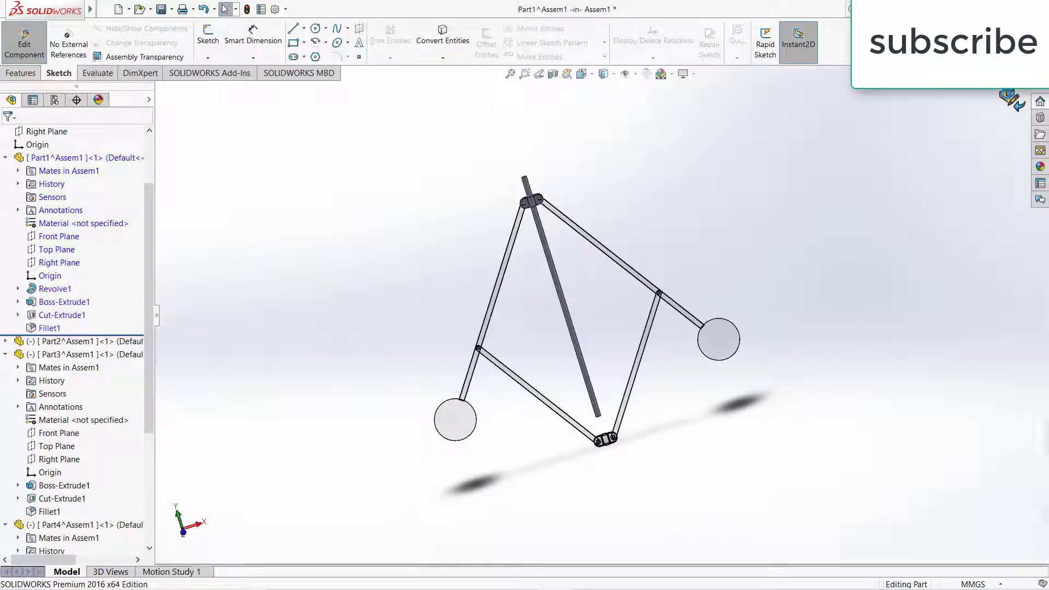
Reopen the shaft's revolve sketch, set its length to 800 mm, and exit back to the assembly
right_click(48, 295)
click(55, 274)
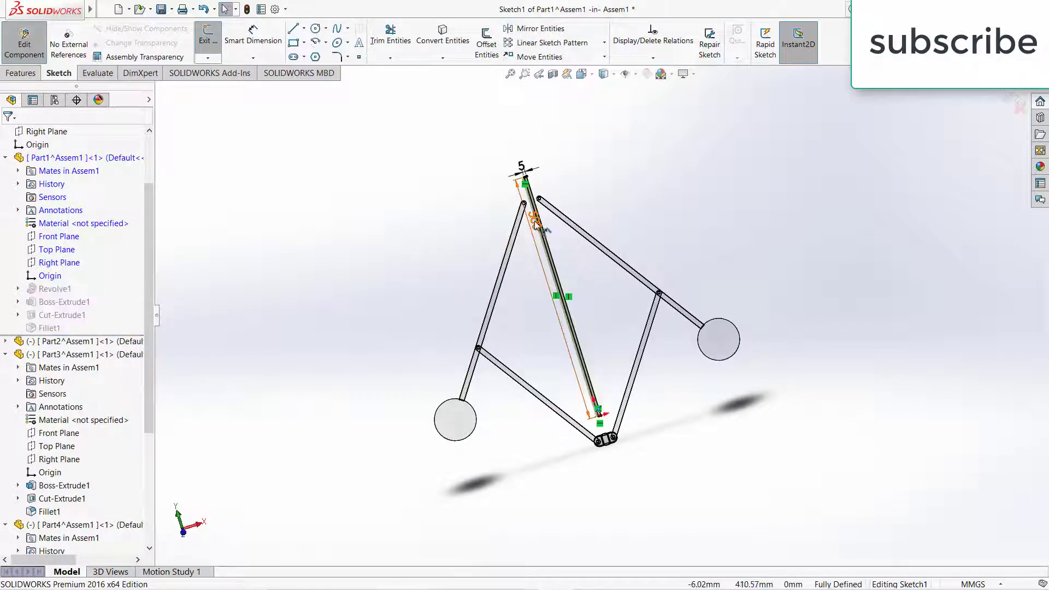
double_click(534, 220)
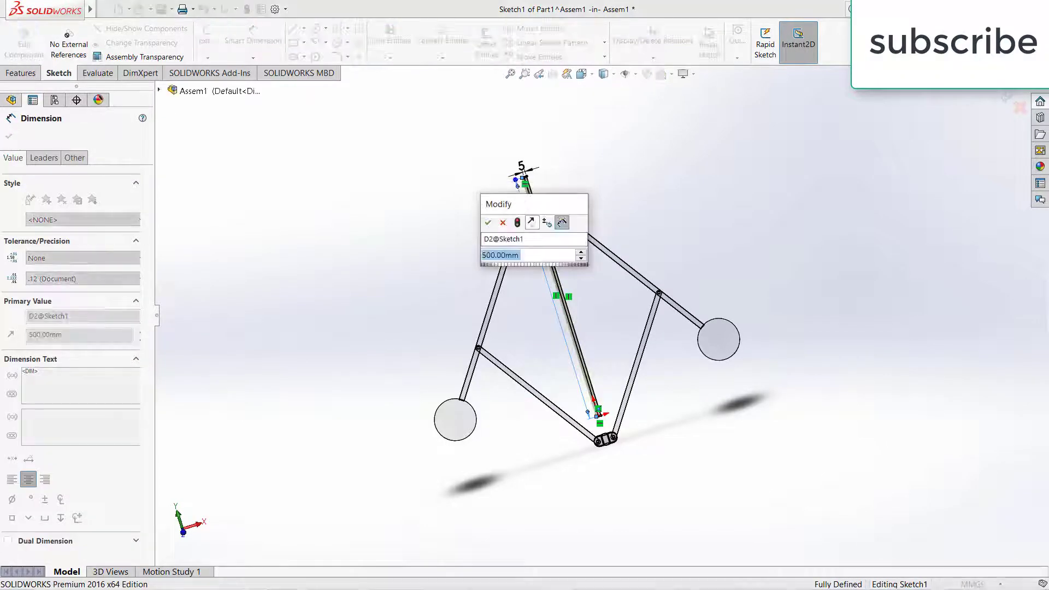
text(800)
key(Return)
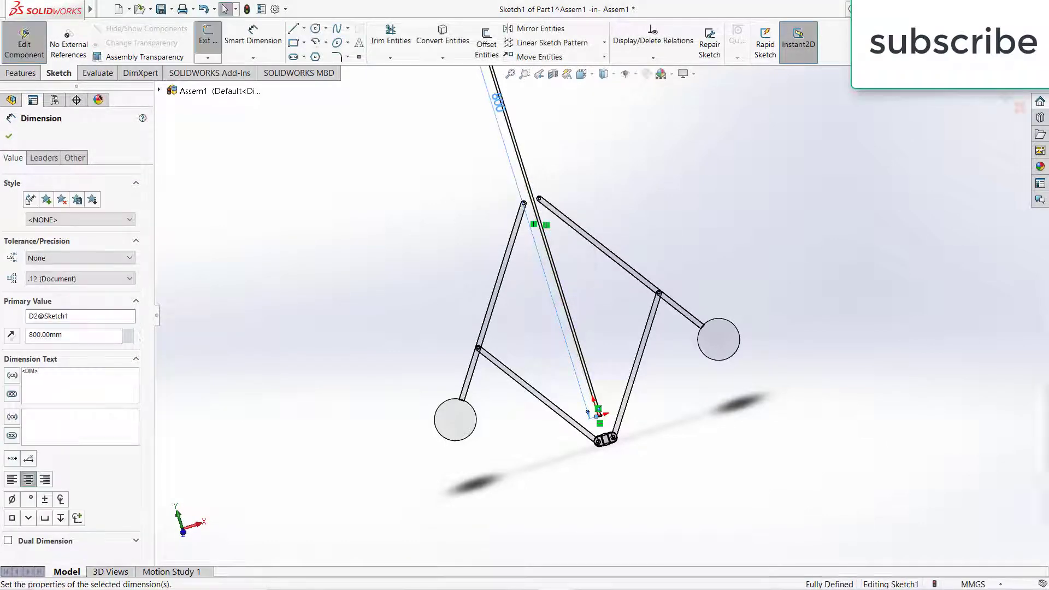
scroll(604, 317, up, 3)
scroll(759, 149, down, 1)
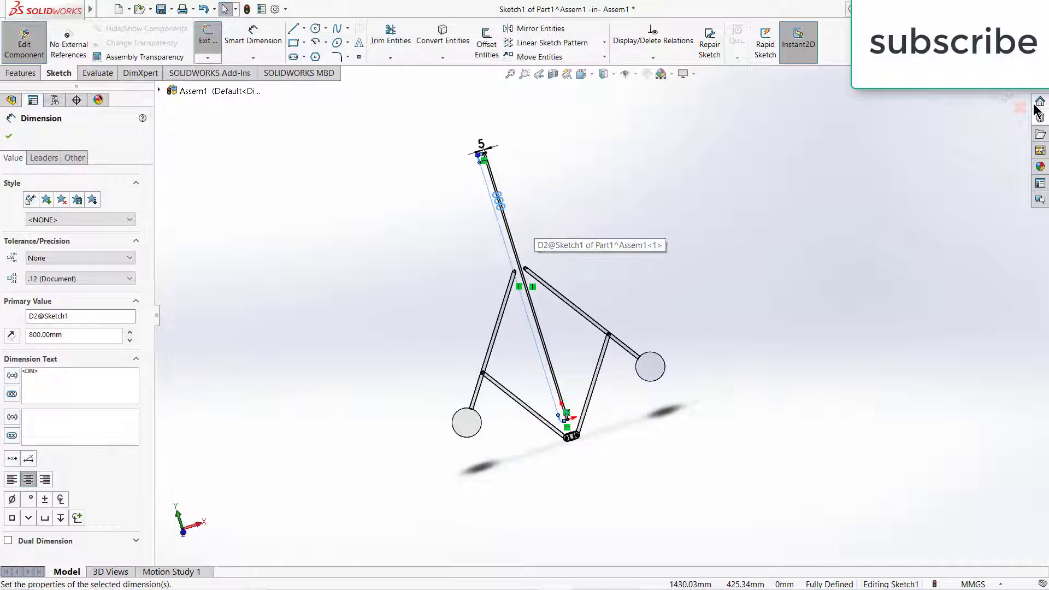
click(997, 95)
click(1003, 97)
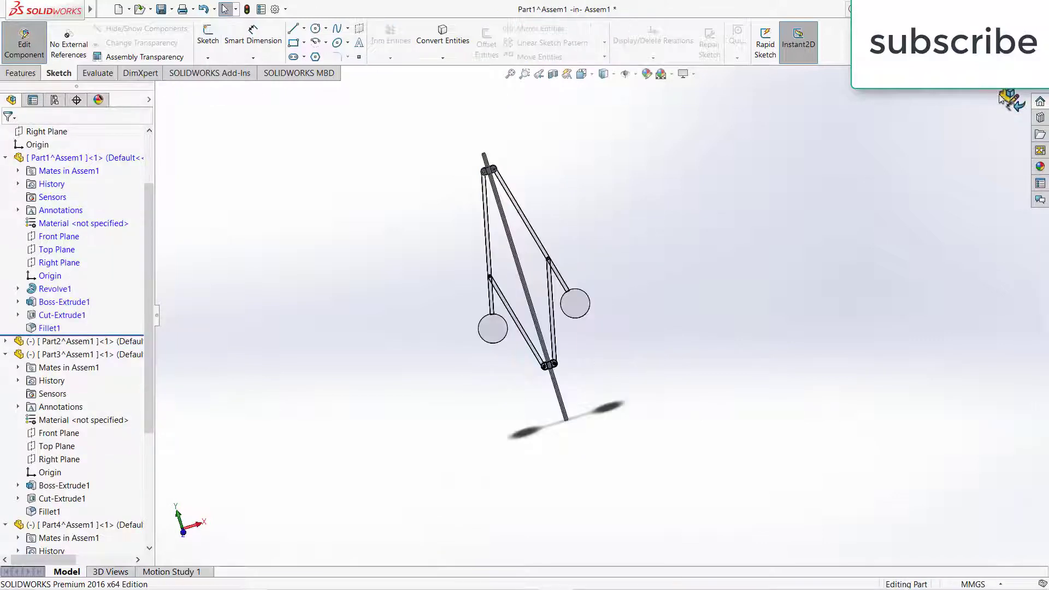
click(1010, 99)
Slide the lower collar up the lengthened shaft and swing the connecting link to check the linkage's motion
scroll(549, 339, down, 3)
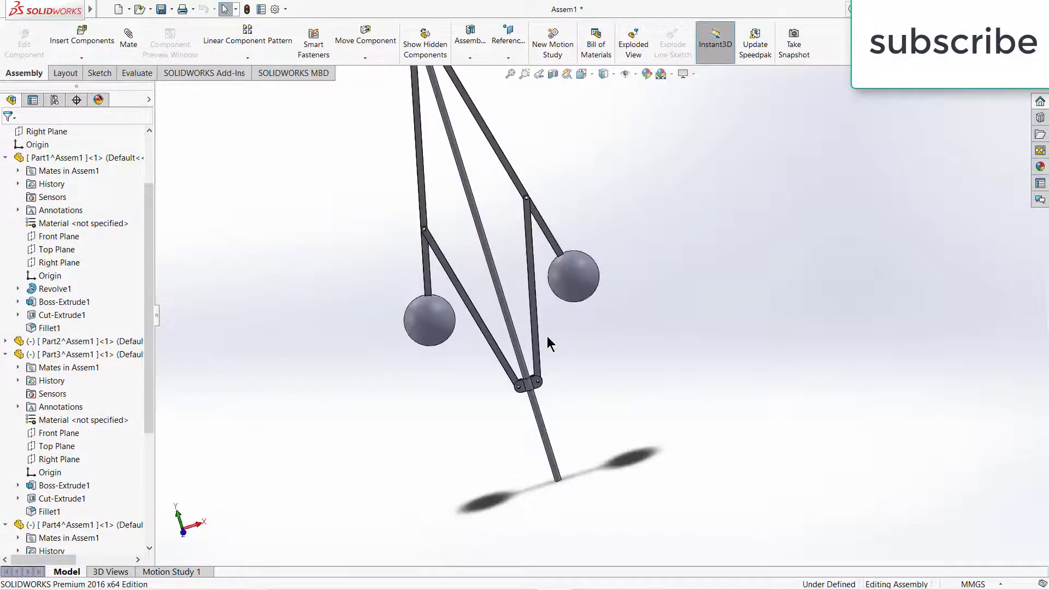
scroll(534, 374, up, 2)
scroll(531, 287, down, 2)
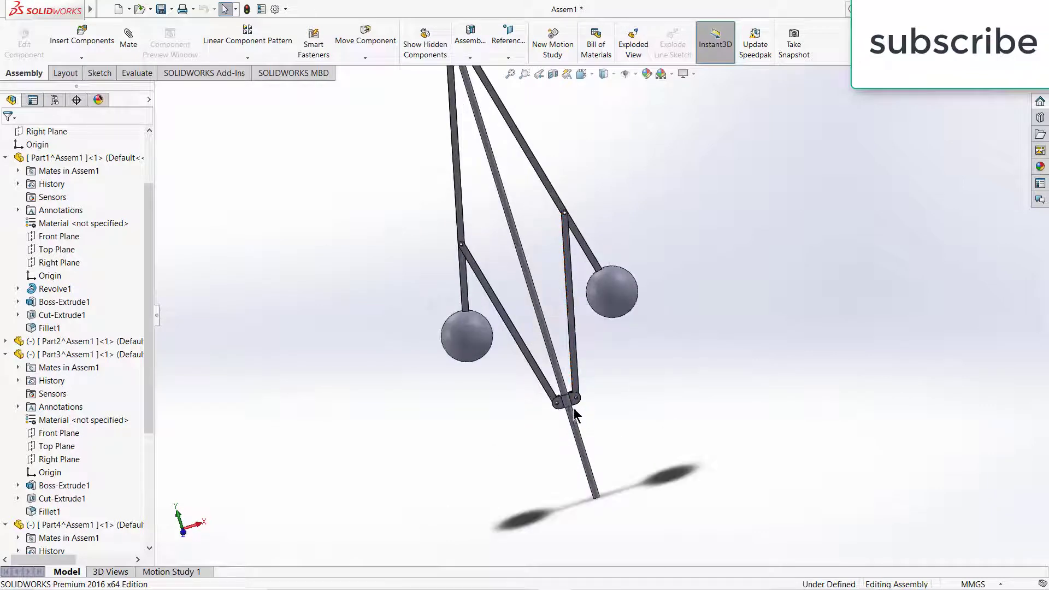
drag(565, 399, 550, 233)
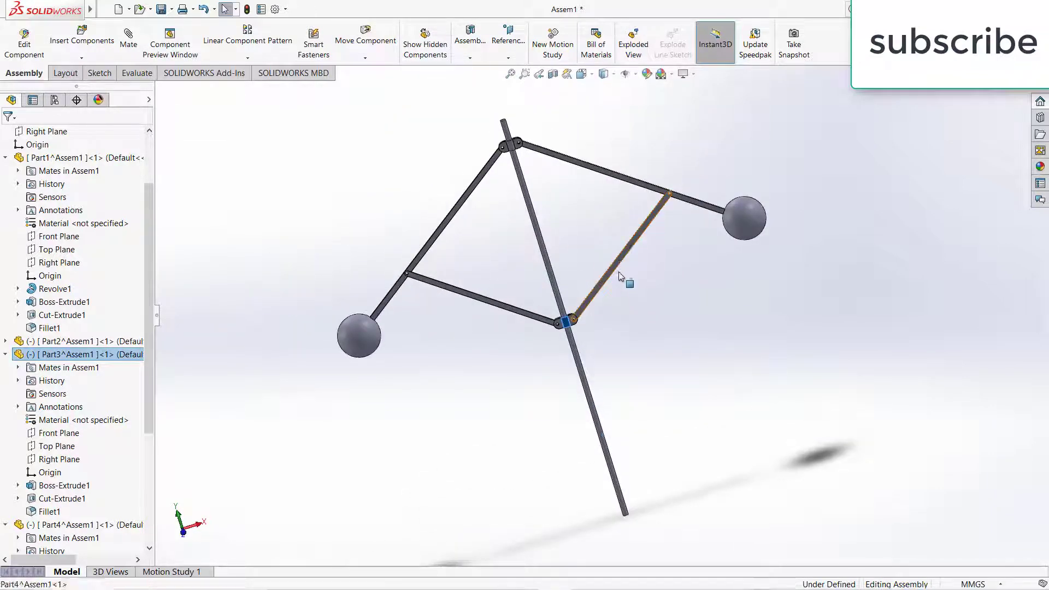
drag(618, 272, 615, 295)
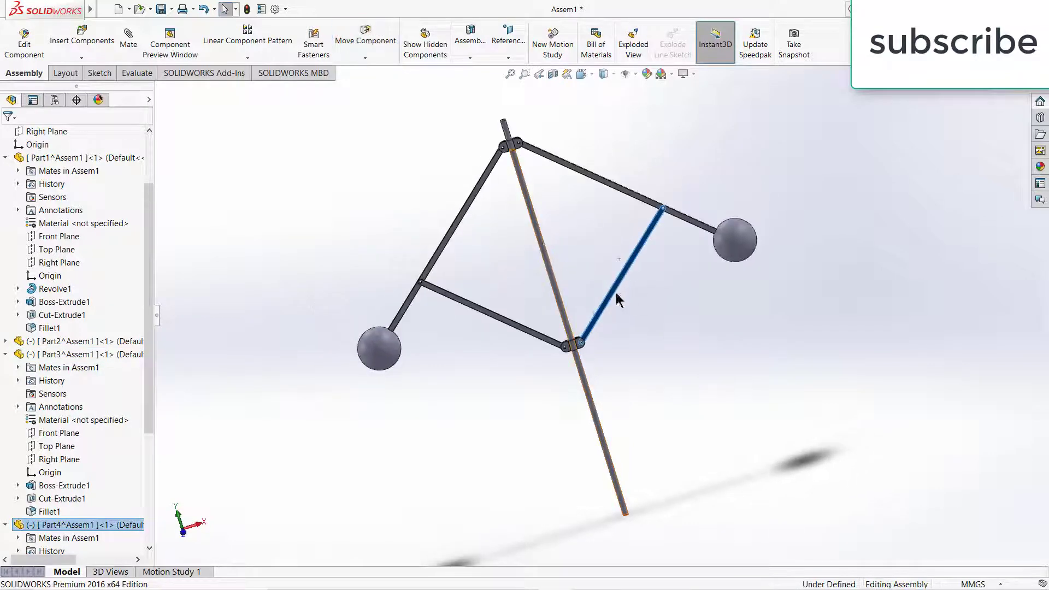